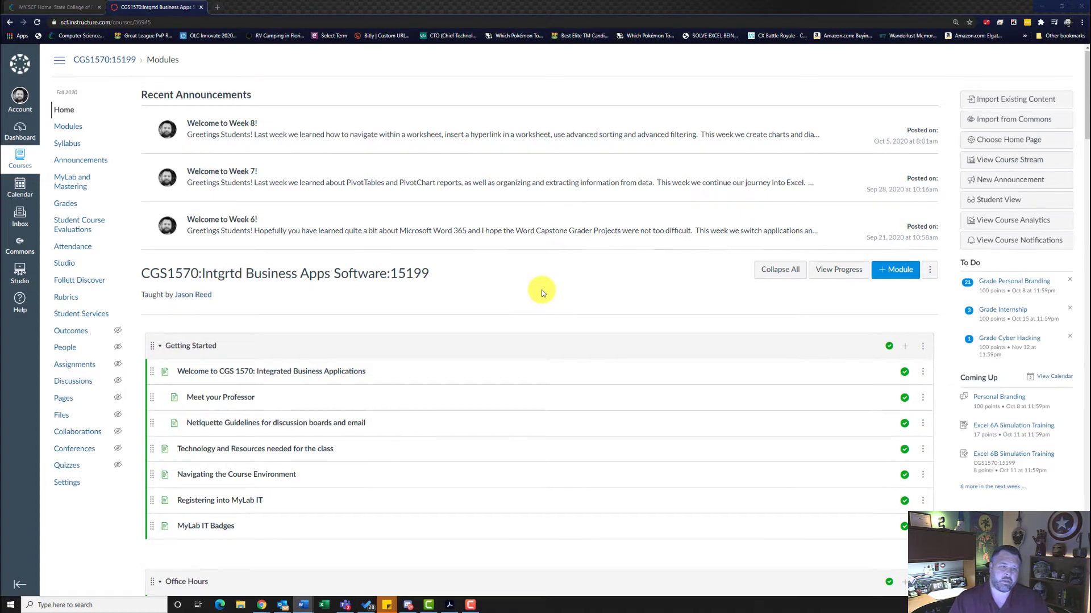
Step: Scroll the Canvas Modules page and open the MyLab IT course content
scroll(541, 292, down, 9)
click(214, 233)
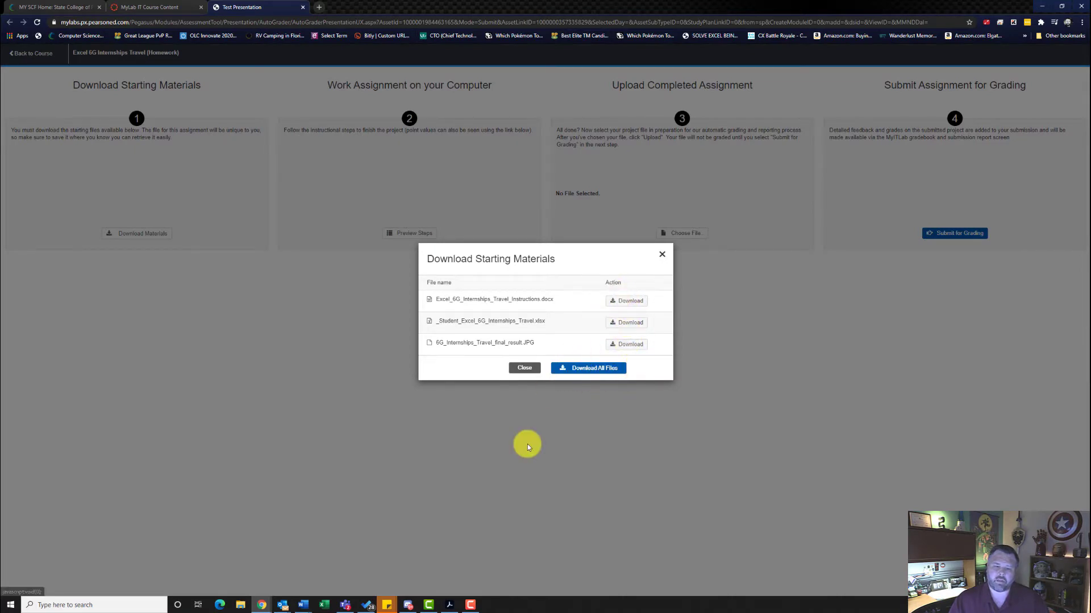
Step: Open File Explorer to reach the downloaded _Student_Excel_6G_Internships_Travel.xlsx file
click(241, 603)
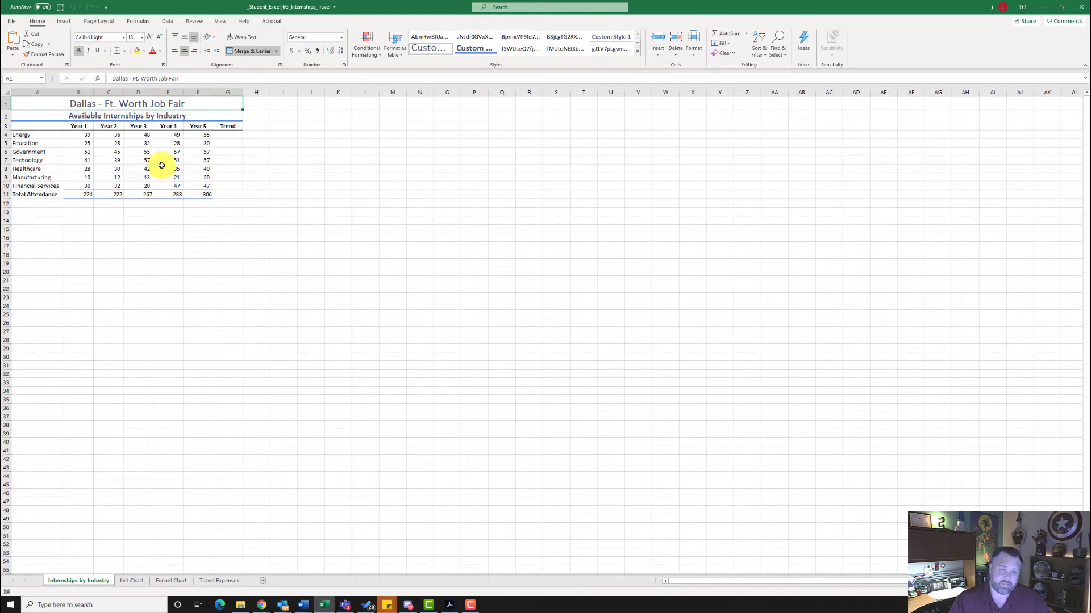
Step: Add Quick Analysis line sparklines for the B4:F10 Year 1–5 figures to the Trend column
drag(75, 135, 197, 186)
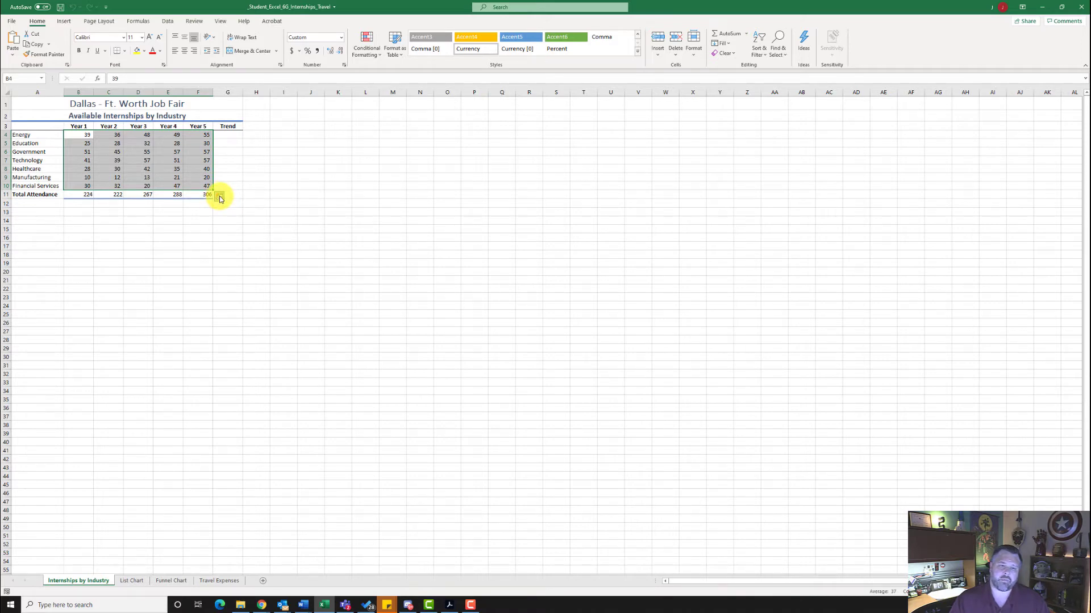
click(219, 196)
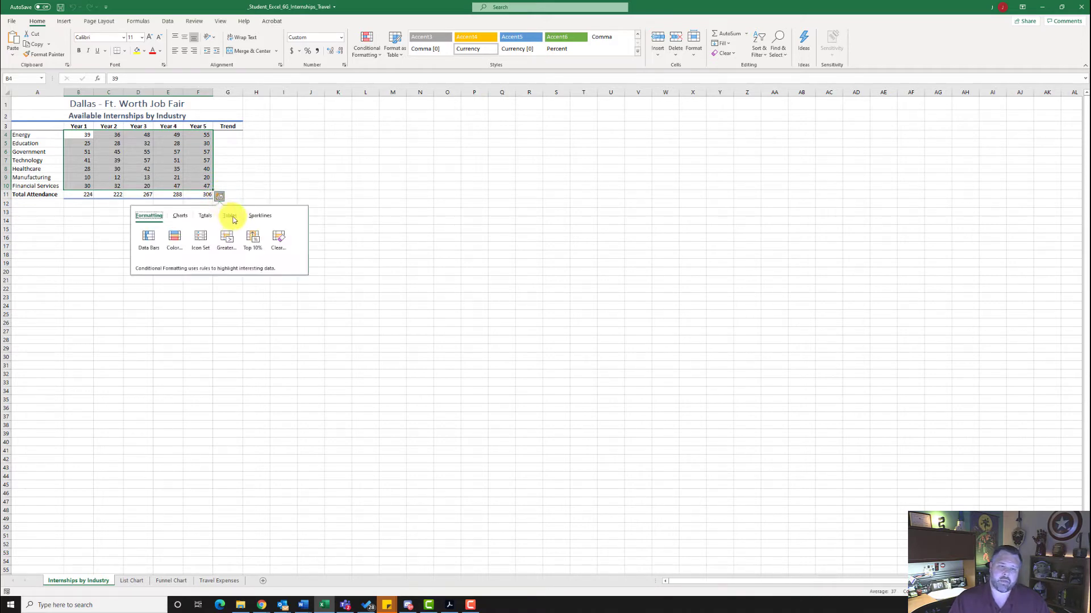
click(263, 217)
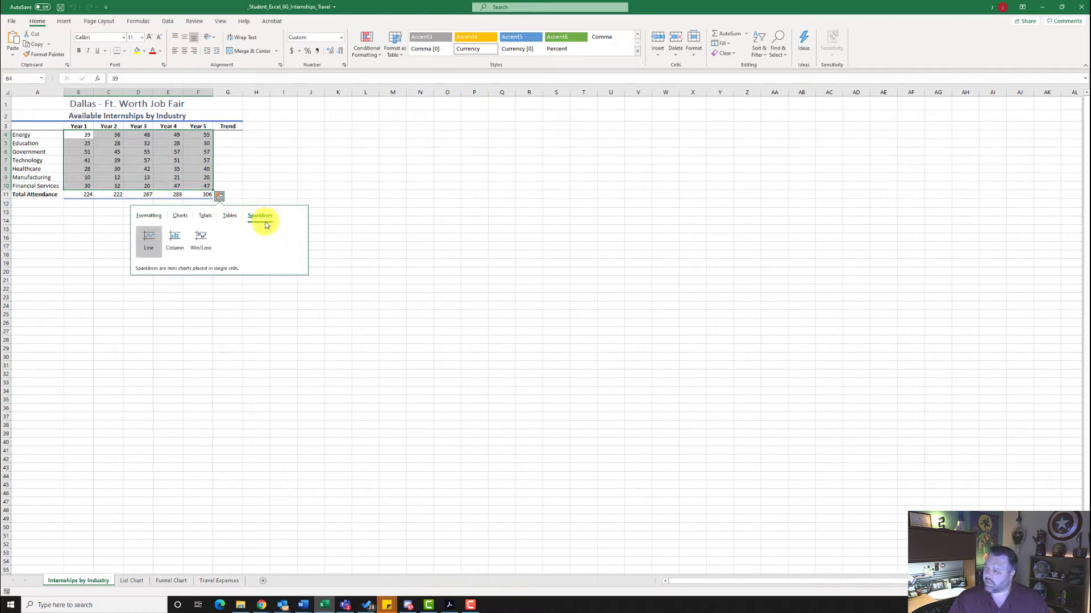
click(149, 237)
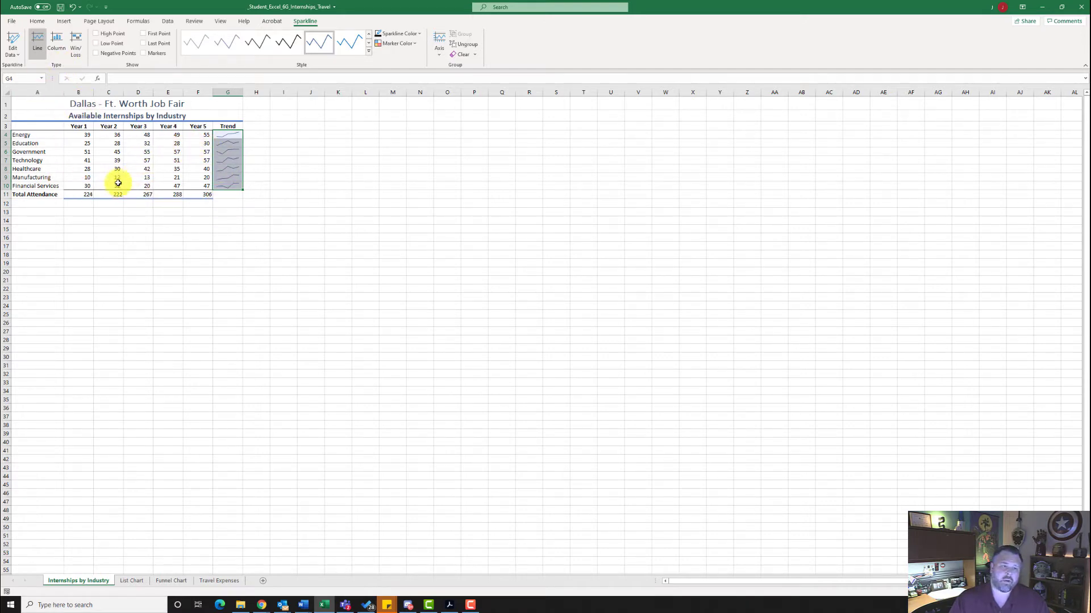
Step: For the G4:G10 sparklines, show High and Last Points and apply Brown, Accent 2, Darker 50%
click(64, 23)
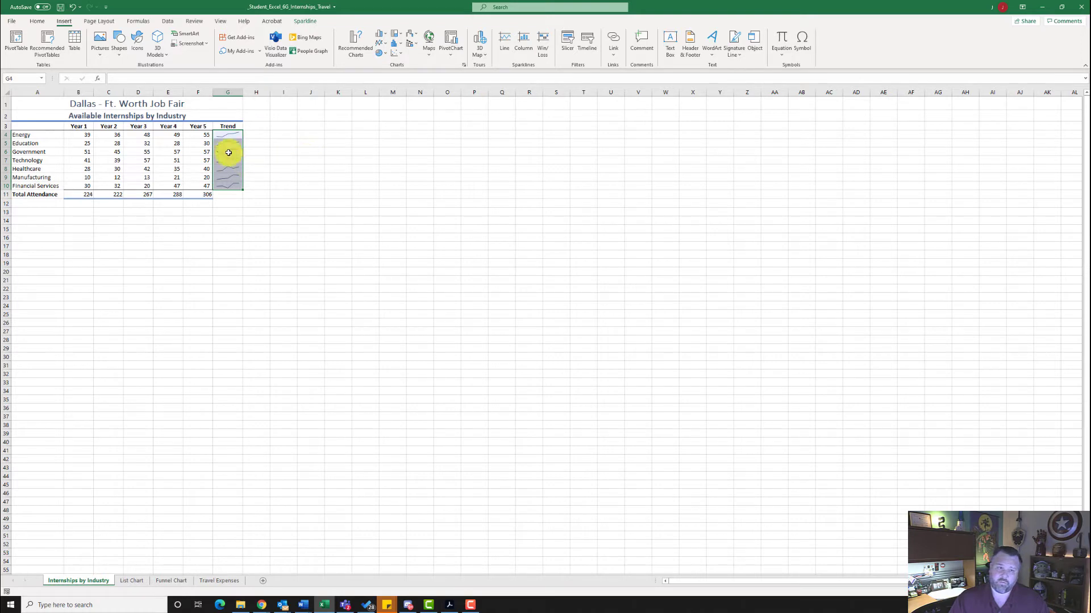
drag(229, 135, 232, 186)
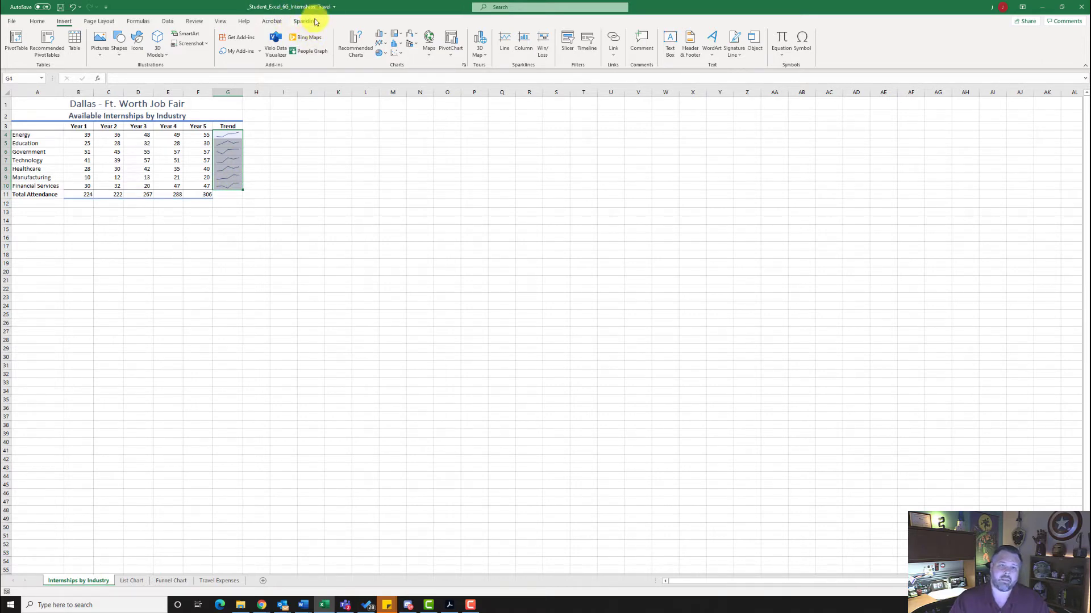
click(306, 22)
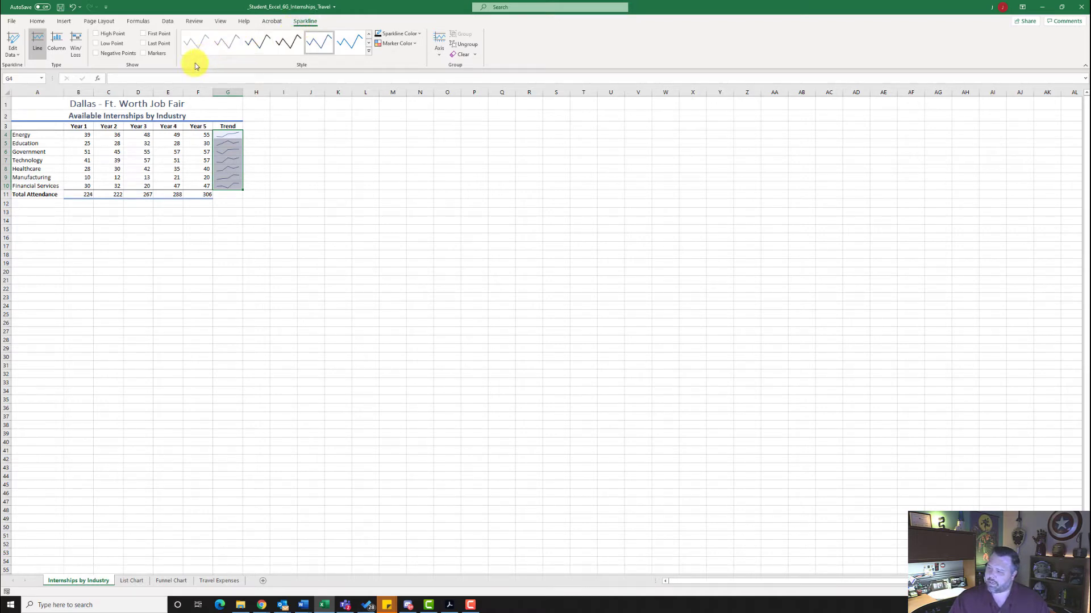
click(97, 35)
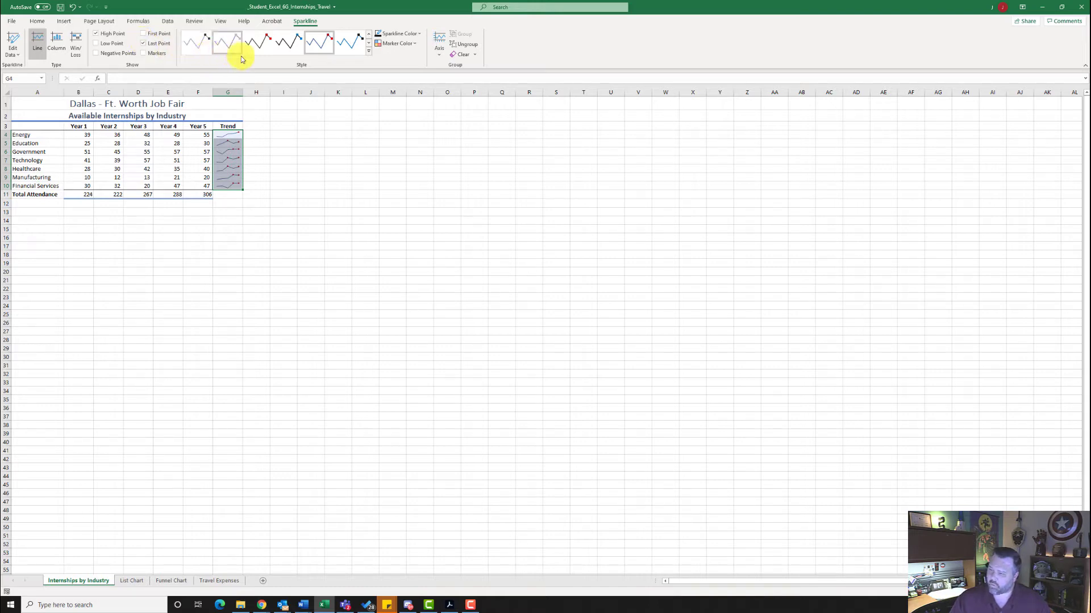
click(369, 54)
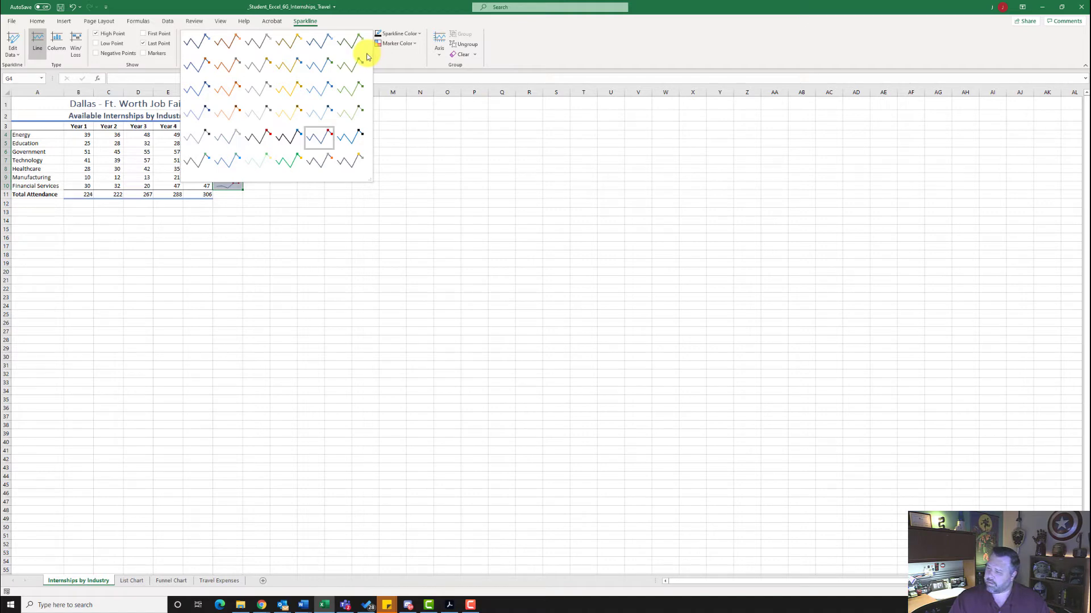
click(230, 44)
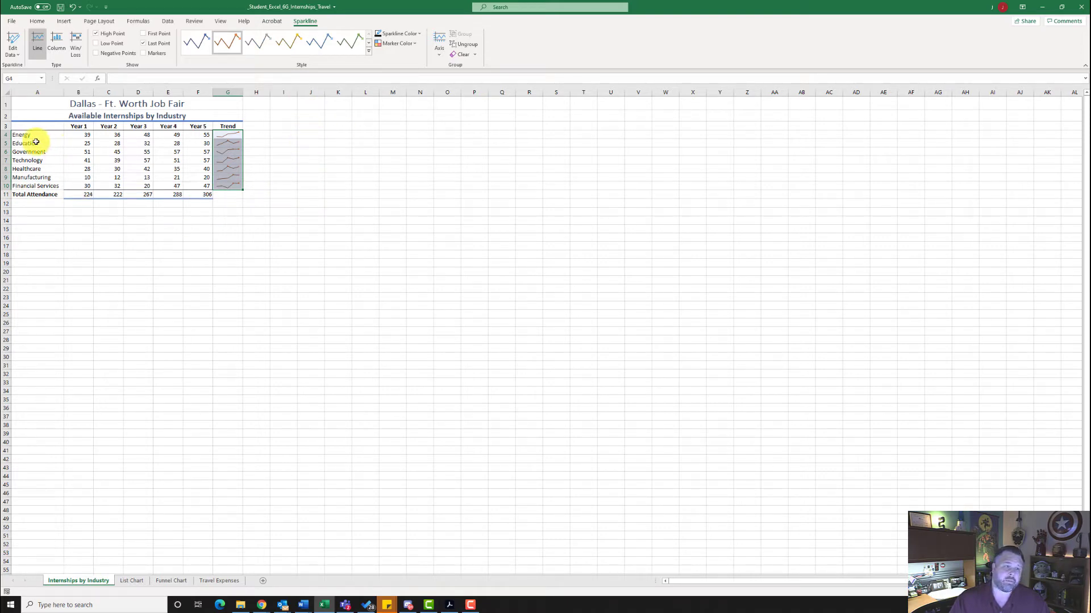
Step: Select the A3:F3 year headings plus the Technology row A7:F7 as chart data
click(24, 129)
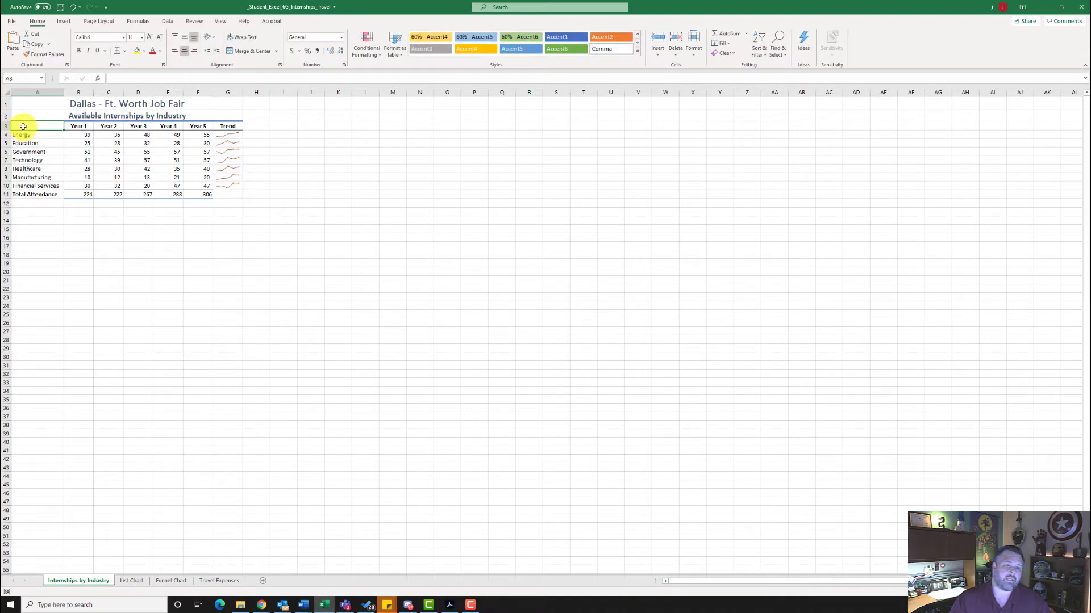
drag(23, 126, 198, 126)
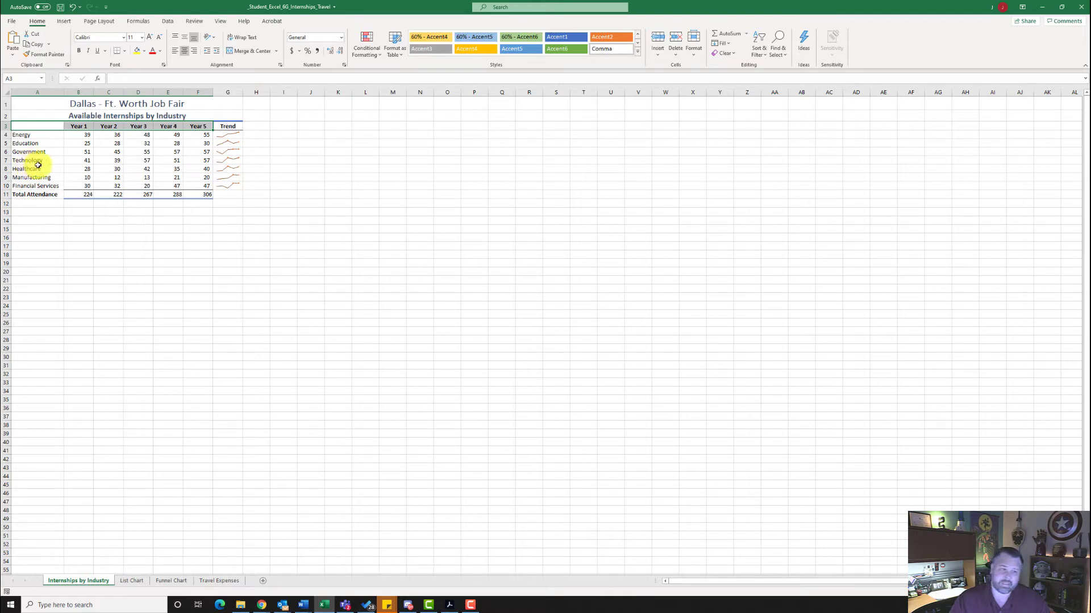
drag(32, 161, 191, 159)
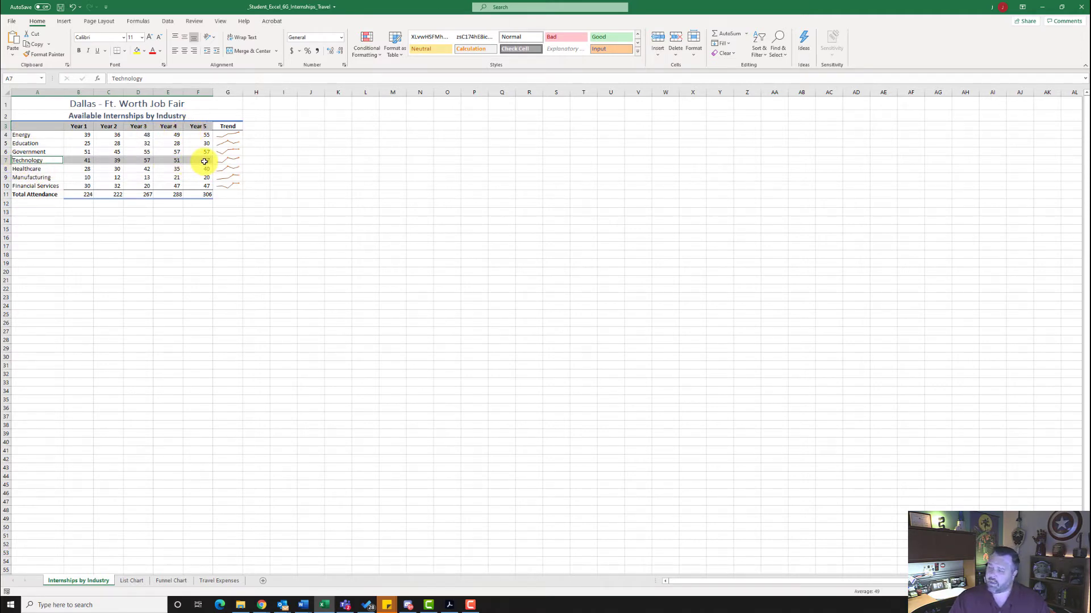
click(64, 21)
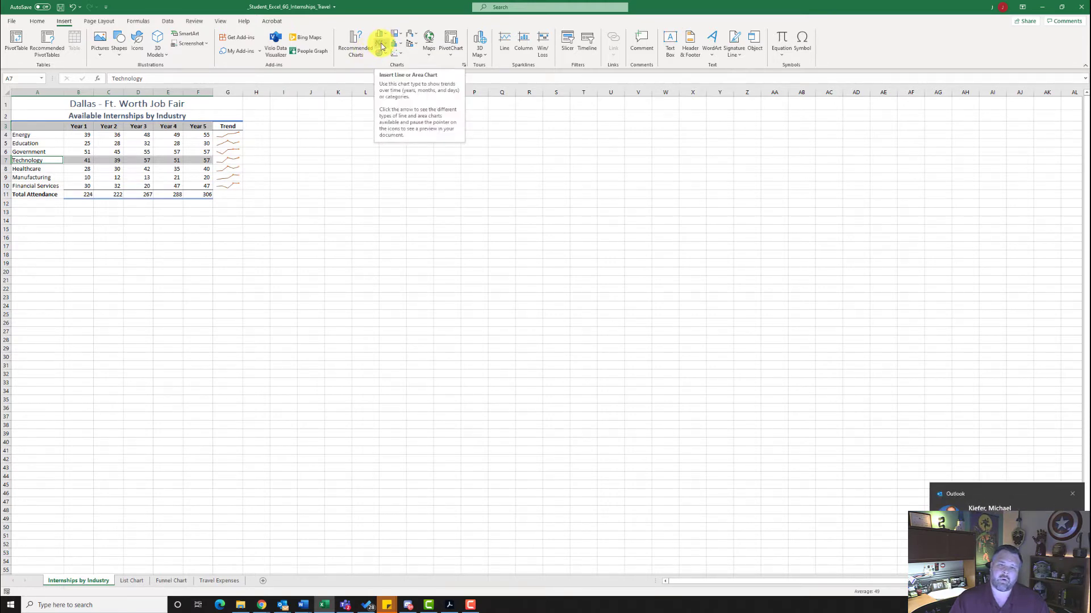
click(1071, 494)
Step: Insert a Line with Markers chart and move it just below the table in column A
click(387, 45)
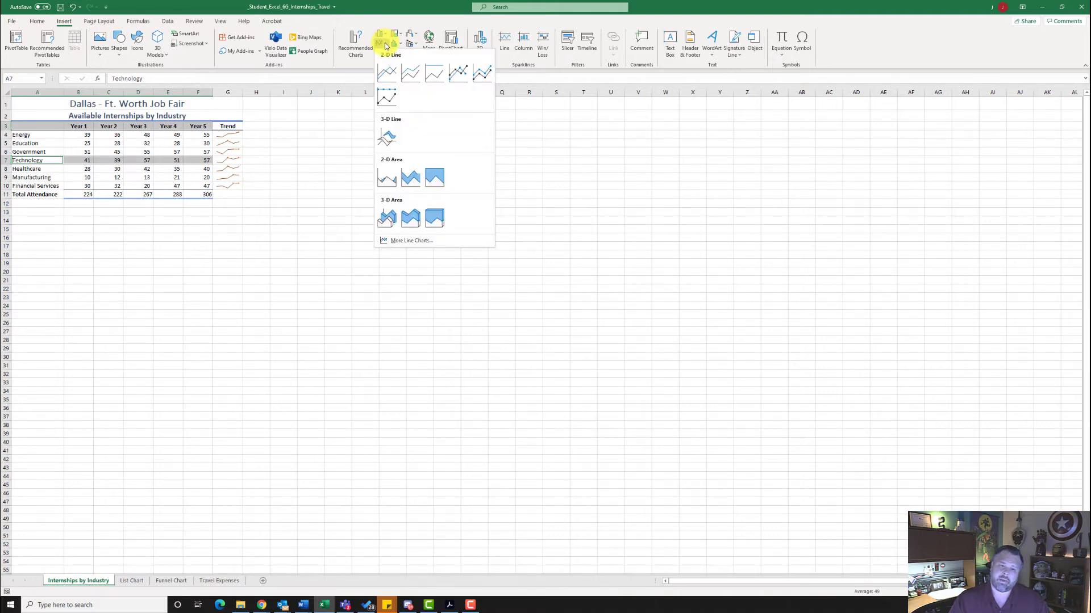
click(458, 73)
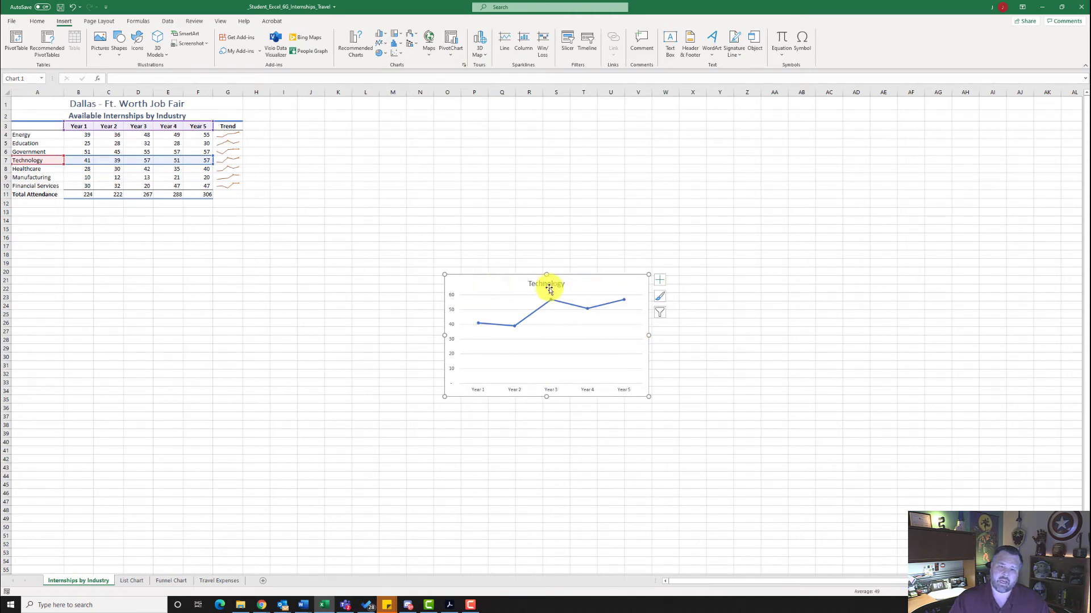
mouse_move(549, 306)
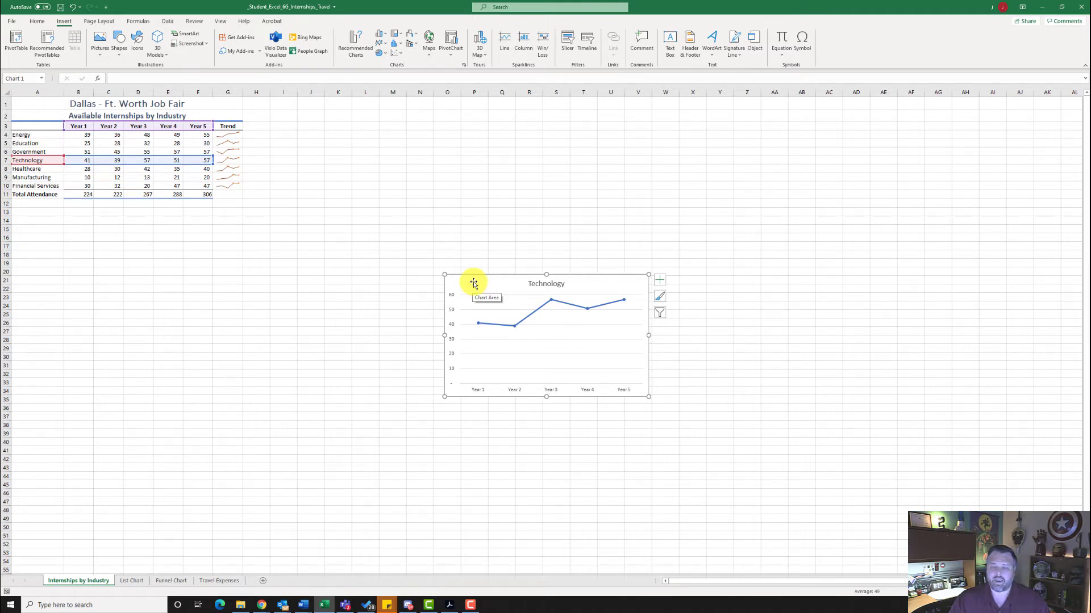
drag(474, 284, 42, 217)
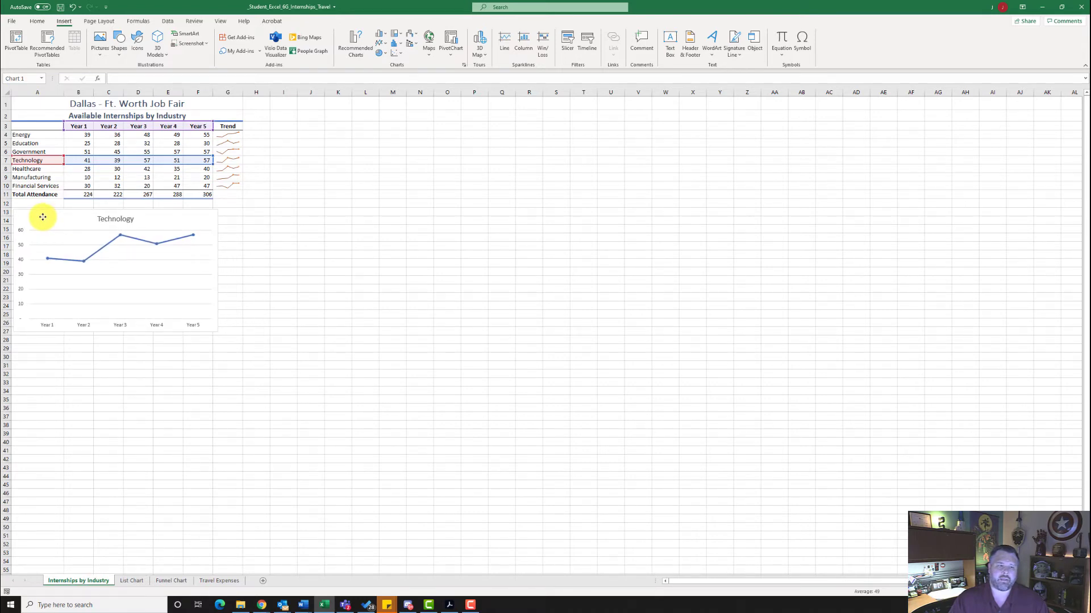
drag(43, 217, 42, 217)
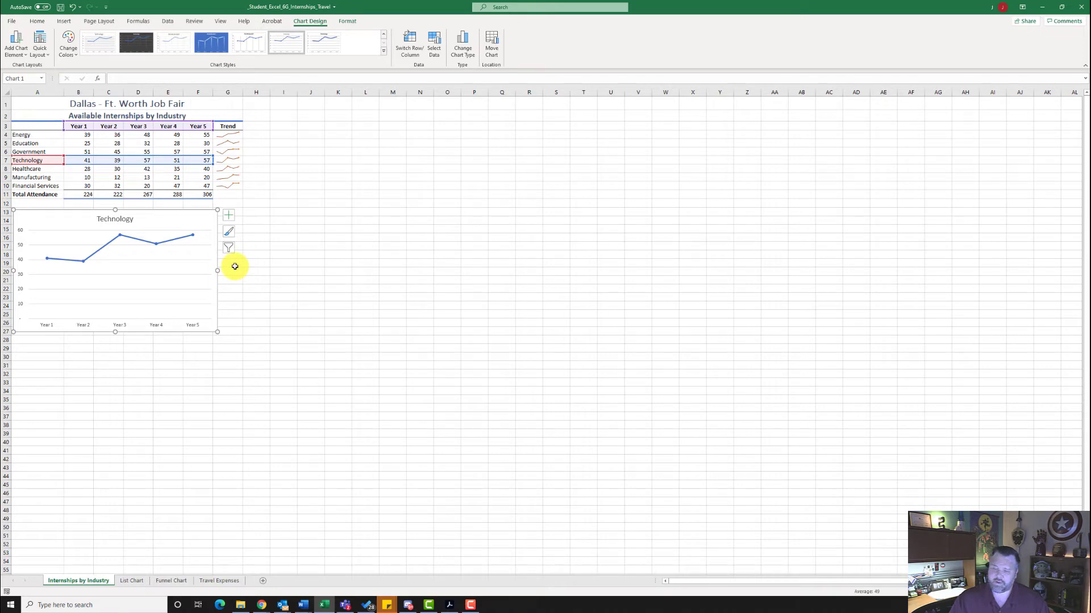
Step: Replace the chart title placeholder with 'Internships Available in Technology'
click(103, 219)
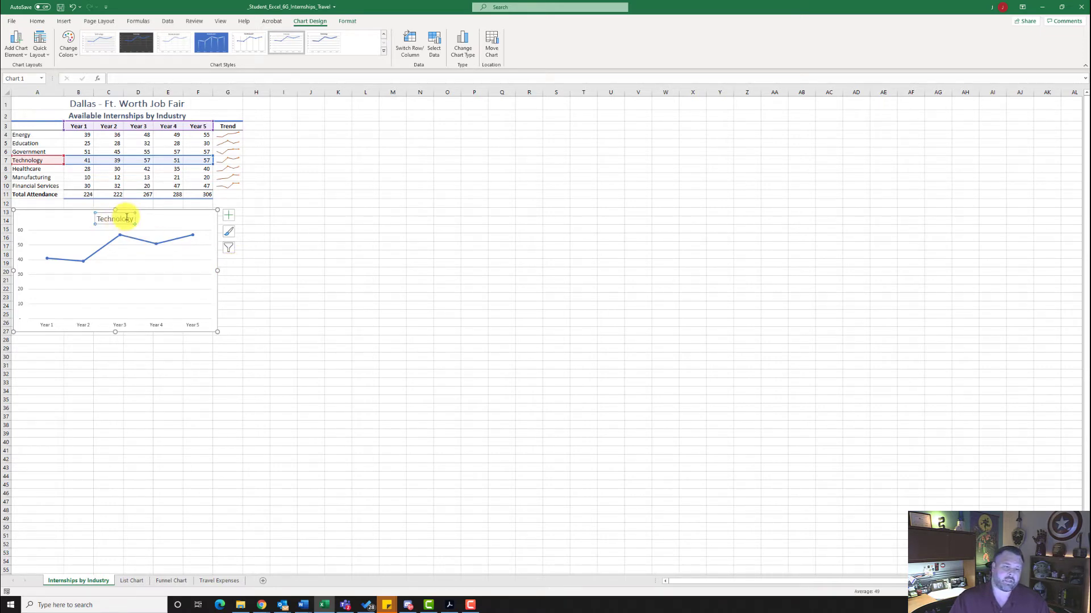
click(98, 219)
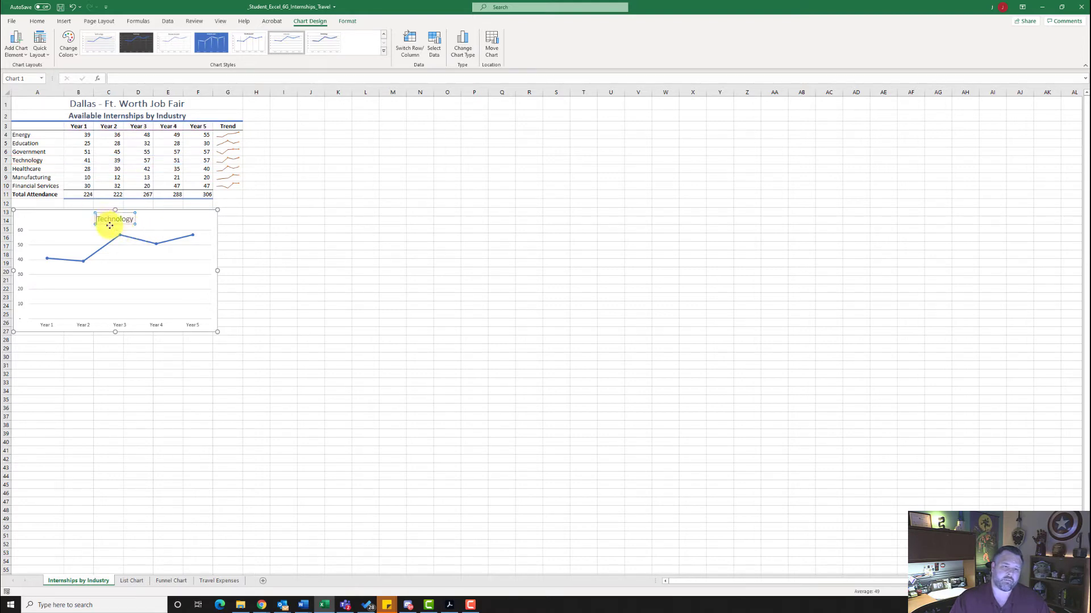
text(Internshi)
text(ps )
text(Avail)
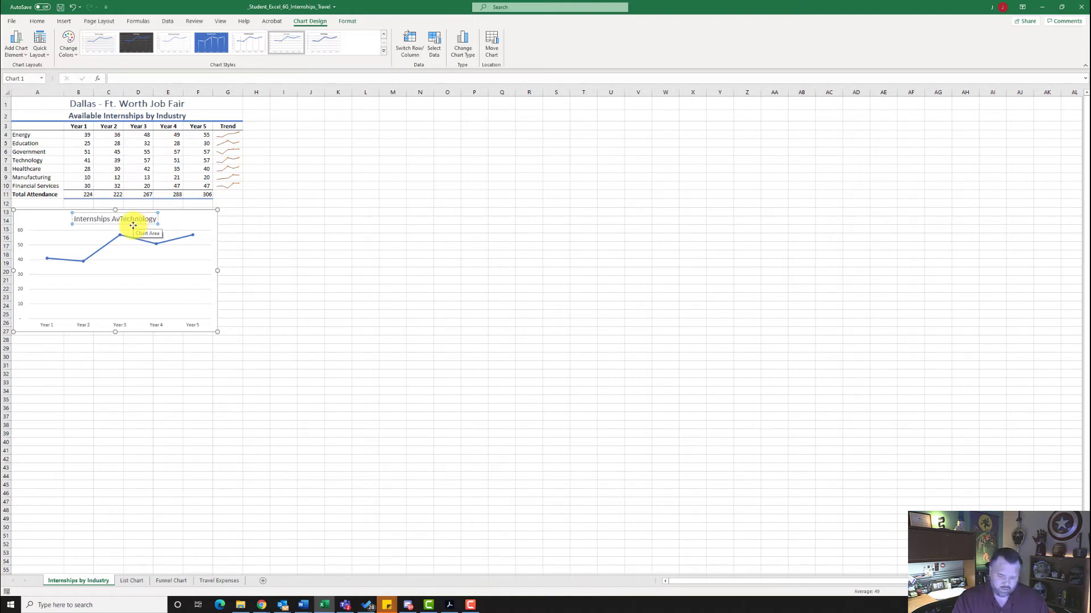
text(able in)
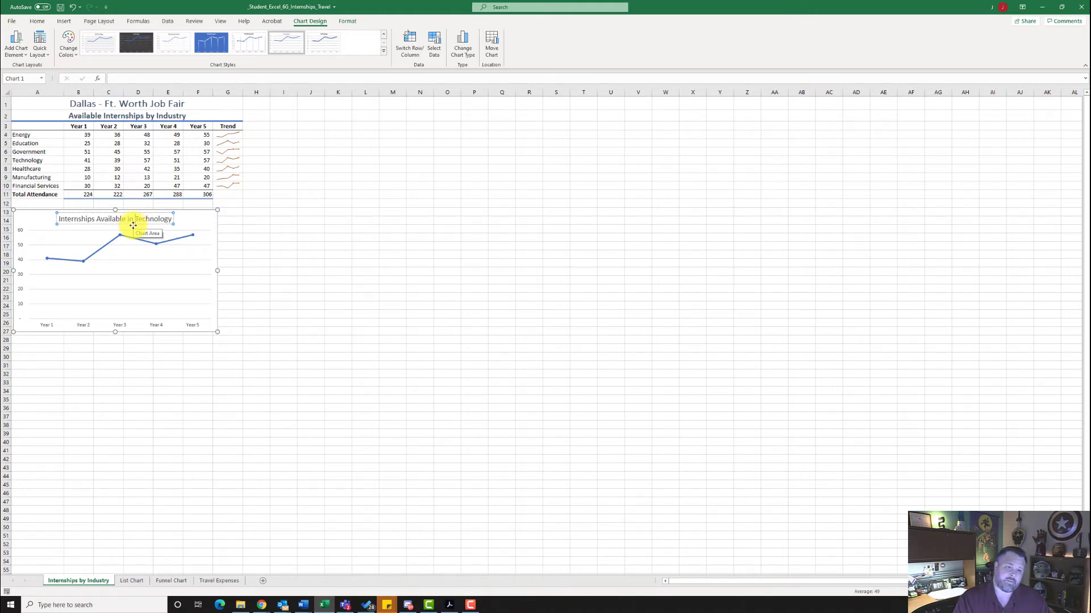
key(BackSpace)
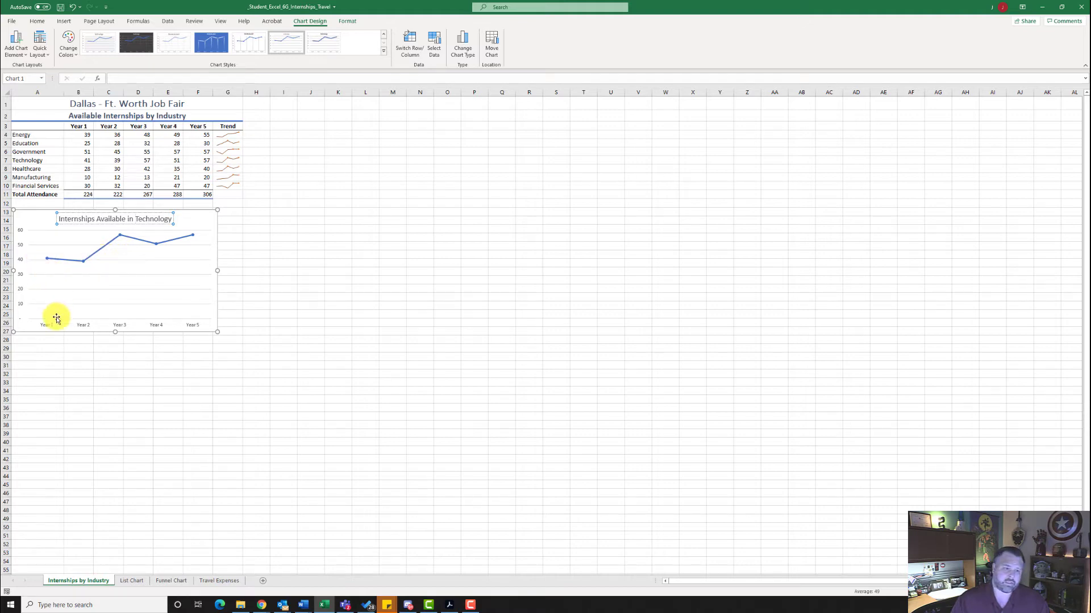
Step: In Format Axis, set the vertical axis Minimum bound to 35 and Major unit to 5
click(68, 290)
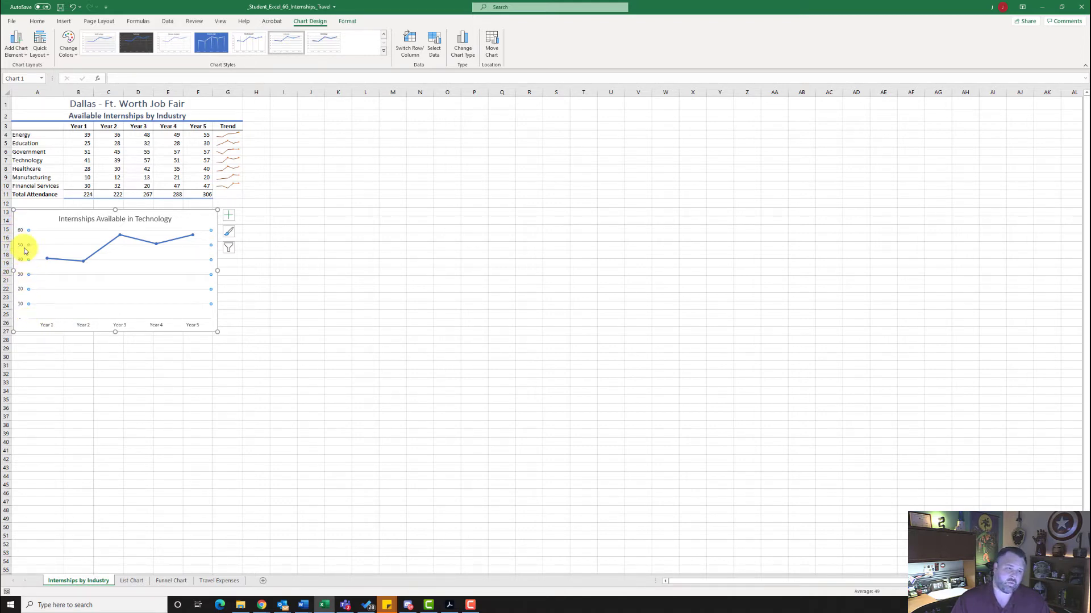
double_click(20, 292)
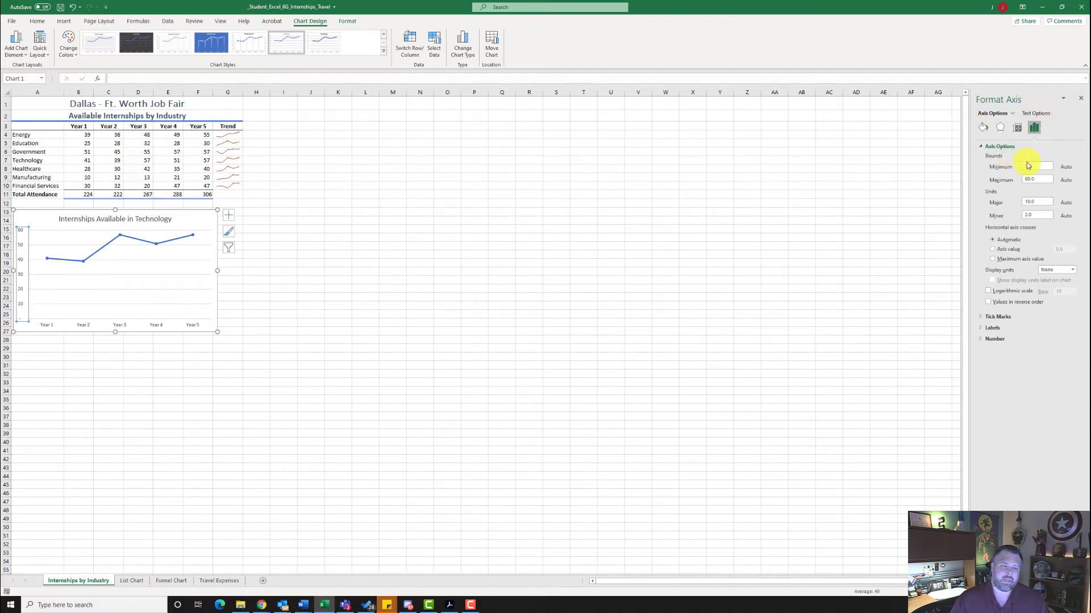
right_click(20, 304)
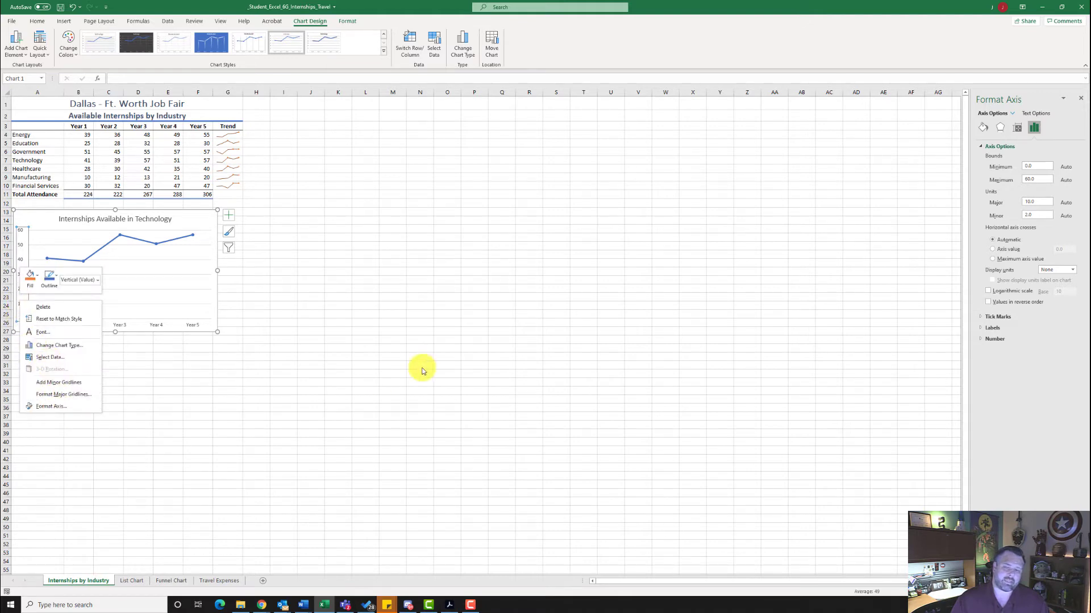
click(1046, 356)
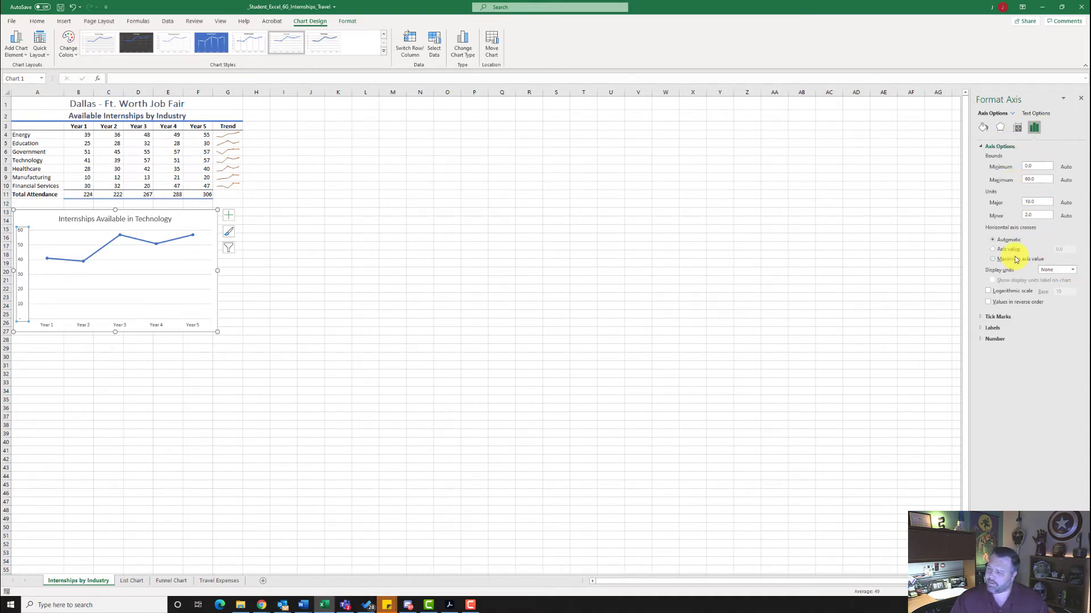
click(1037, 166)
text(35)
click(1044, 201)
drag(1045, 201, 1011, 201)
text(5)
key(Return)
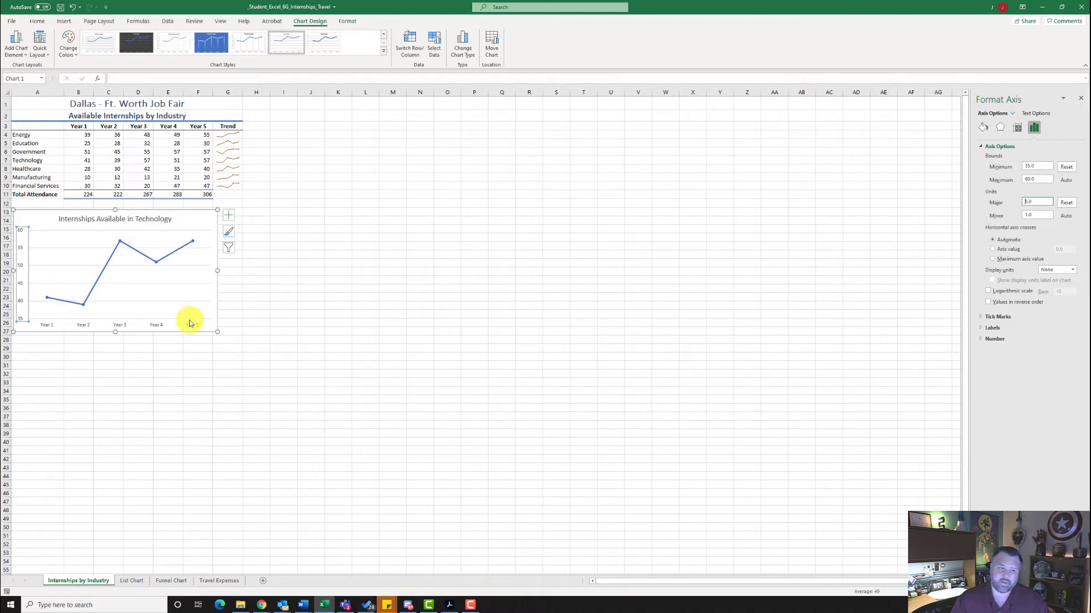
Step: Pick Plot Area from Chart Elements and apply solid fill Green, Accent 6, Lighter 80%
click(44, 220)
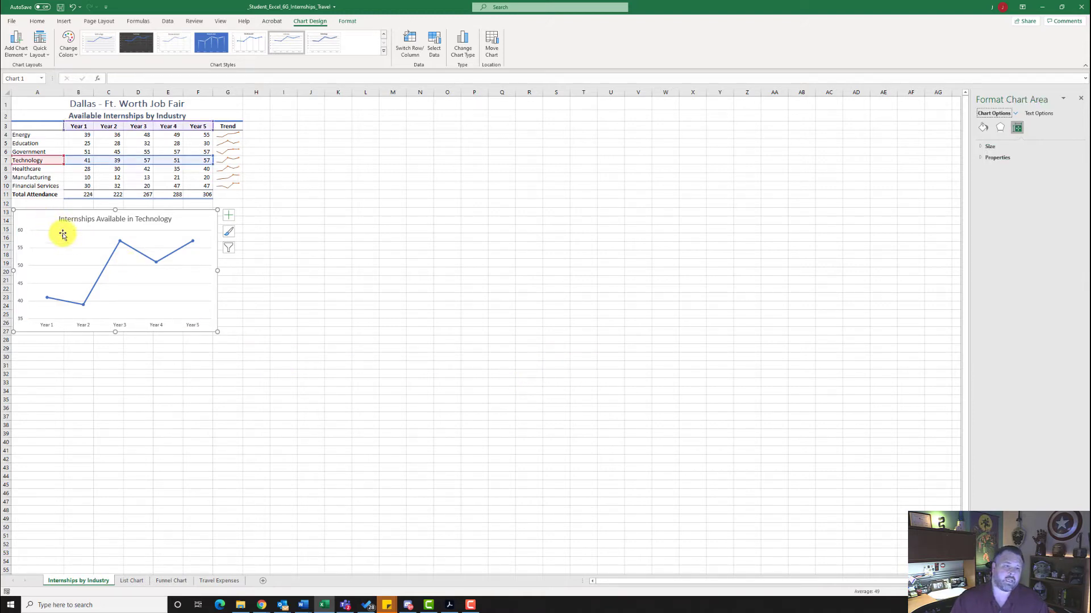
click(94, 269)
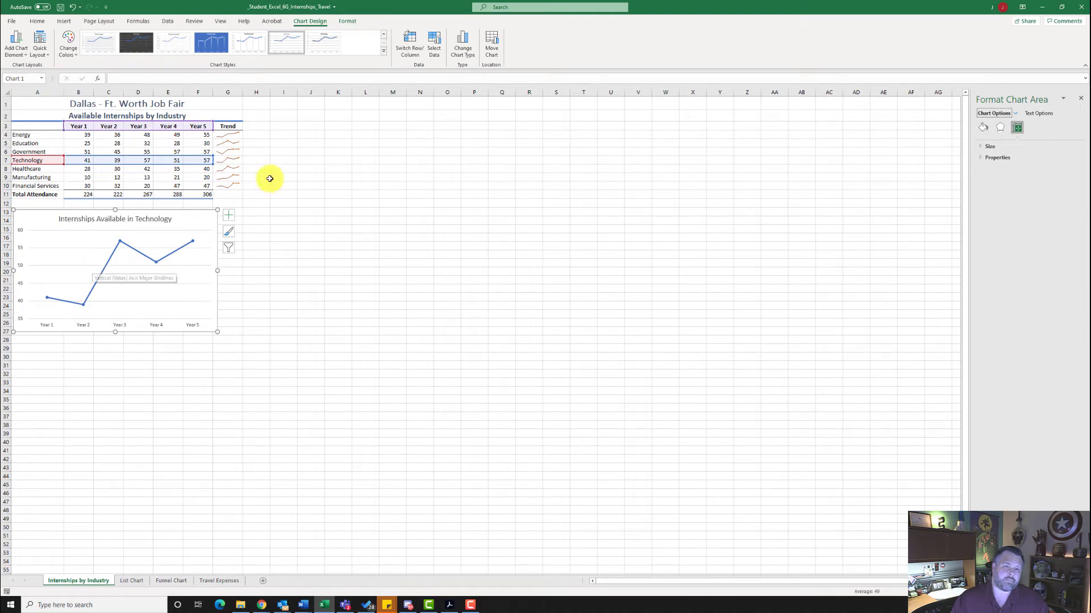
click(347, 22)
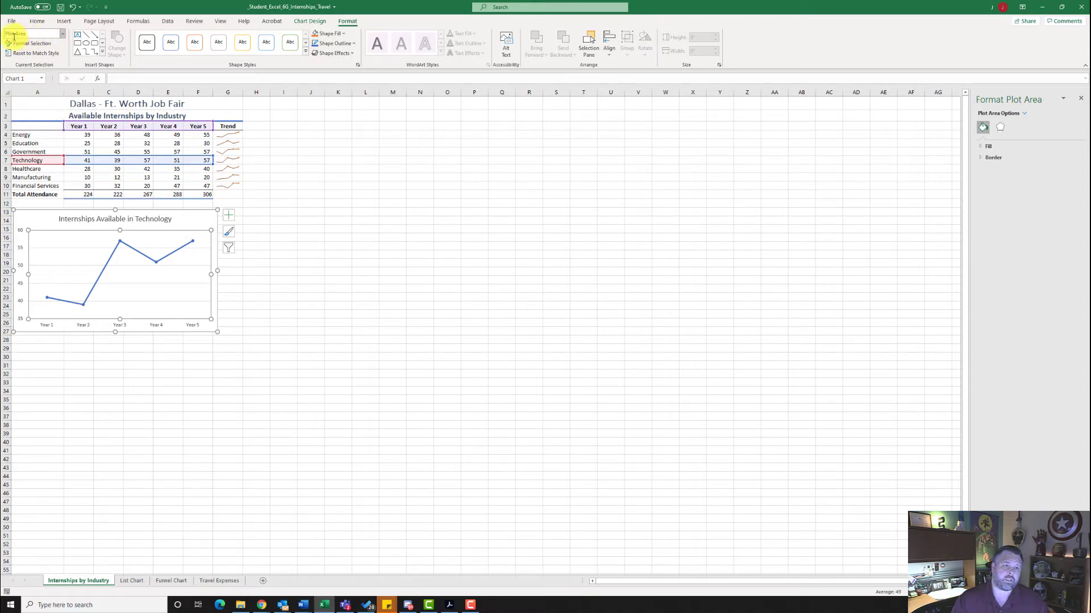
click(63, 34)
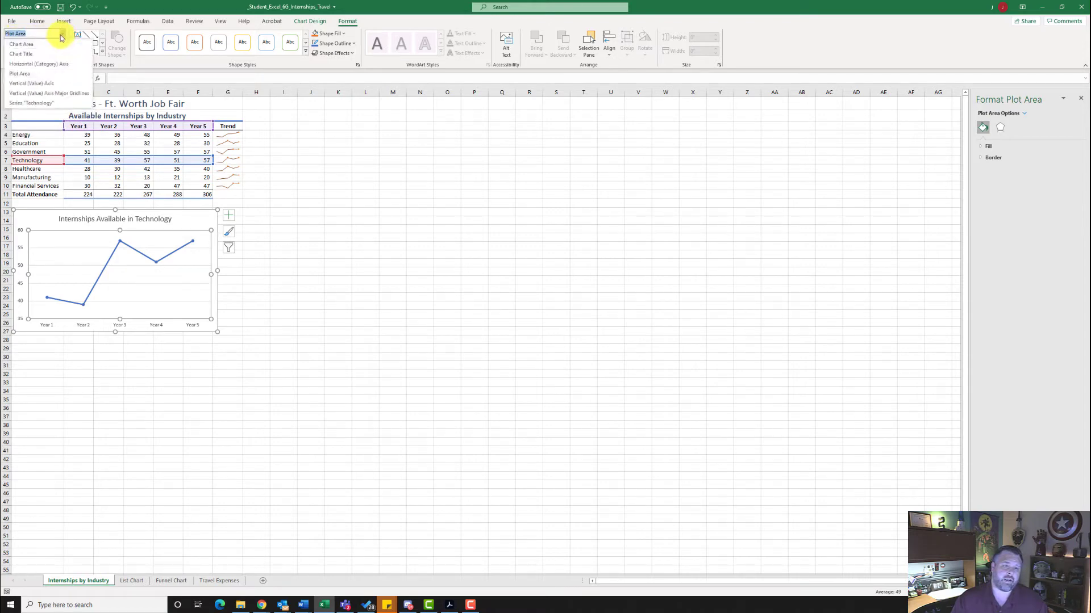
click(27, 74)
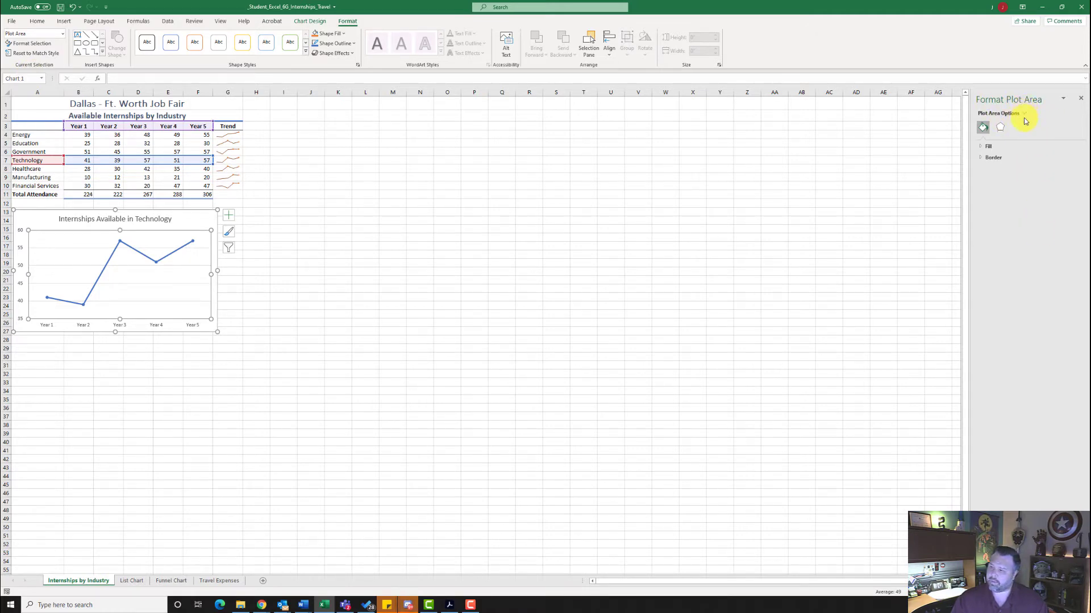
click(988, 147)
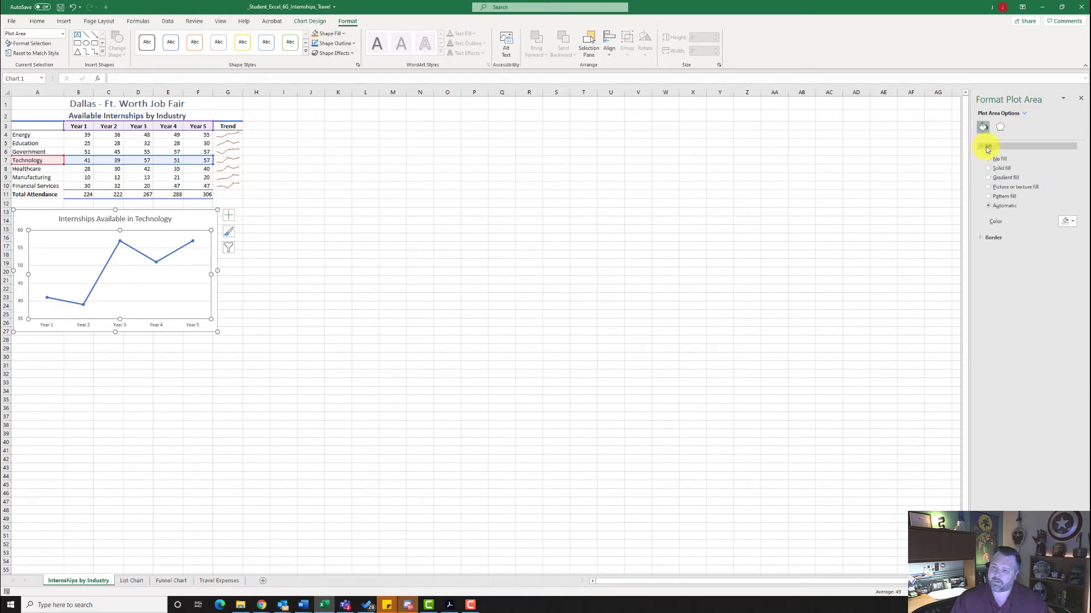
click(989, 169)
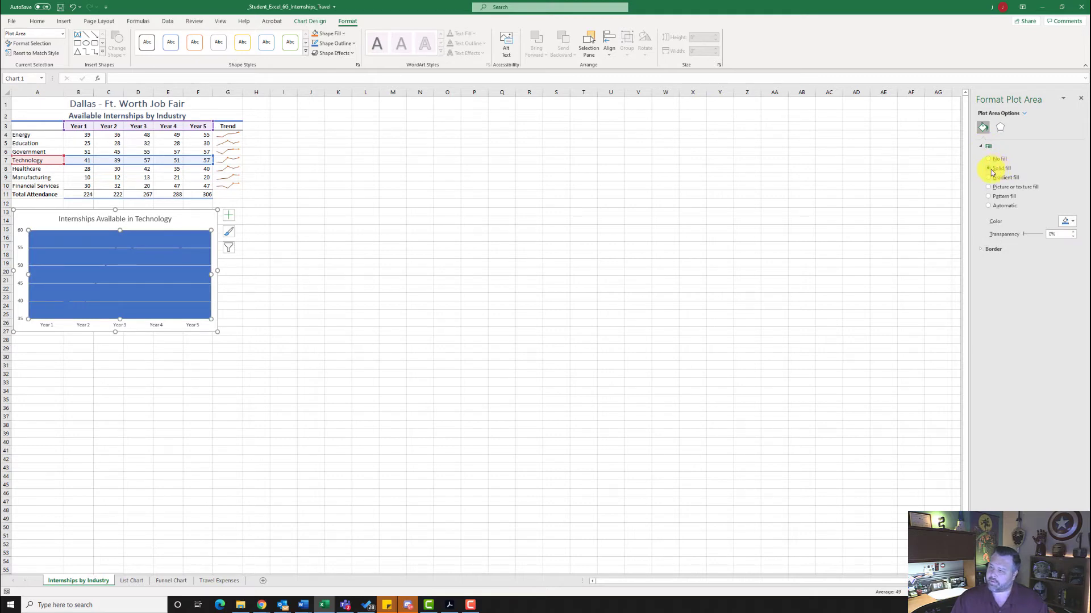
click(1068, 223)
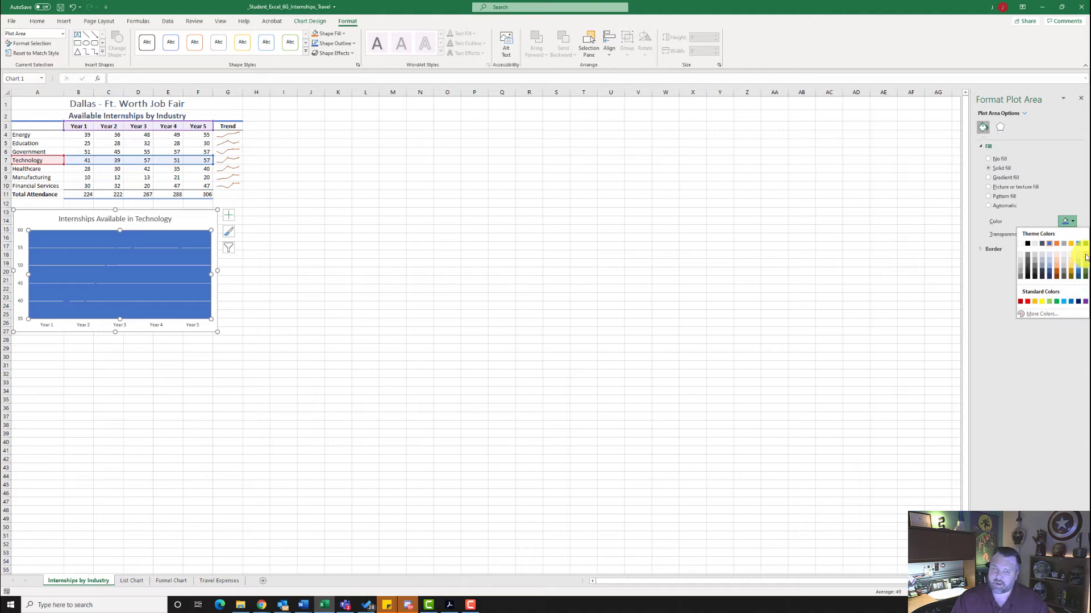
click(1085, 257)
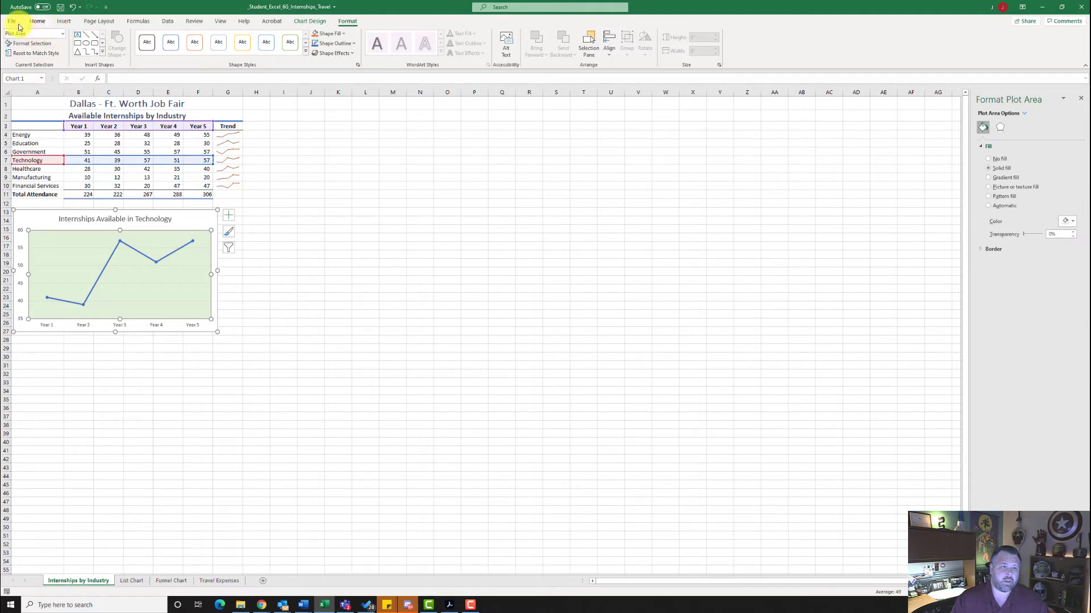
Step: Pick Chart Area from Chart Elements and apply solid fill Green, Accent 6, Lighter 40%
click(62, 34)
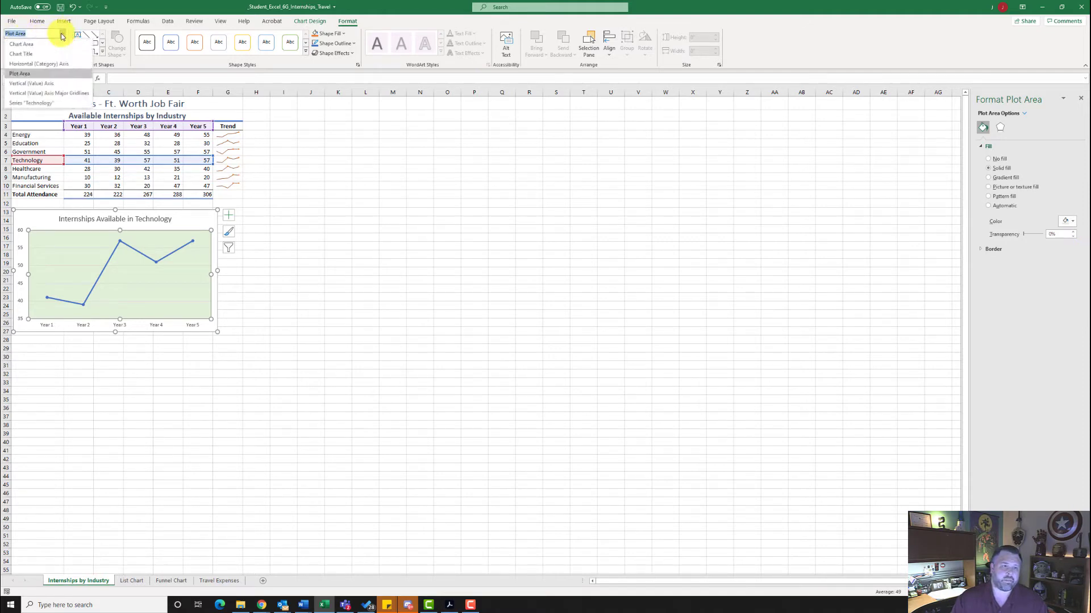
click(34, 44)
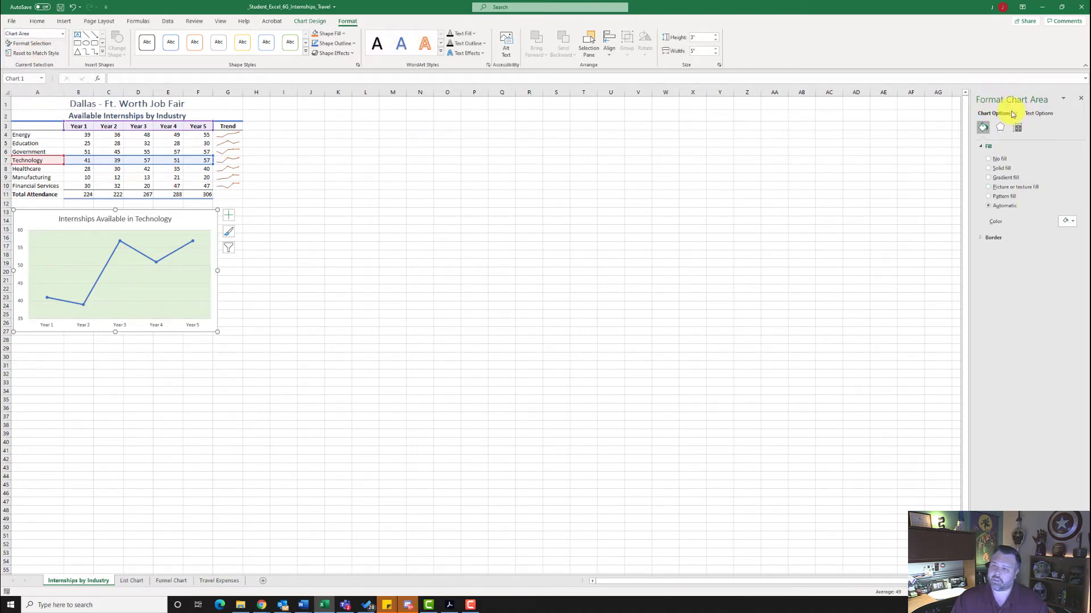
click(989, 169)
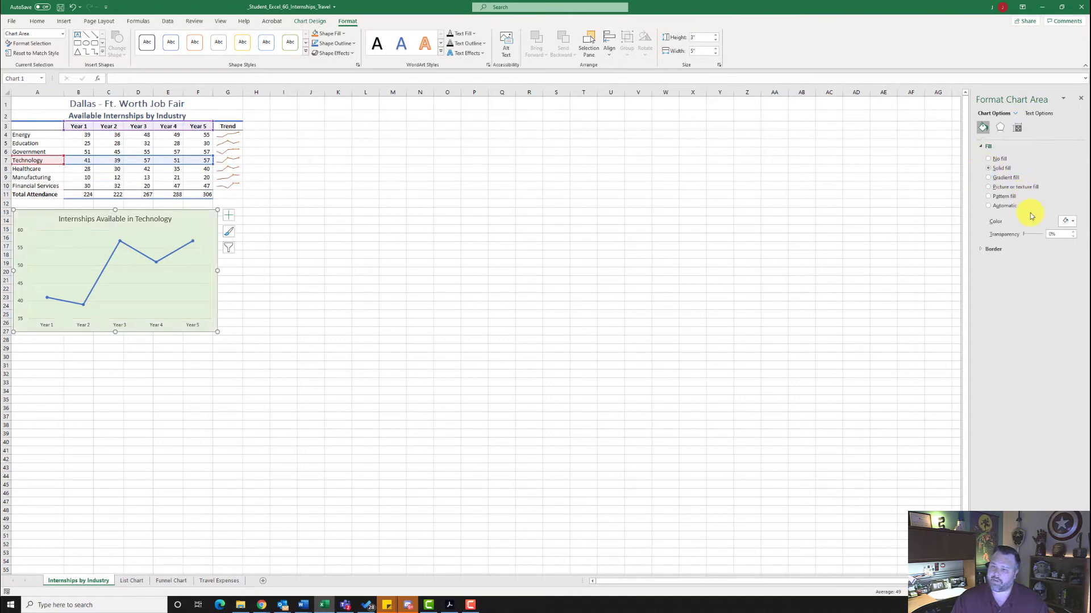
click(1069, 222)
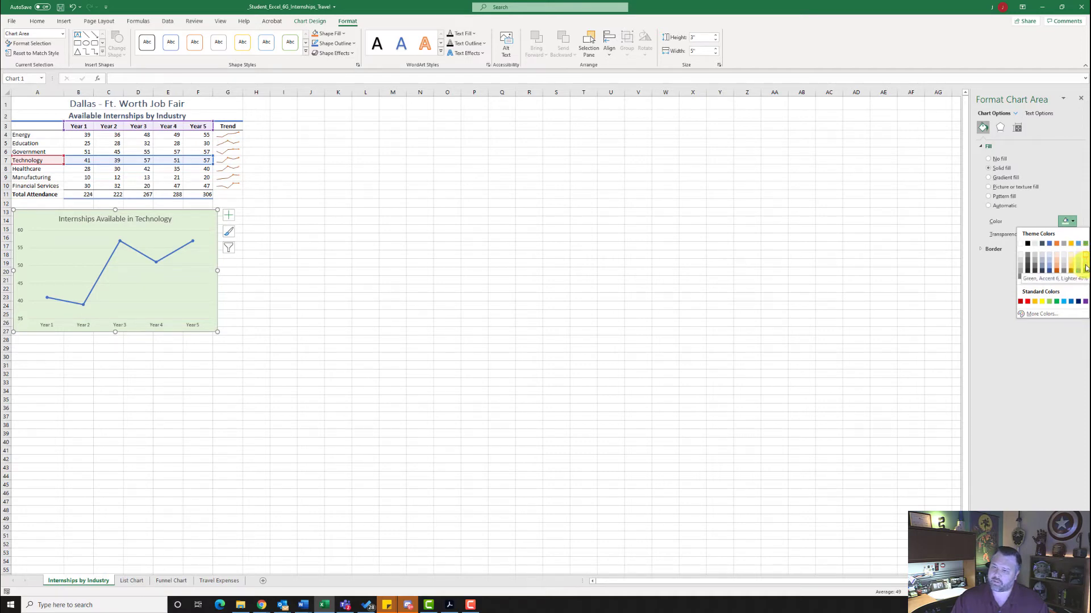
click(1085, 268)
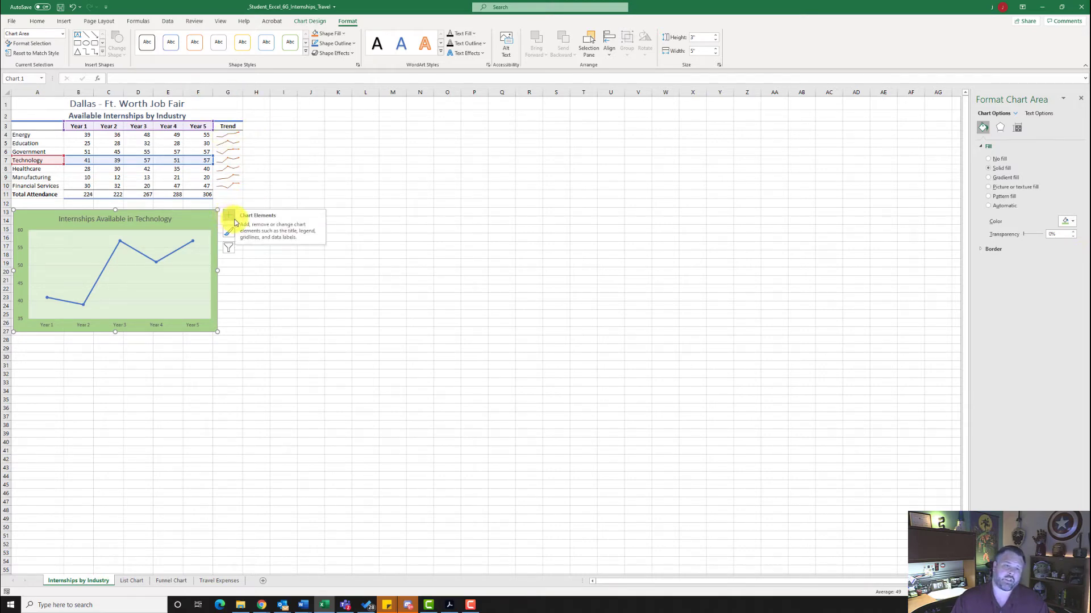
Step: Add a linear trendline to the Technology chart and open its formatting options
click(228, 216)
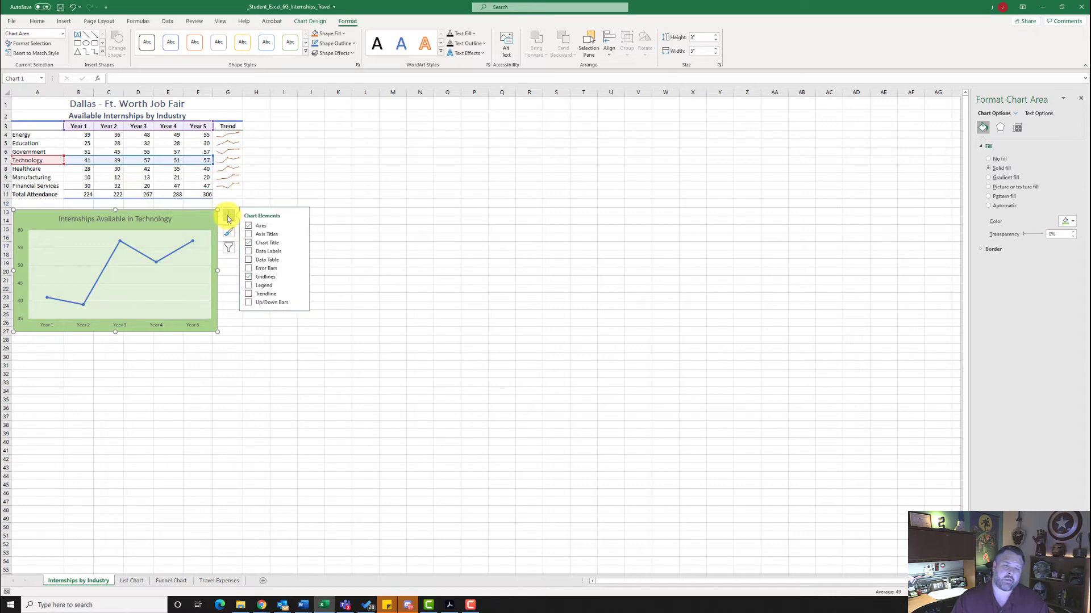
click(249, 295)
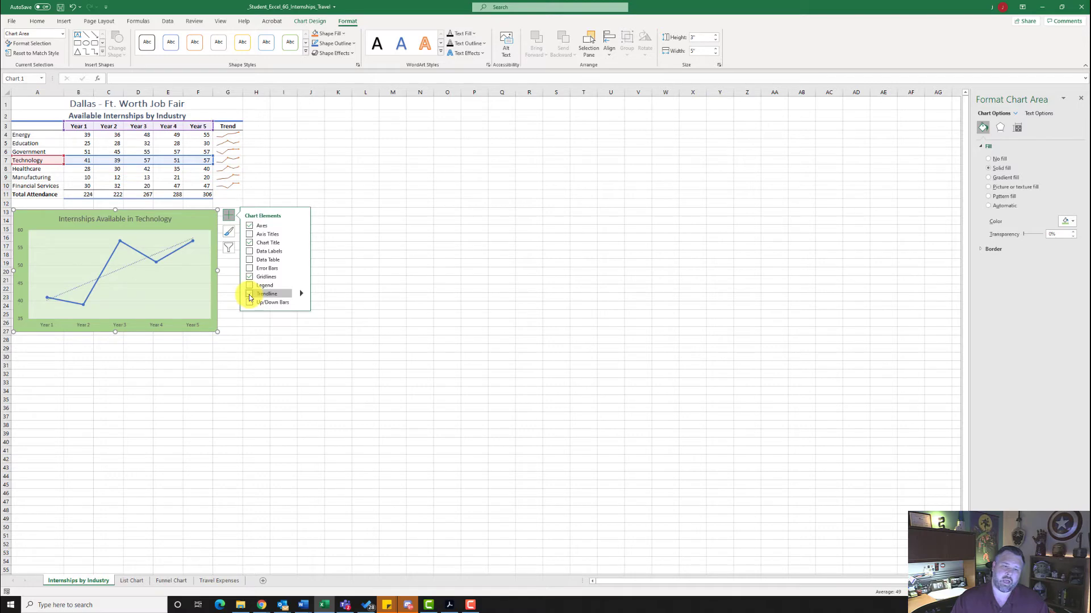
click(301, 294)
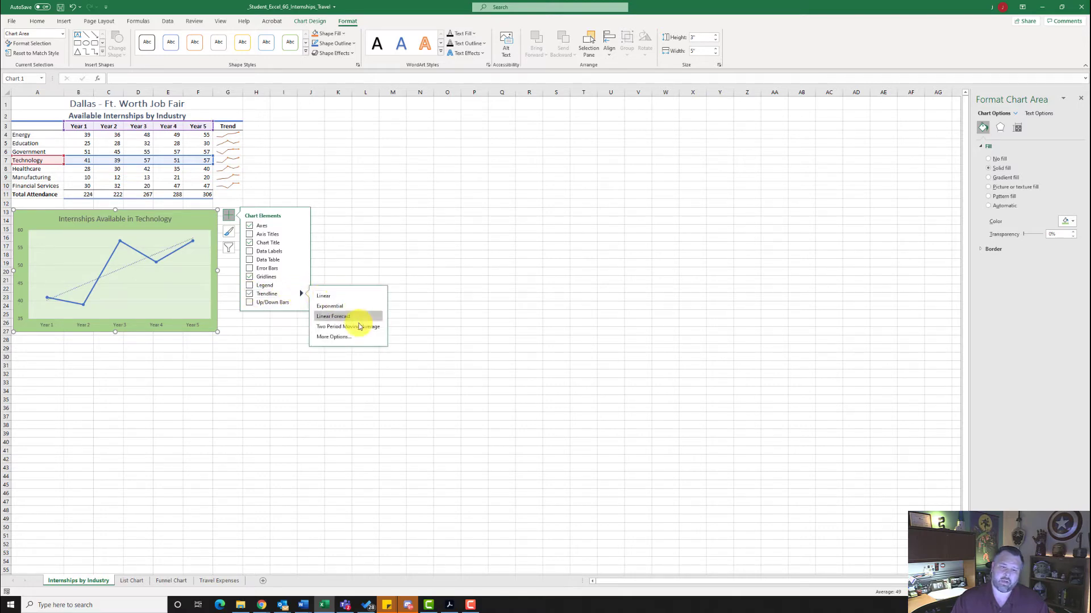
click(340, 337)
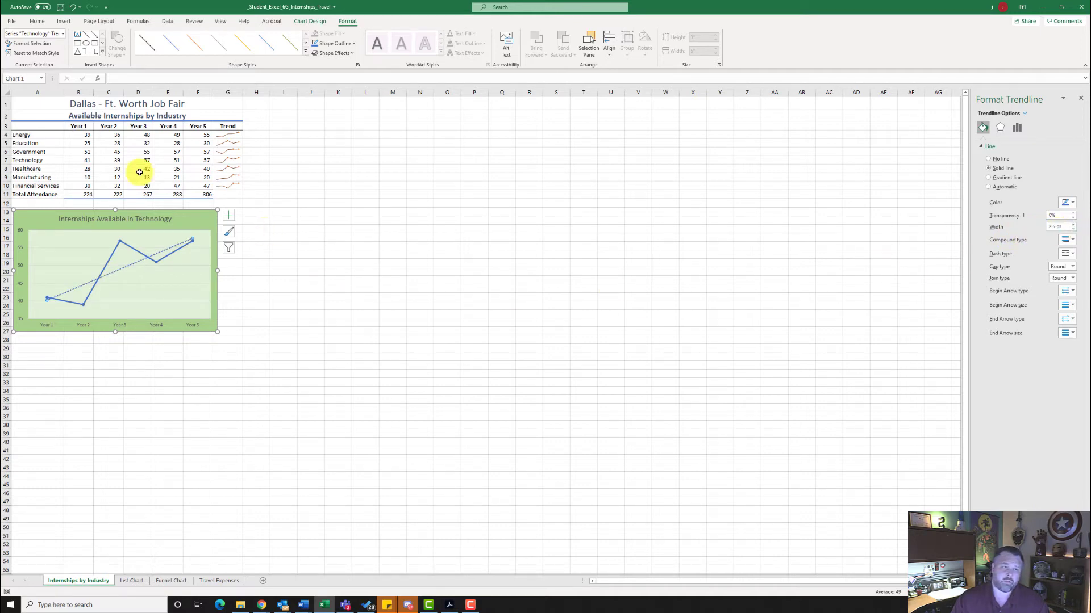
click(27, 102)
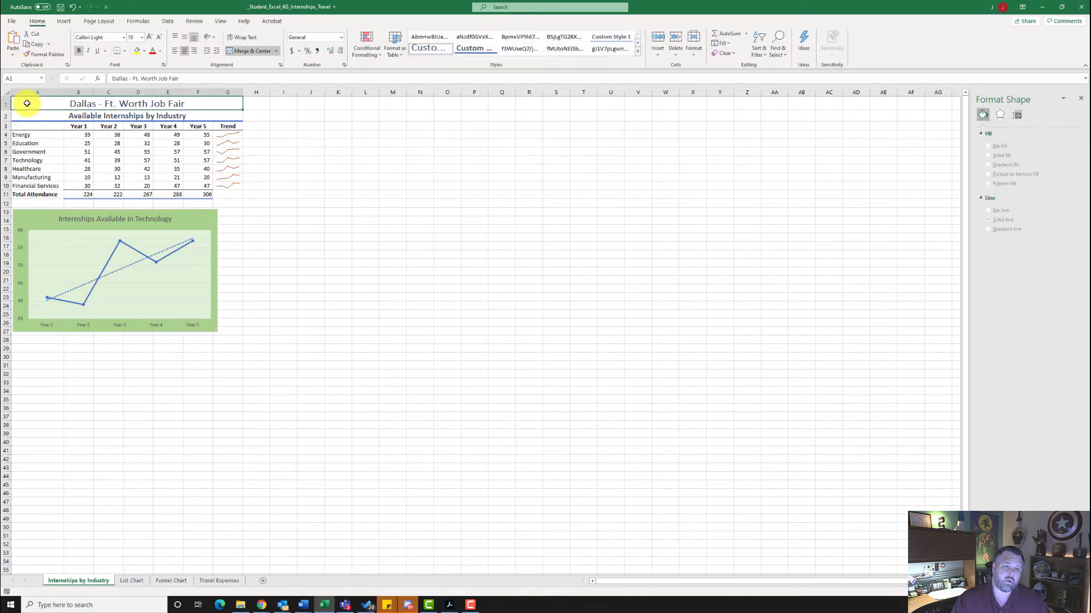
Step: Close the format pane, switch to the List Chart sheet, and show the Insert ribbon
click(1080, 99)
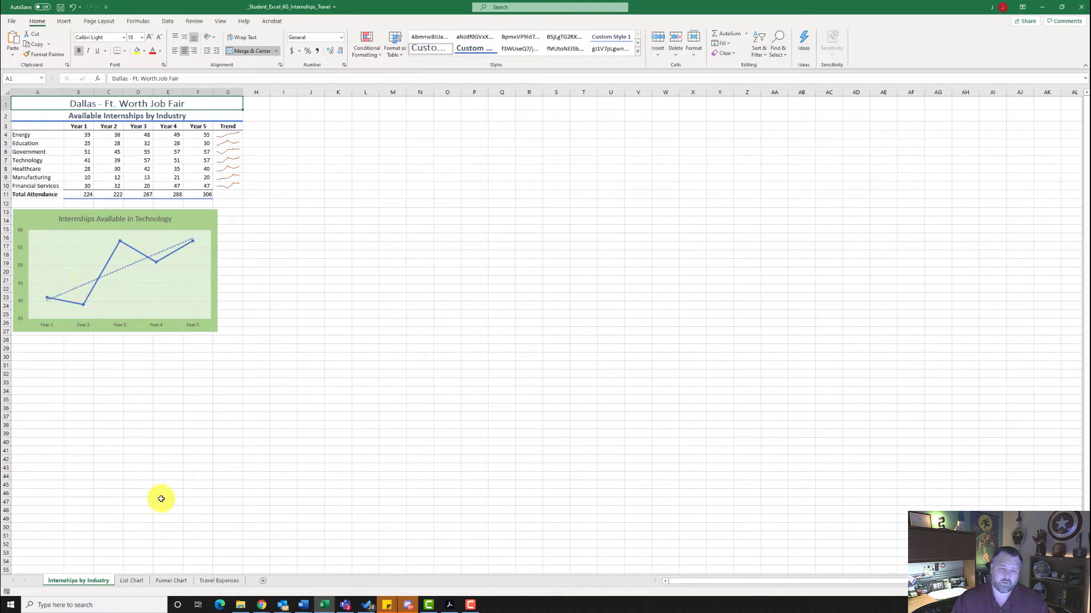
click(131, 581)
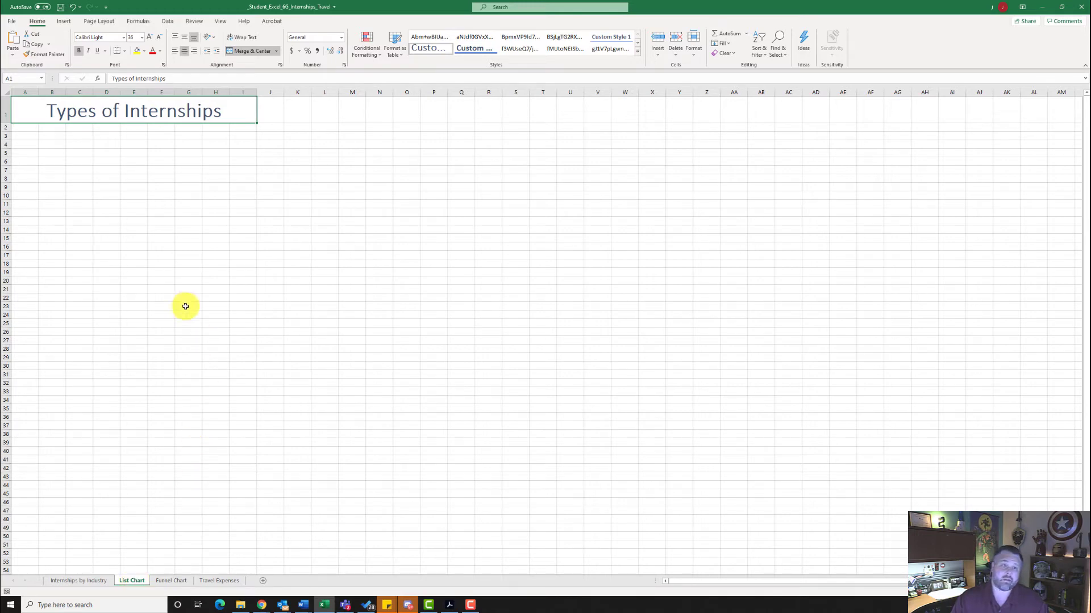
click(62, 21)
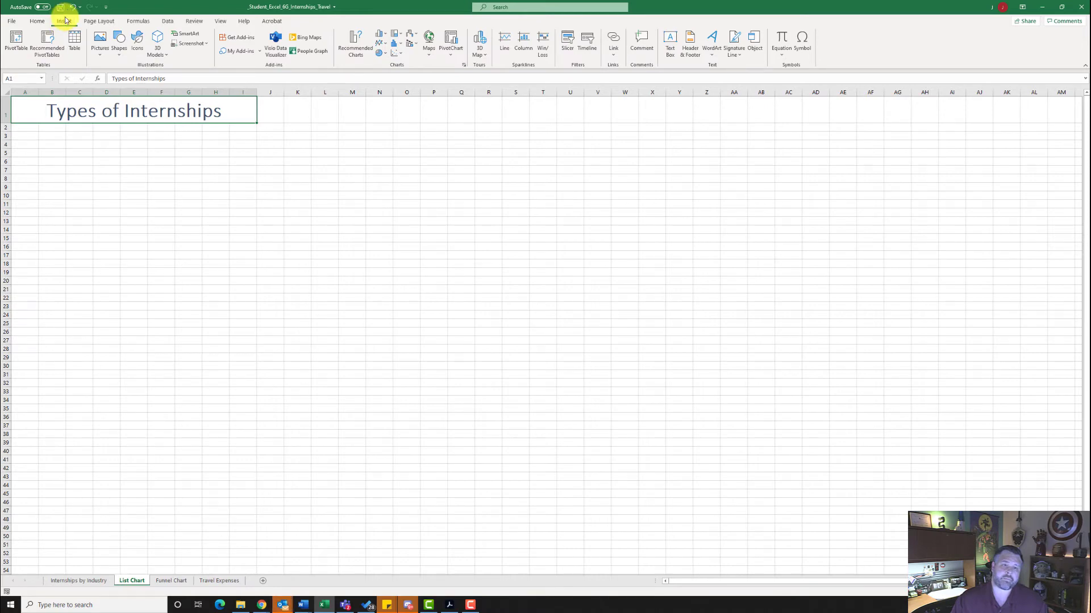
Step: Insert a Pyramid List SmartArt graphic from the List category
click(187, 34)
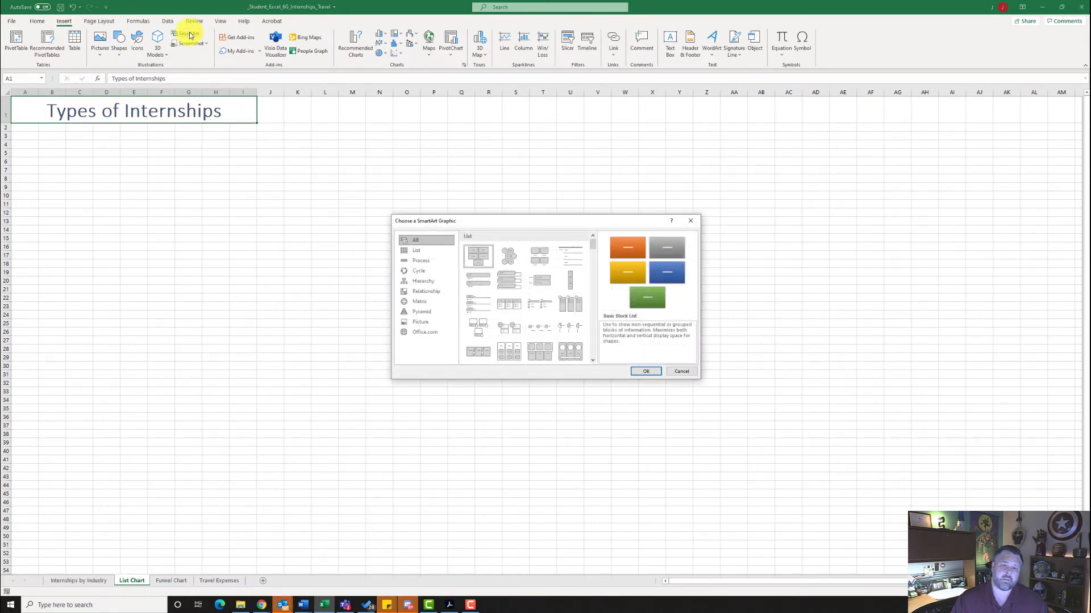
click(415, 251)
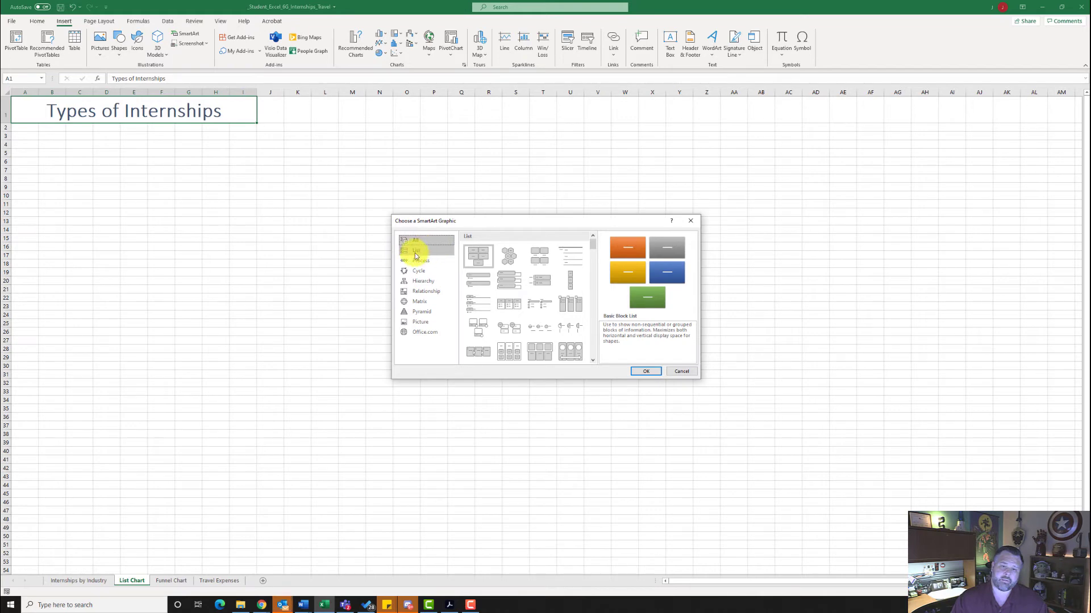
scroll(560, 298, down, 5)
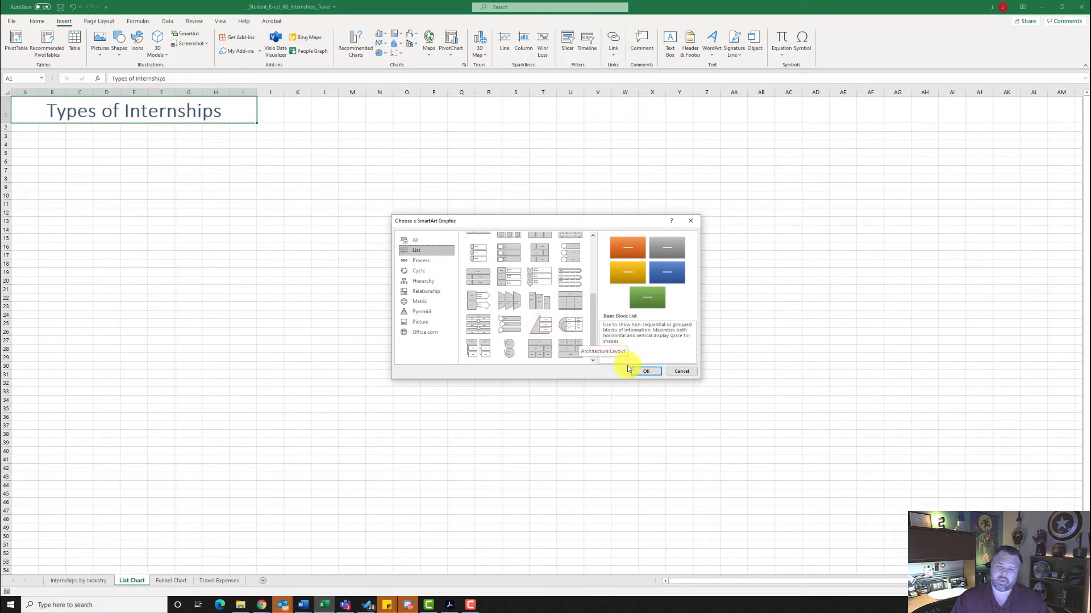
click(538, 324)
click(644, 371)
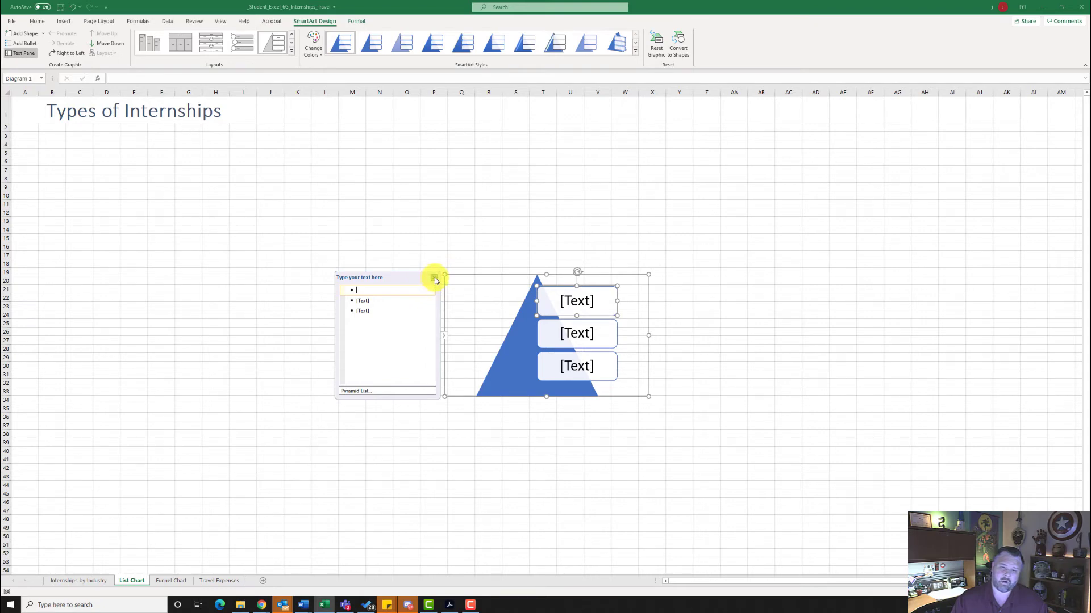
Step: Close the Text Pane and move the pyramid just below the Types of Internships title
click(434, 278)
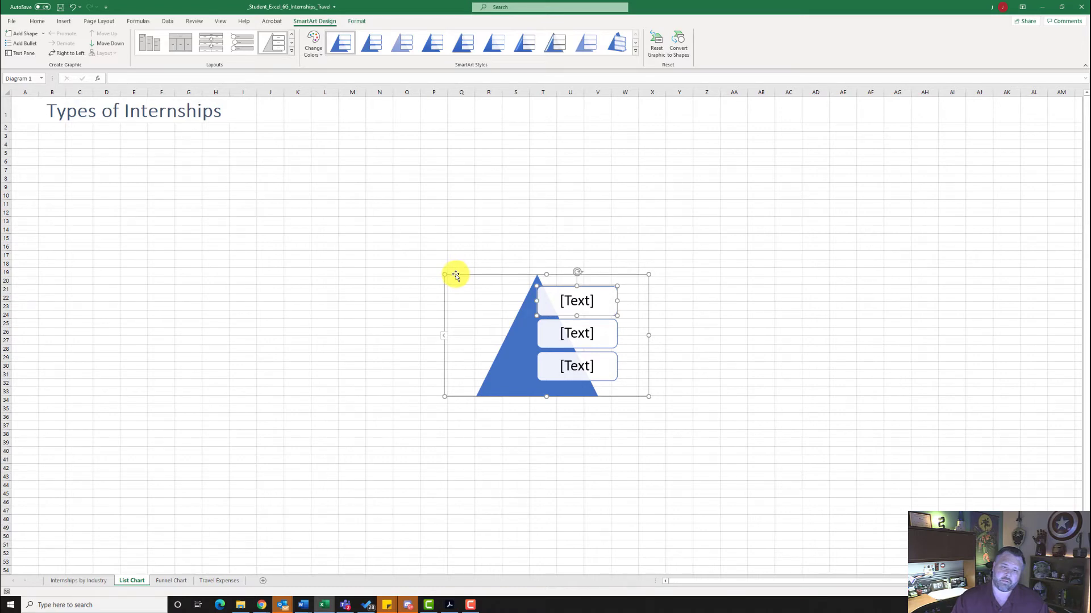
drag(455, 275, 14, 132)
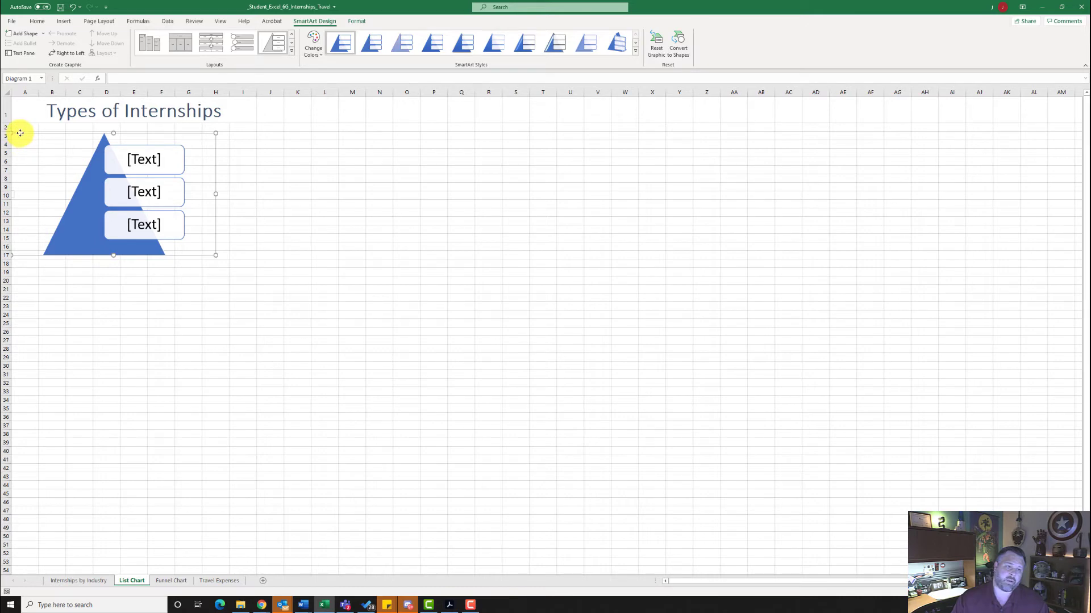
drag(20, 132, 22, 131)
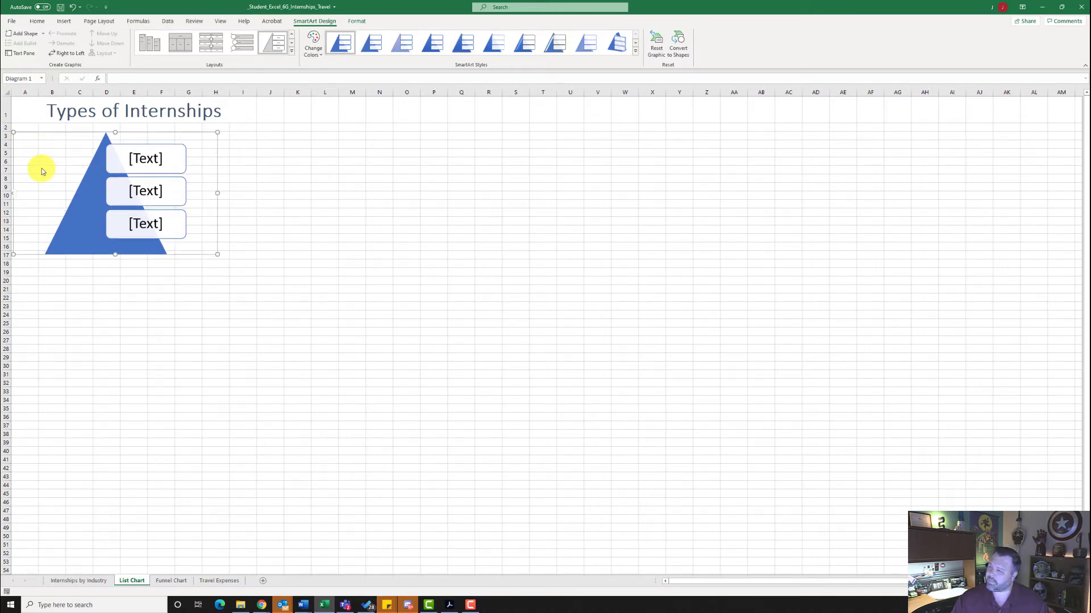
Step: Enter Paid, Work-Study and Unpaid in the pyramid's three [Text] boxes
click(153, 162)
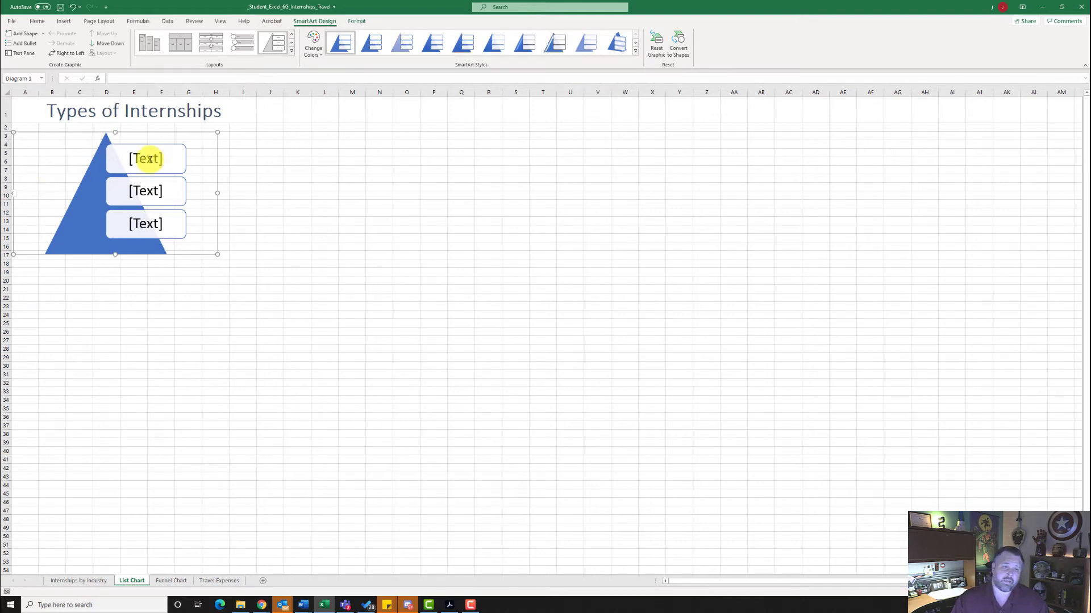
text(Paid)
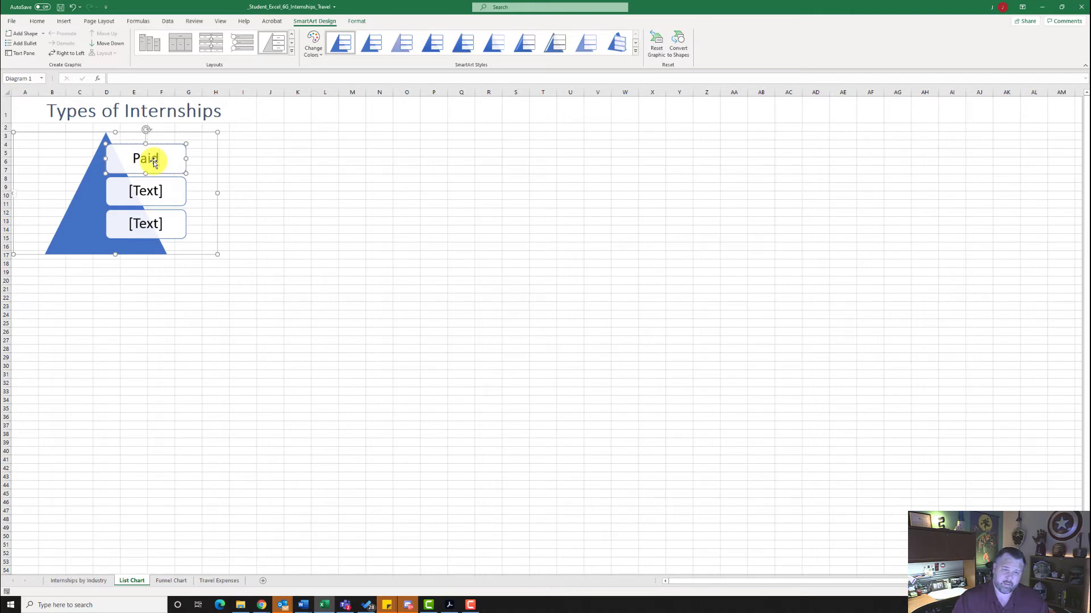
click(154, 193)
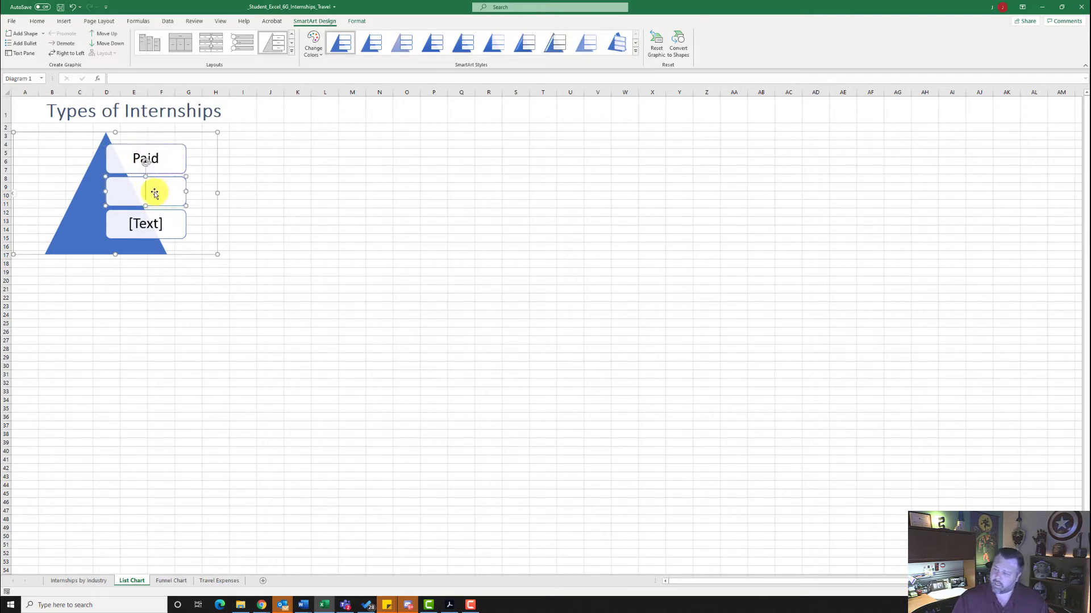
text(Work-Study)
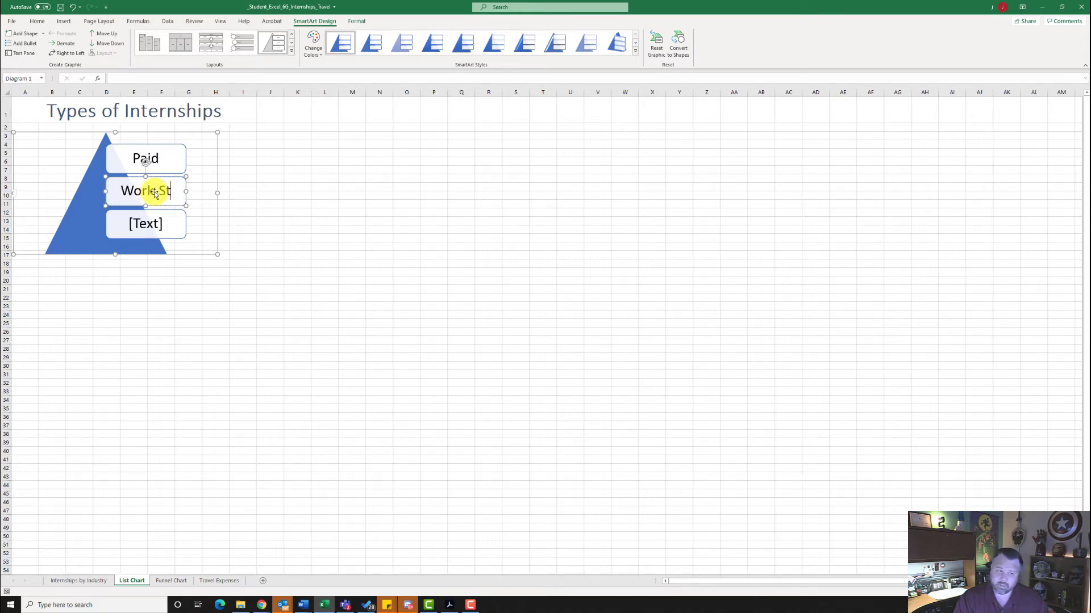
click(145, 226)
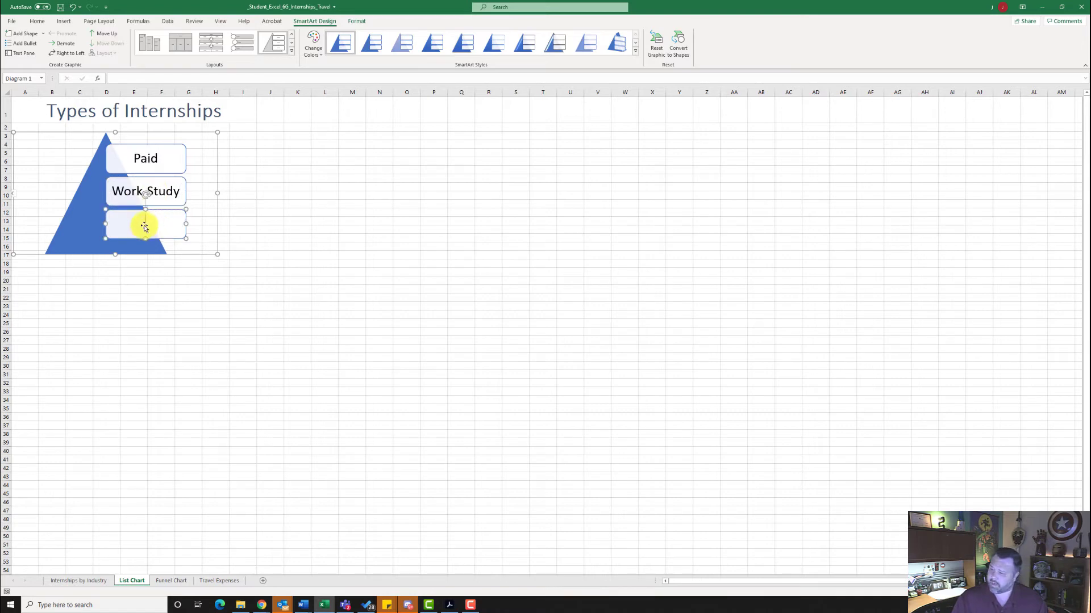
text(Unpaid)
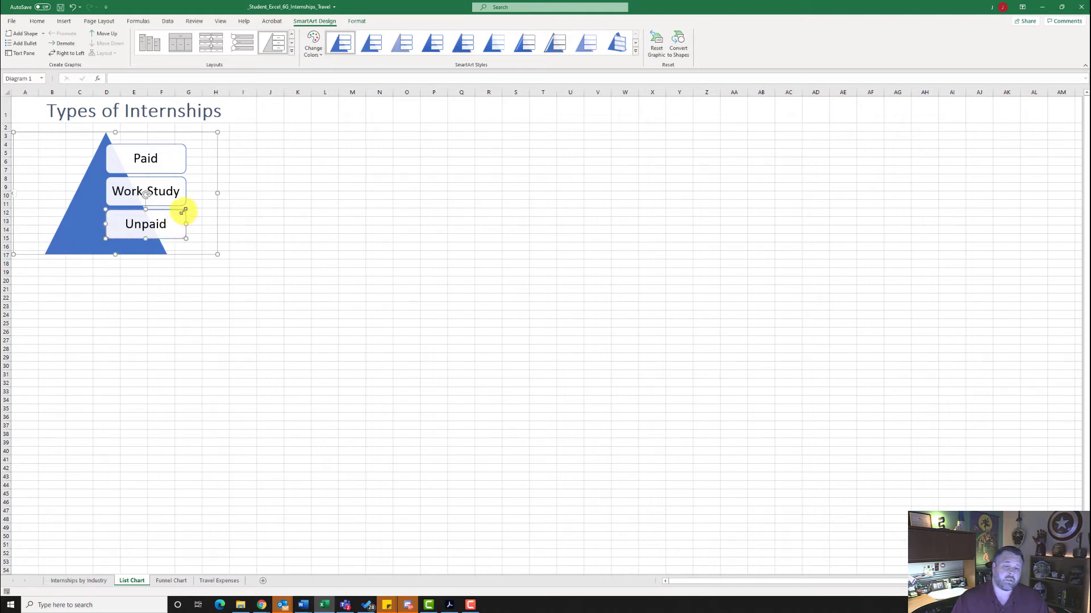
click(135, 213)
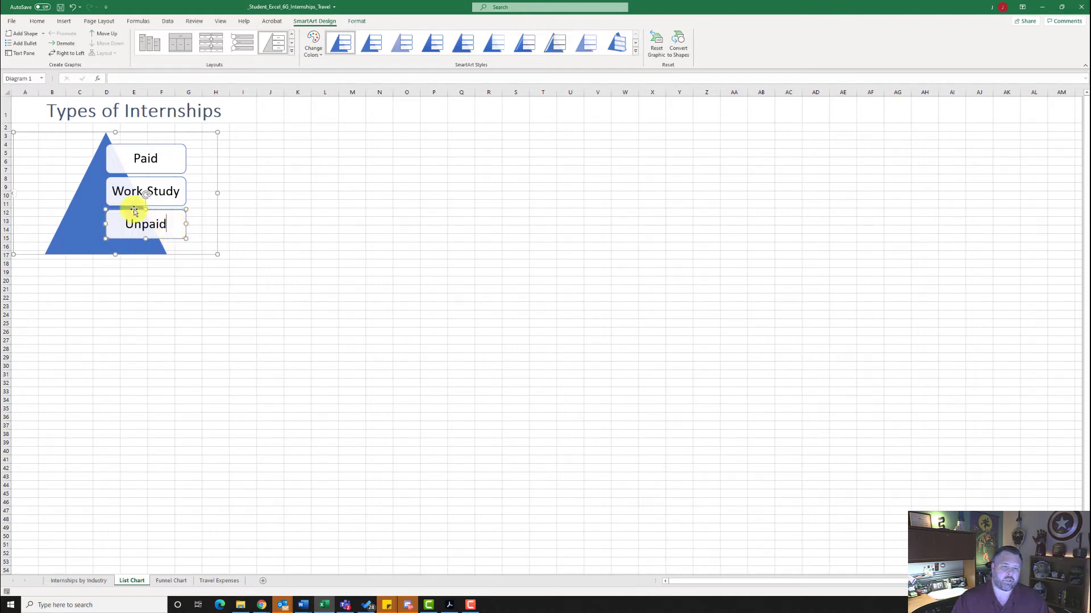
click(174, 230)
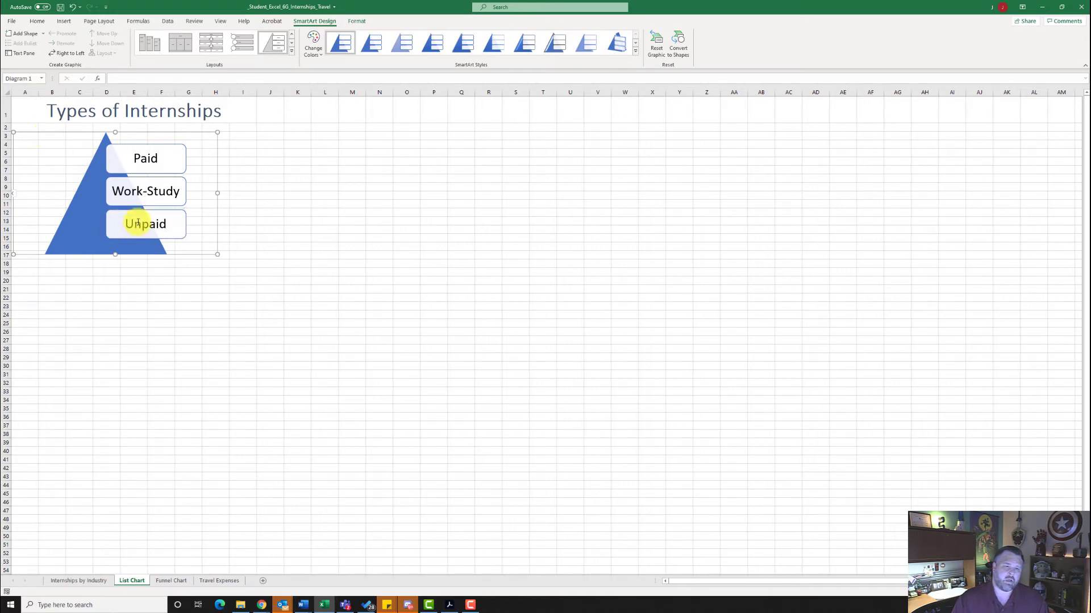
click(178, 248)
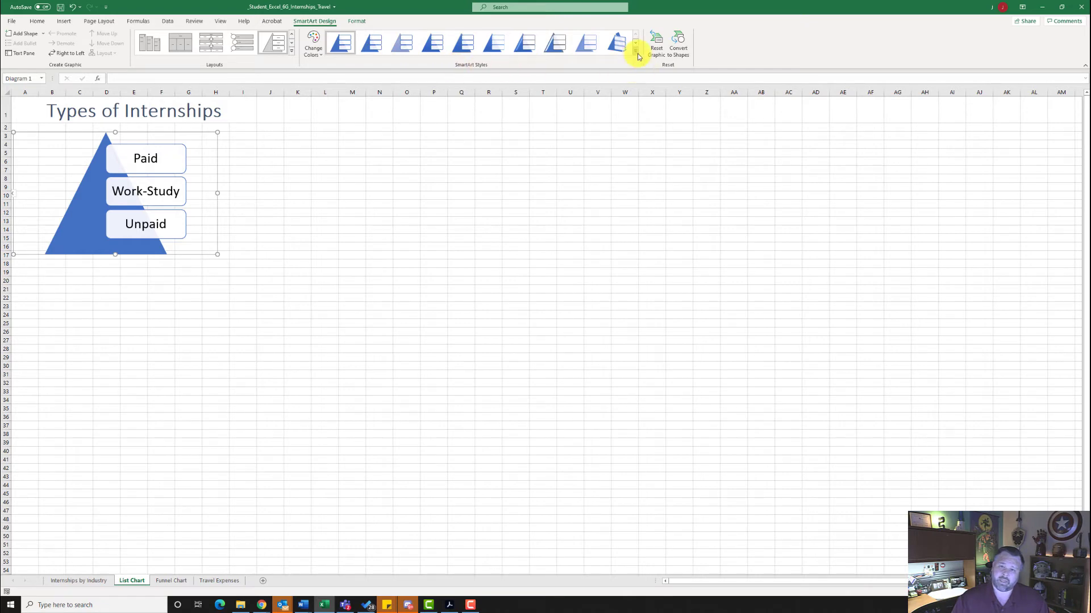
Step: Apply the Inset 3-D SmartArt style and Colored Fill - Accent 1 colours to the pyramid
click(636, 52)
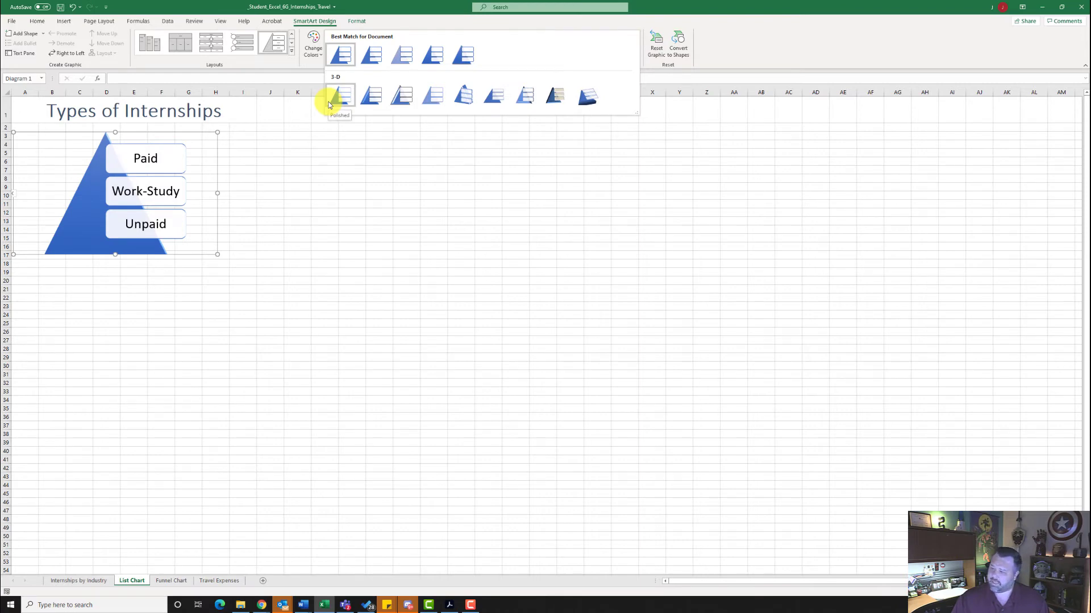
click(372, 100)
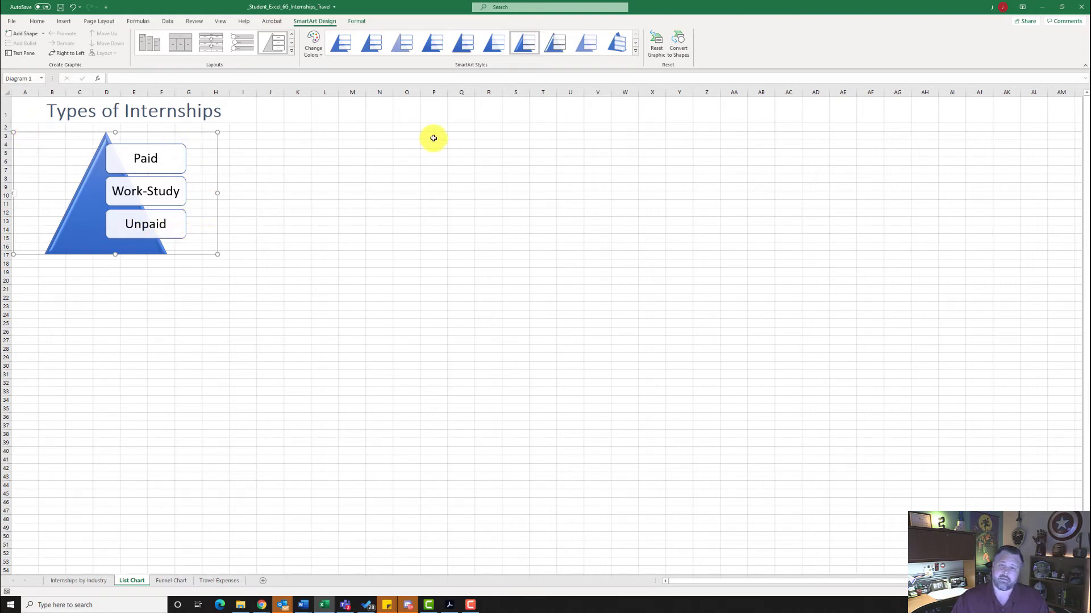
click(314, 52)
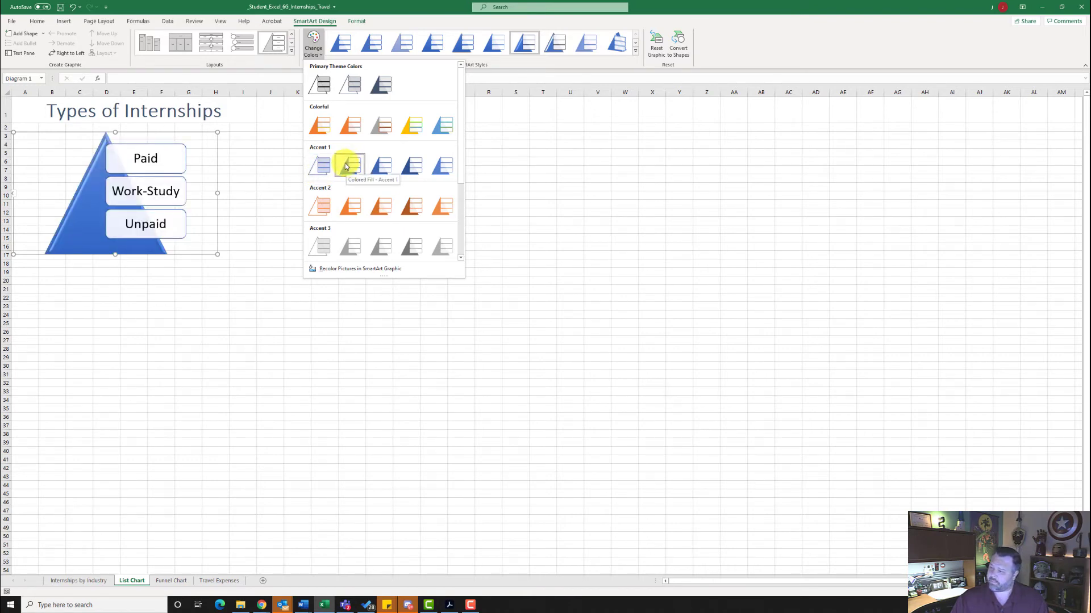
click(345, 163)
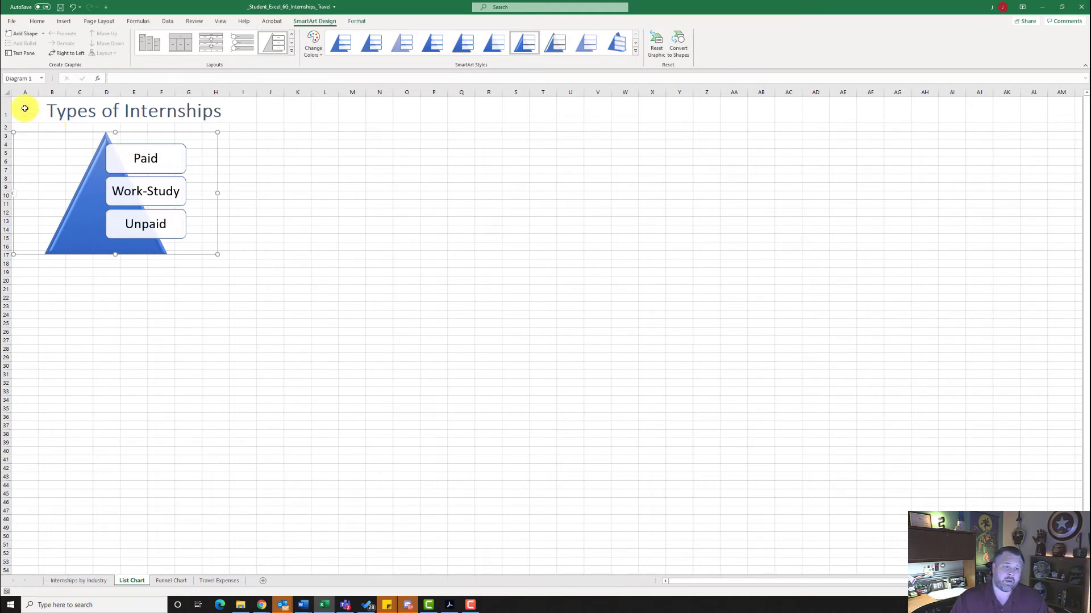
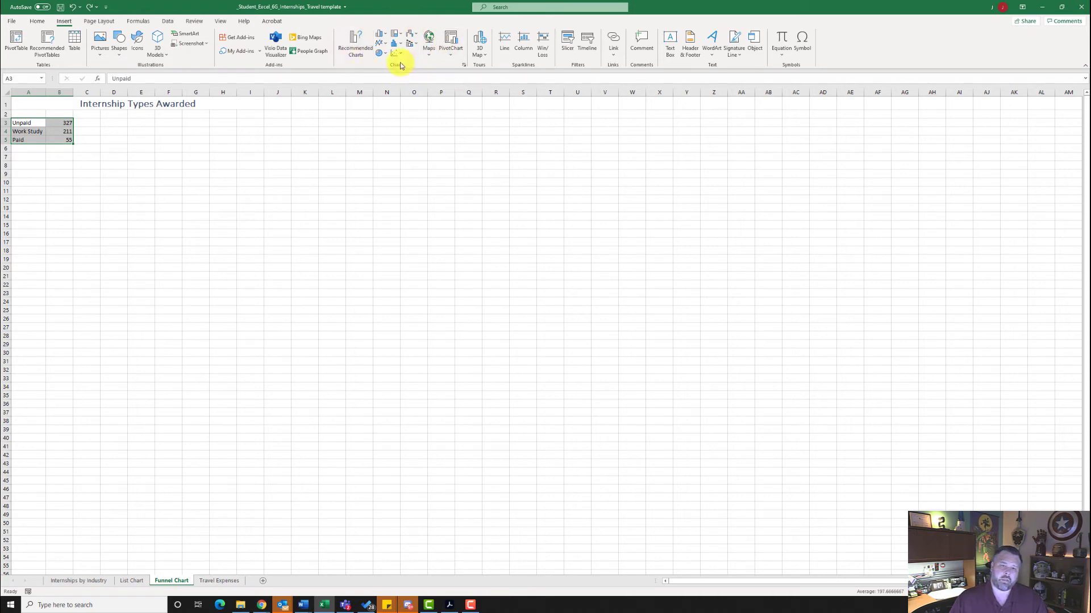
Step: Insert a Funnel chart from All Charts plotting Unpaid 327, Work Study 211 and Paid 55
click(464, 67)
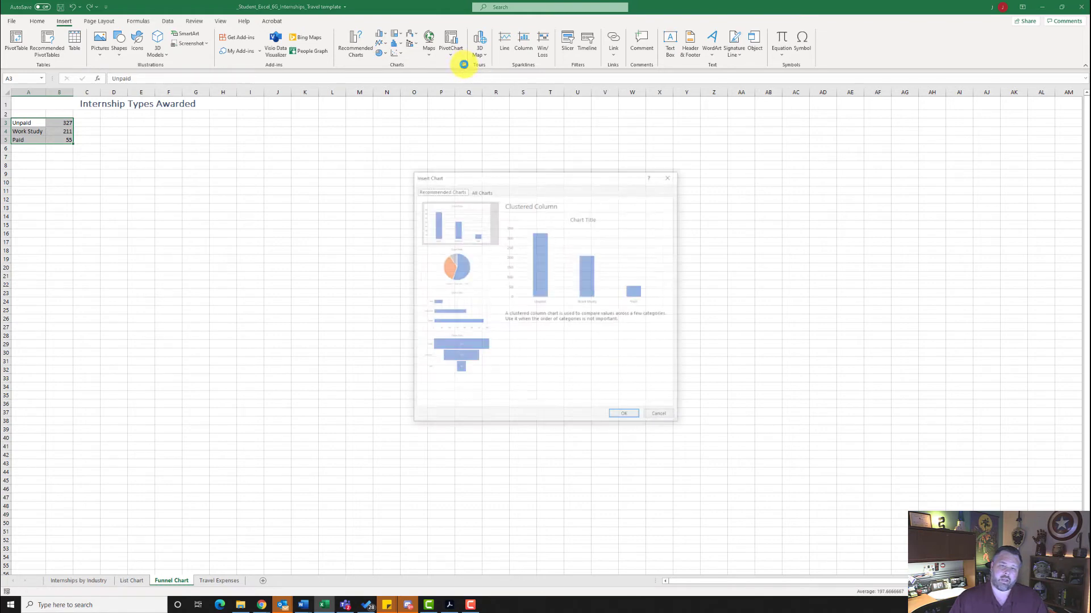
click(477, 191)
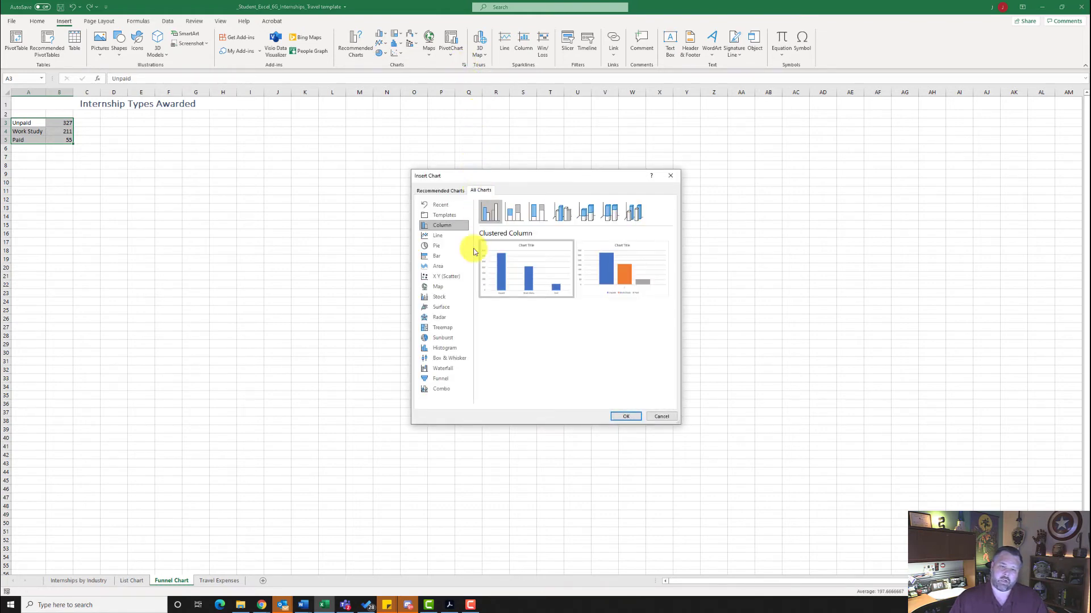
click(441, 379)
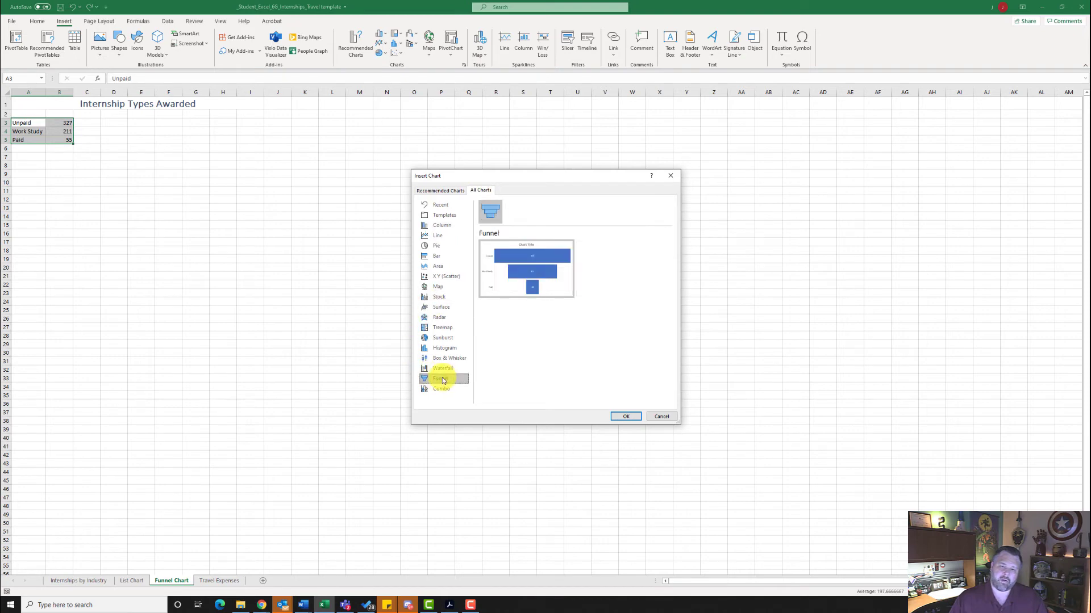
mouse_move(518, 262)
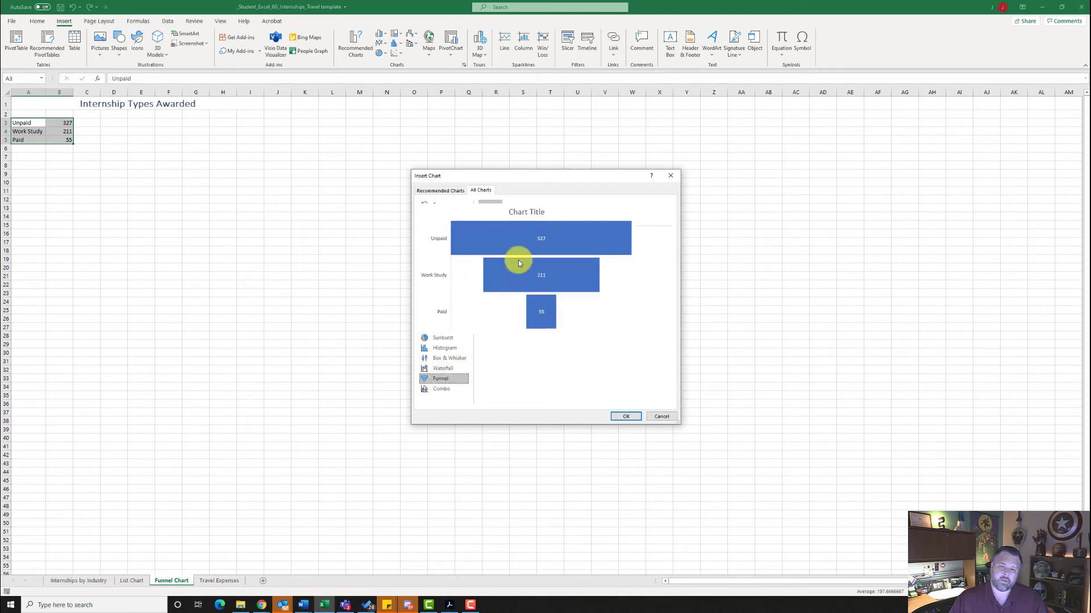
click(627, 418)
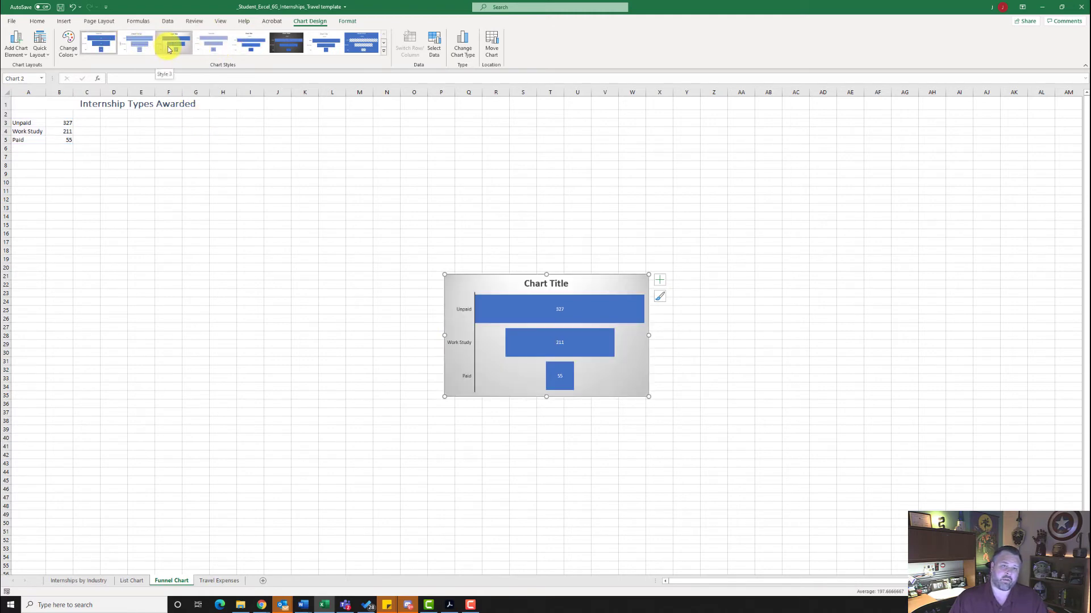
Step: Apply Chart Style 3, retitle the chart 'Internship Types Awarded', and move it to A7:H22
click(171, 48)
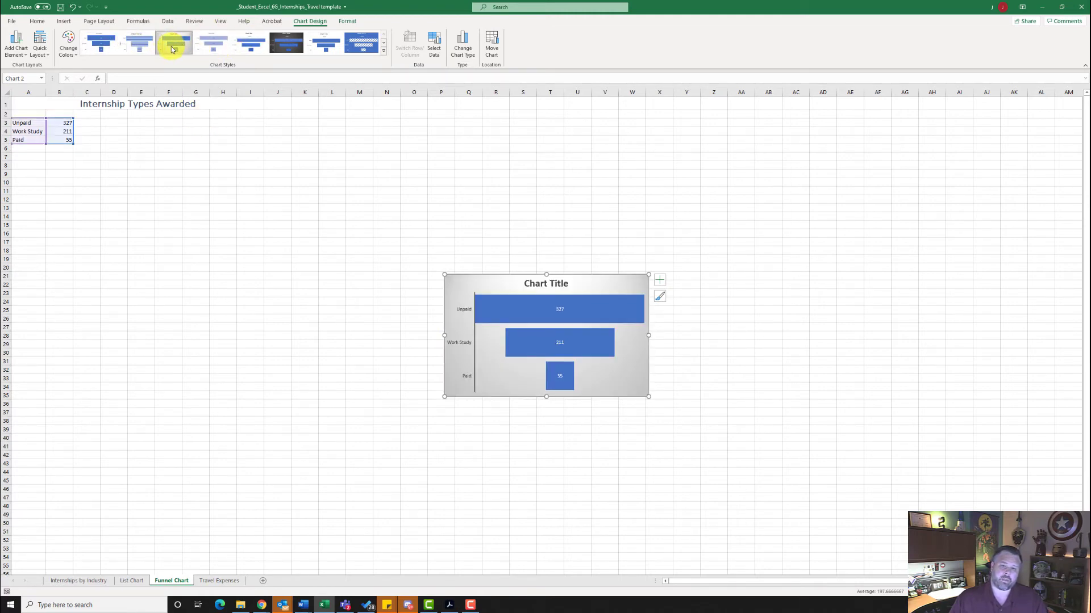
click(548, 285)
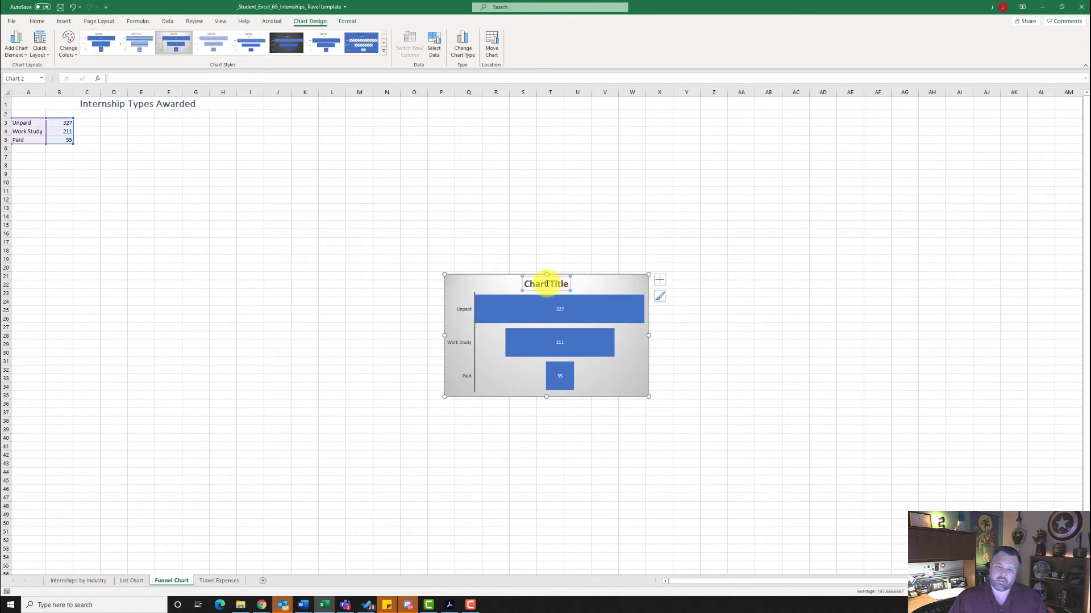
click(567, 284)
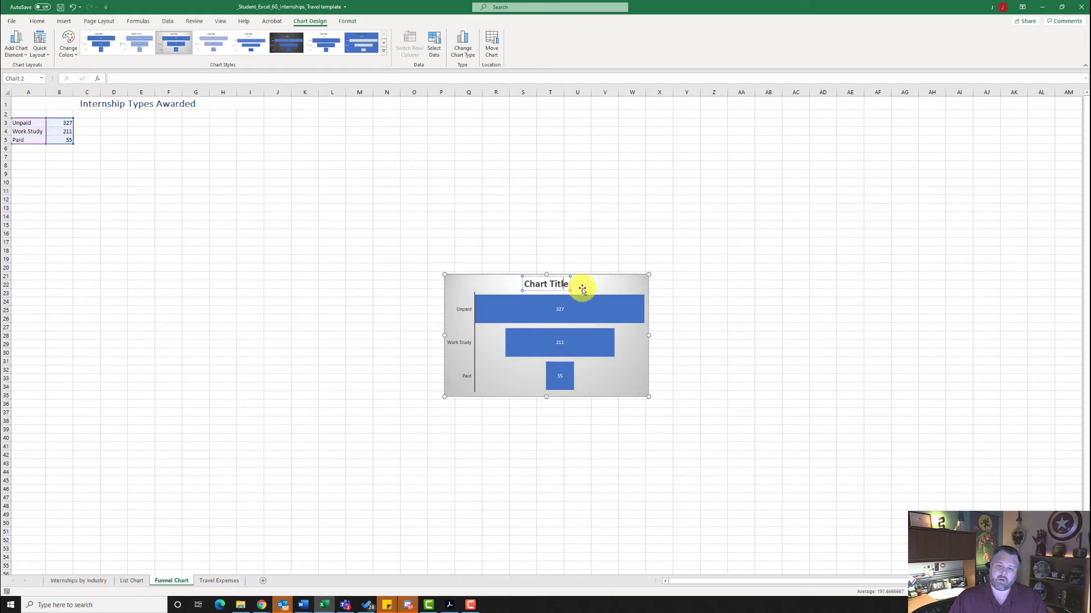
key(BackSpace)
key(BackSpace)
key(BackSpace)
key(BackSpace)
key(BackSpace)
key(BackSpace)
key(BackSpace)
key(BackSpace)
key(BackSpace)
key(BackSpace)
key(BackSpace)
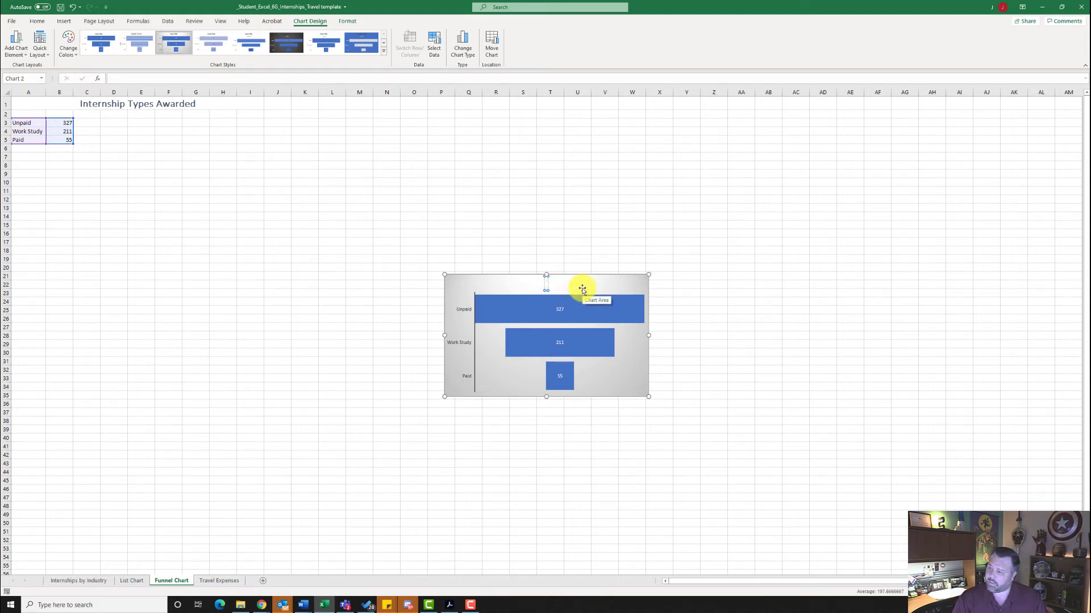
text(Interns)
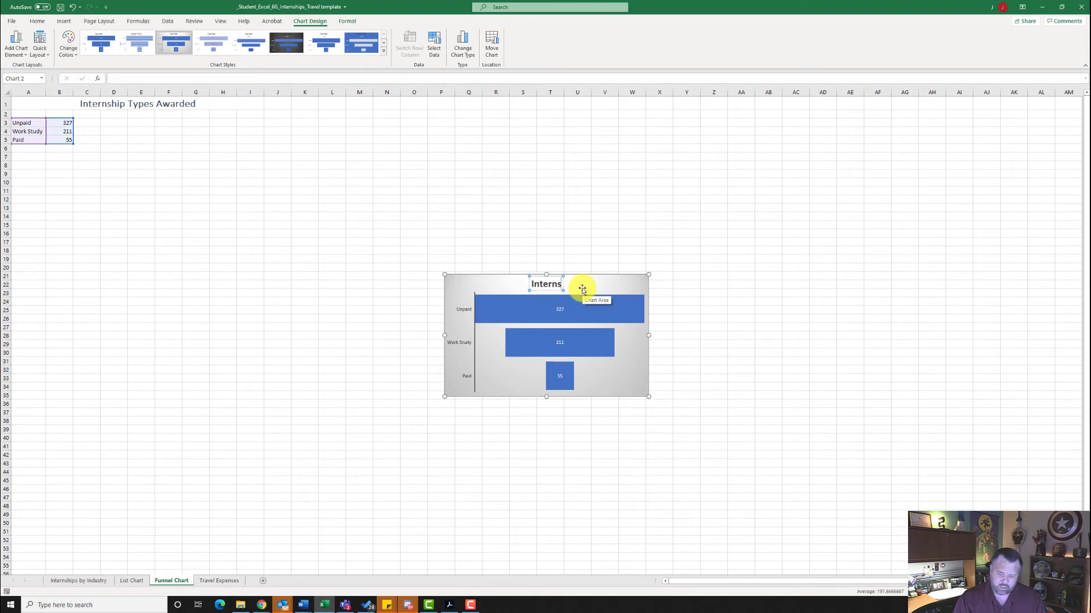
text(hip Type)
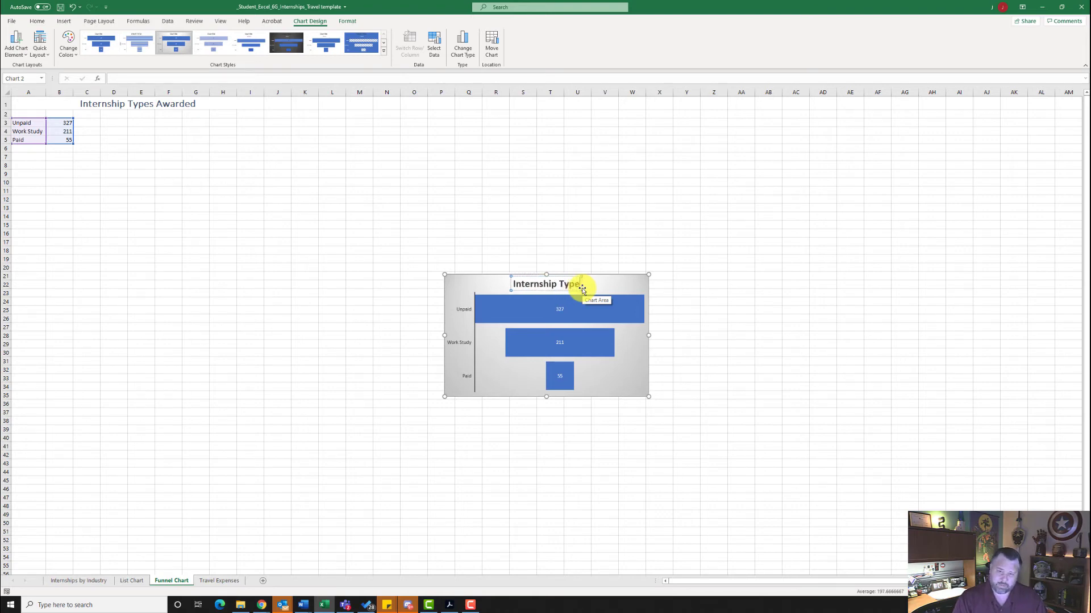
text(s Awarded)
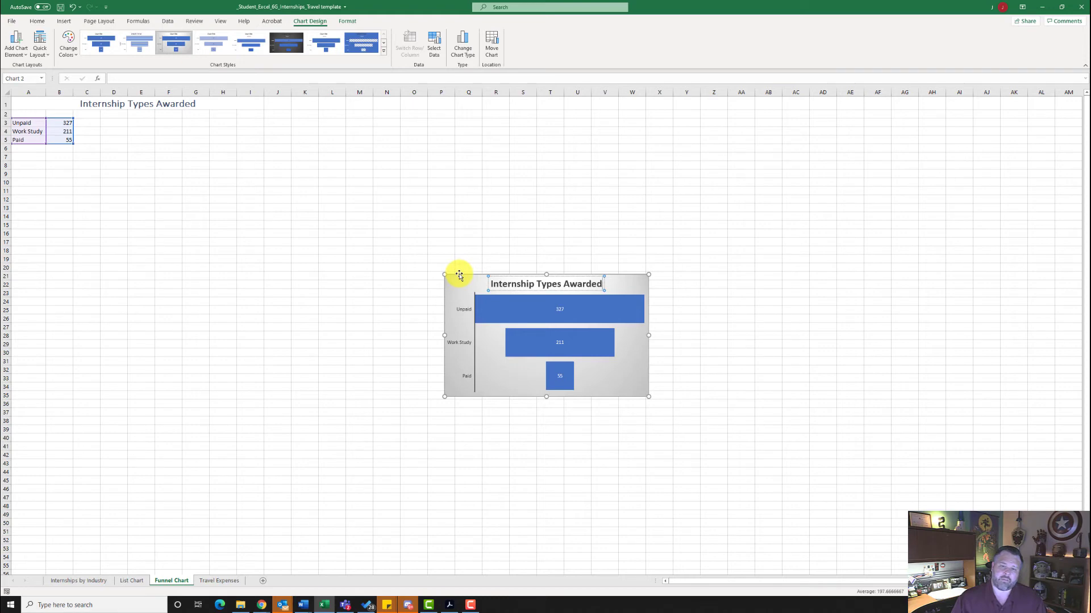
drag(459, 276, 27, 154)
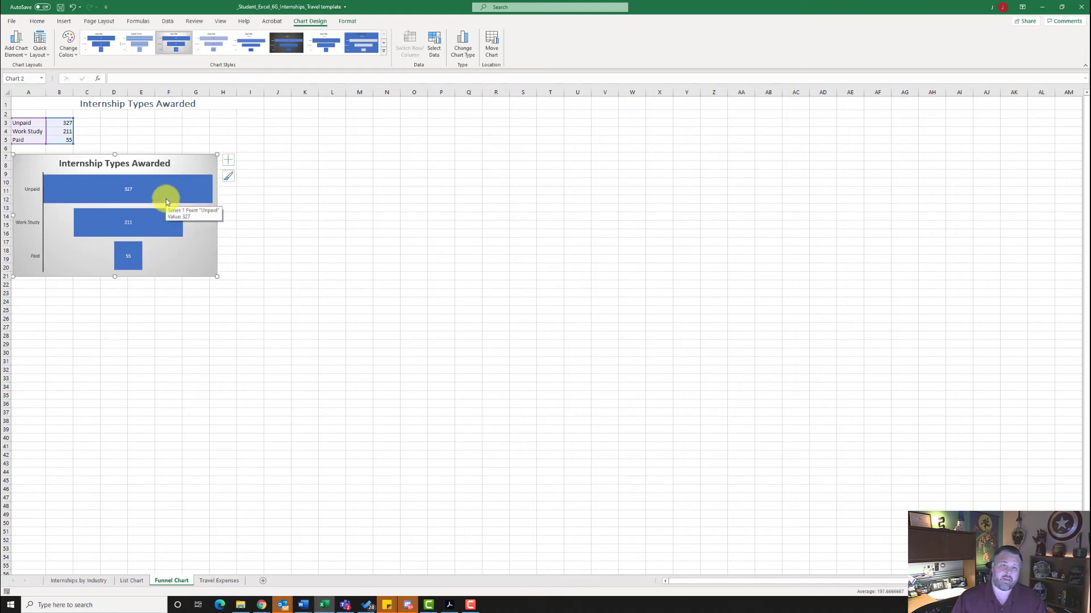
Step: Set the funnel chart's width to 4.5 inches on the Format tab
click(348, 21)
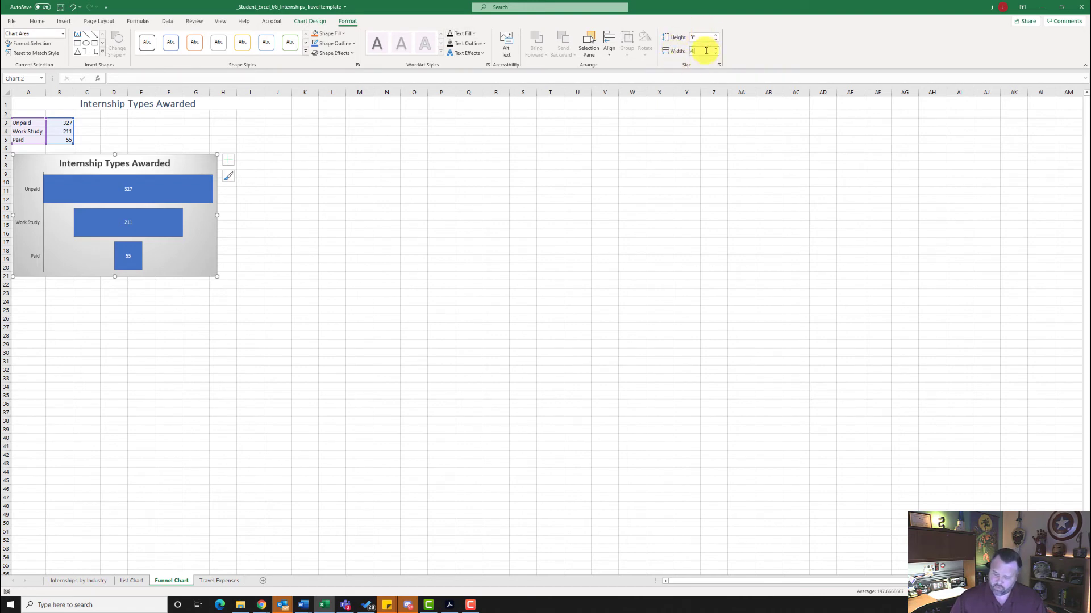
click(706, 51)
text(4.5)
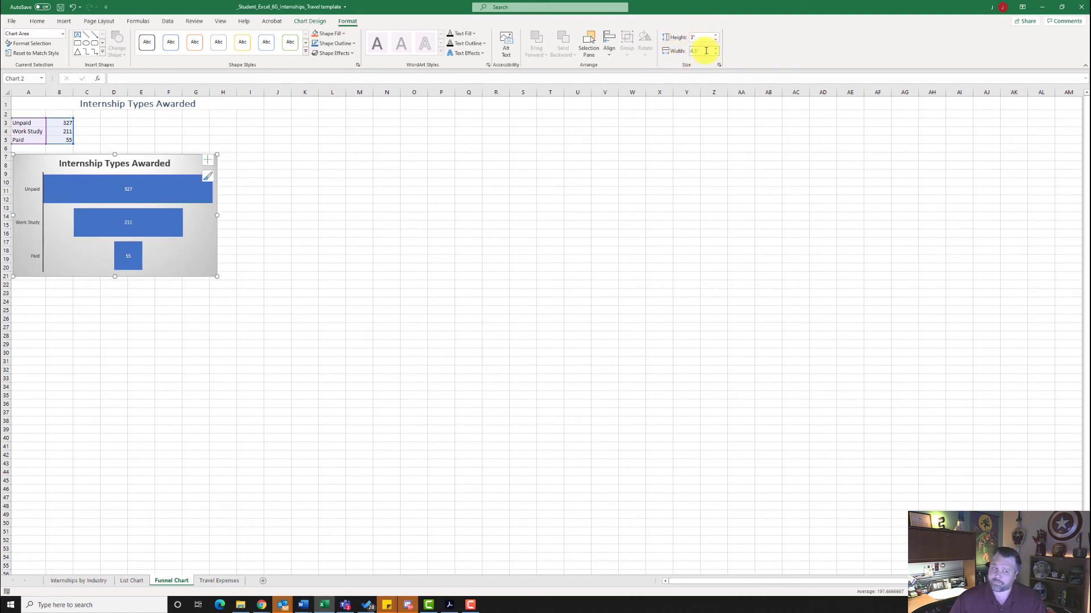
key(Return)
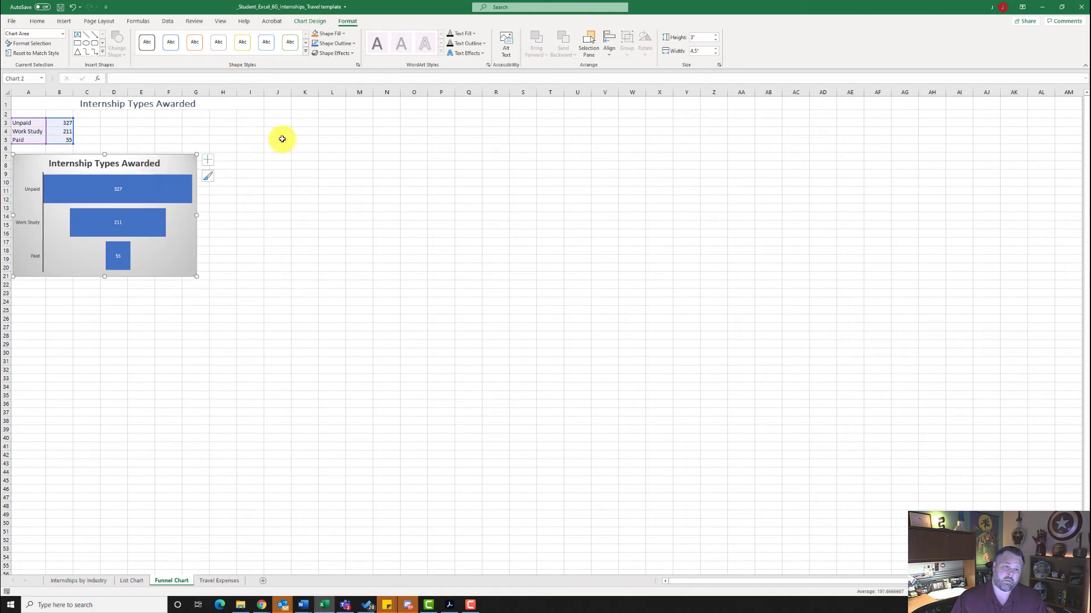
Step: Give the chart a Blue, Accent 1 outline with 3 pt weight, then select A1
click(345, 45)
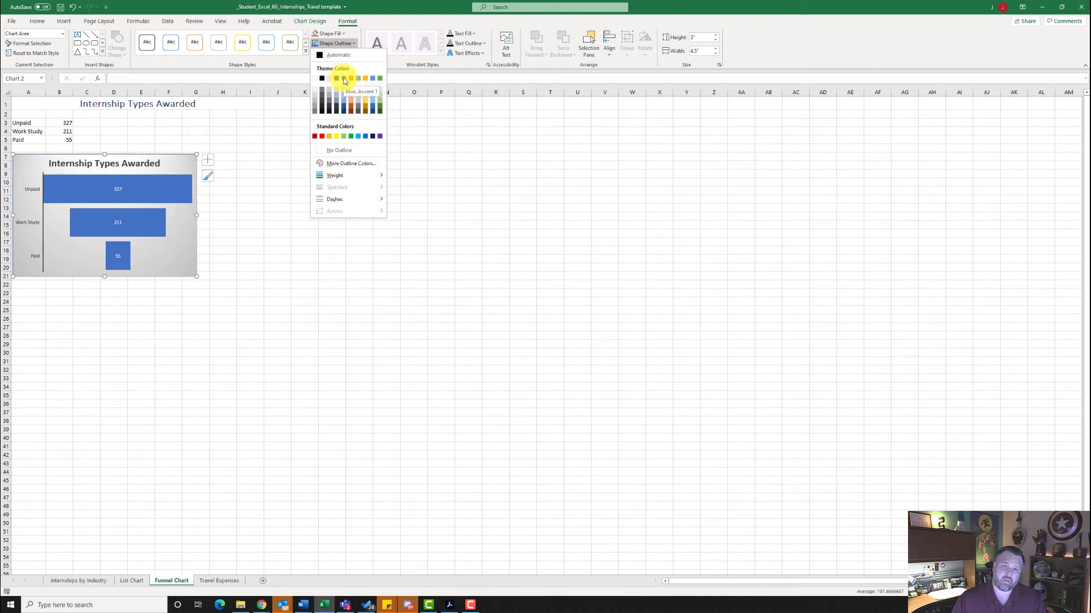
click(344, 81)
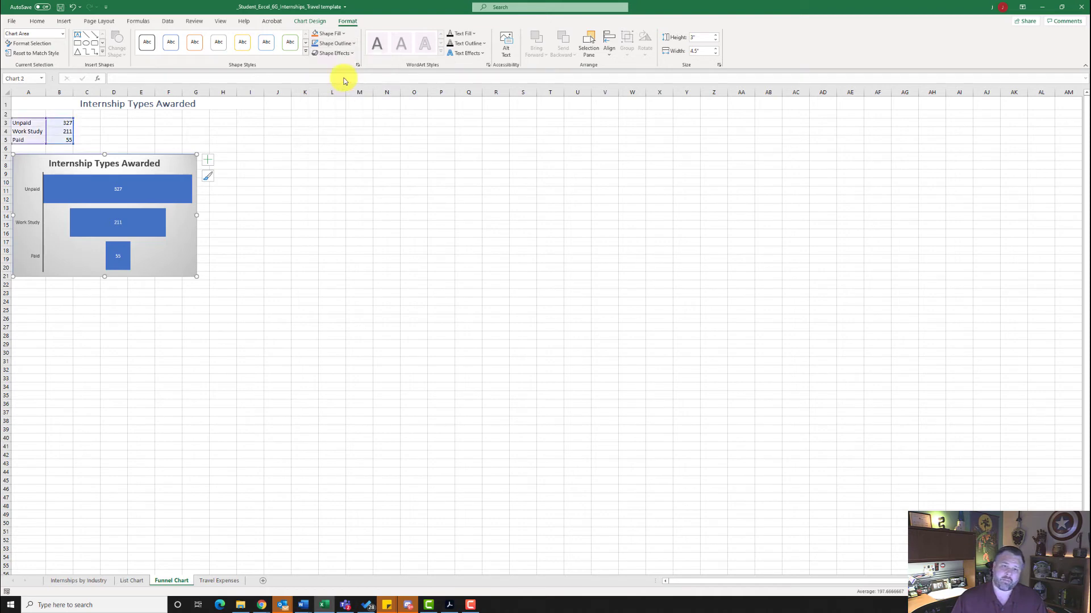
click(335, 43)
mouse_move(355, 175)
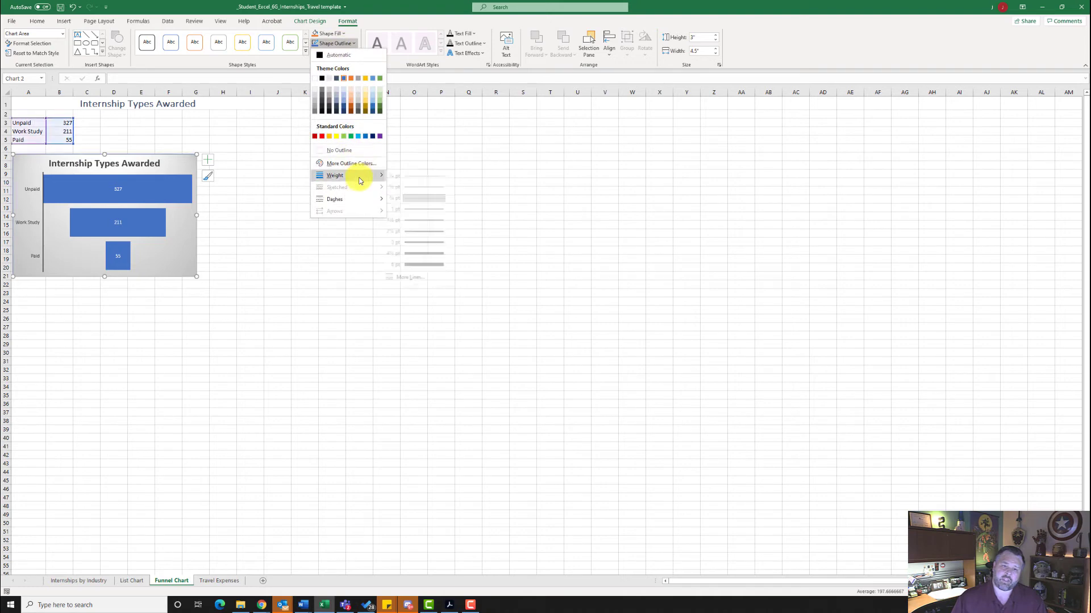
click(436, 243)
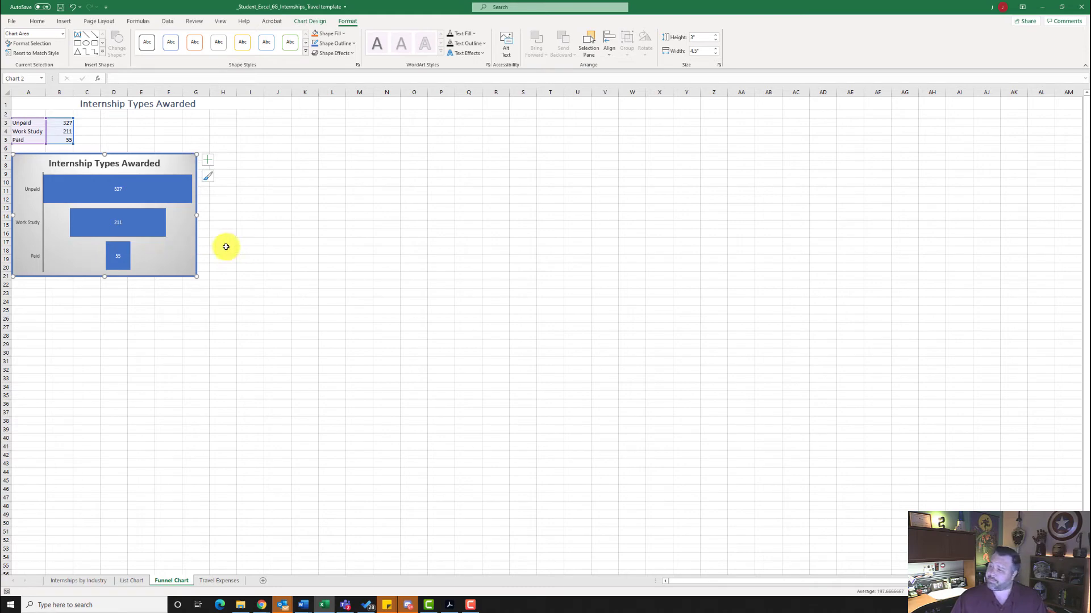
click(34, 103)
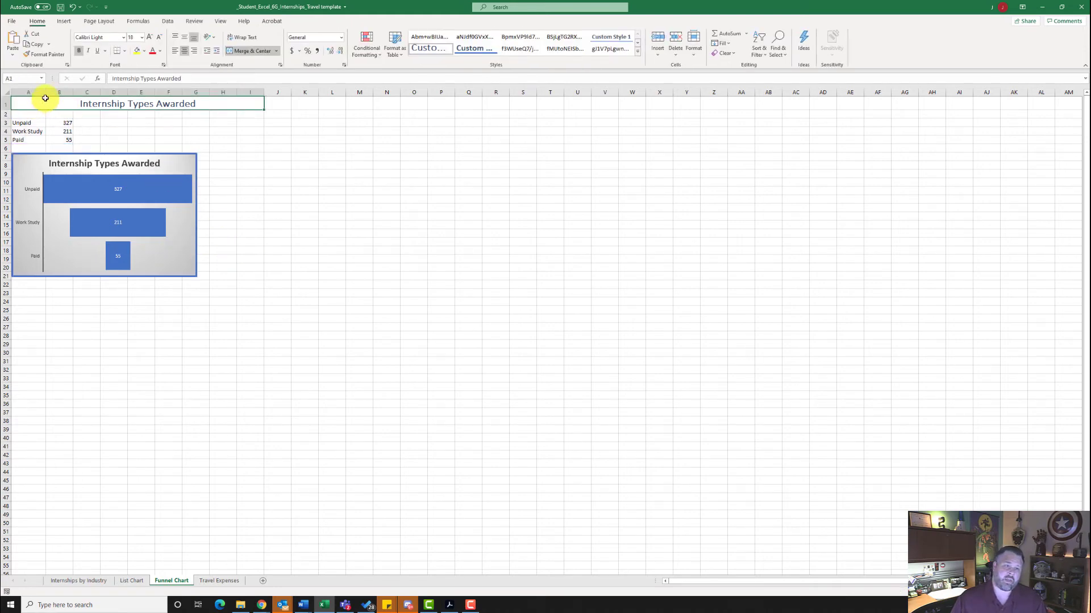
Step: Save as Excel Template (*.xltx) '_Student_Excel_6G_Internships_Travel template' in Custom Office Templates
click(12, 22)
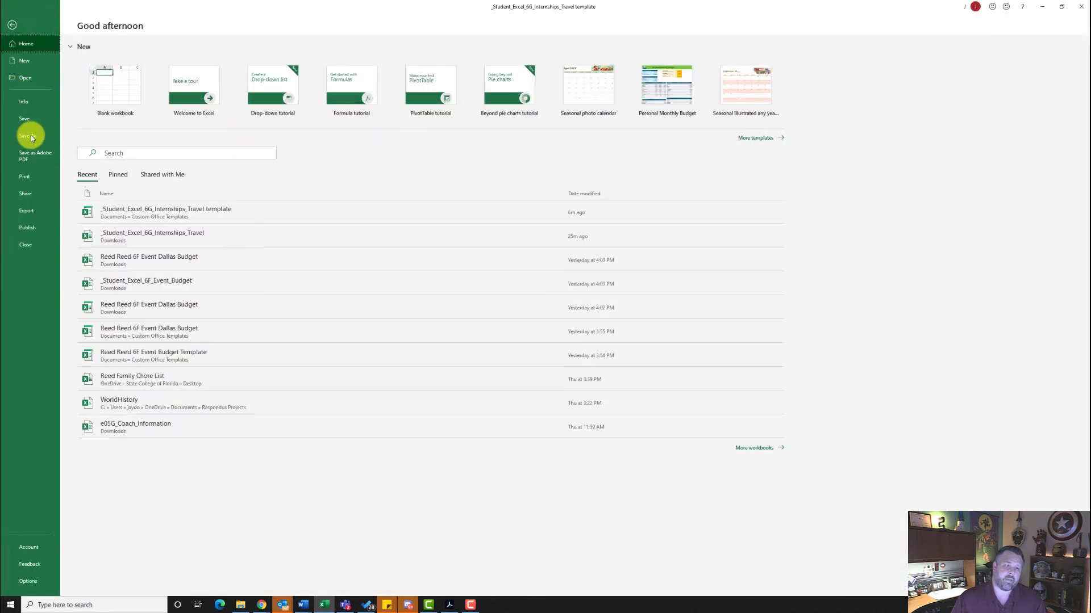
click(31, 135)
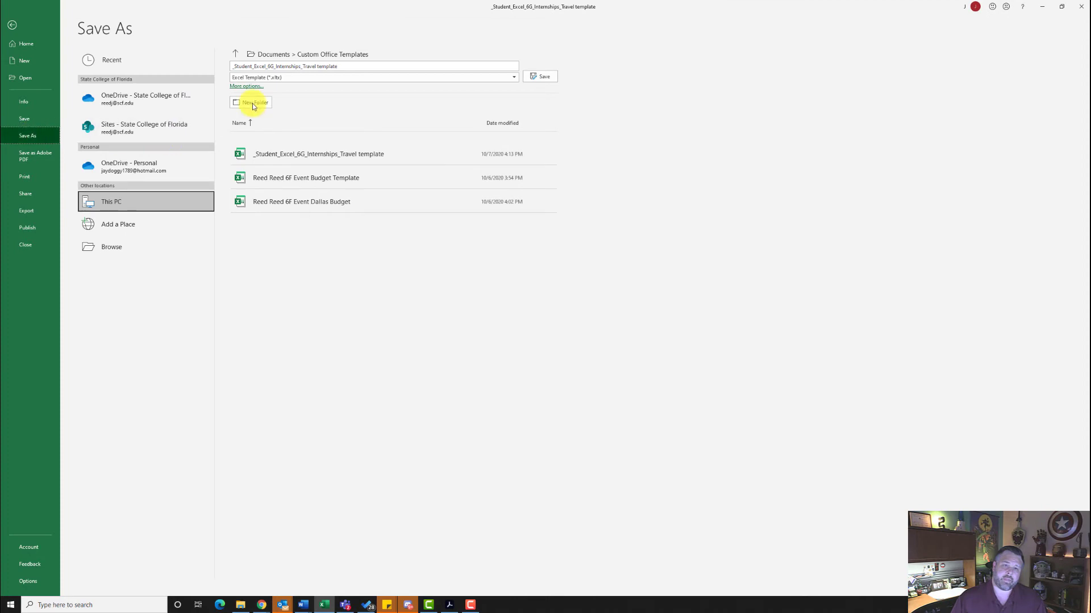
click(318, 77)
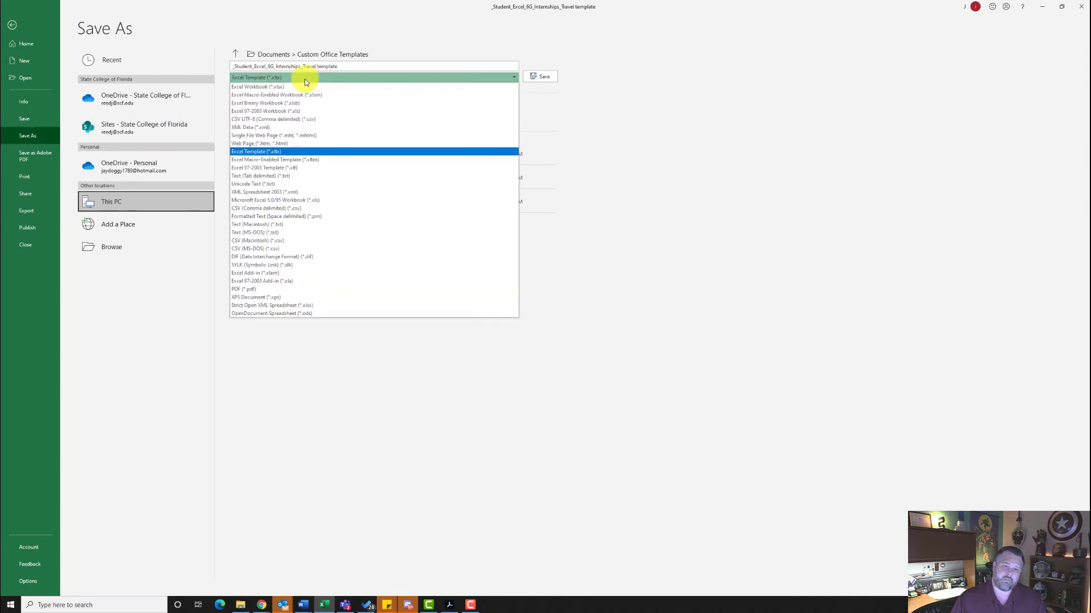
click(264, 152)
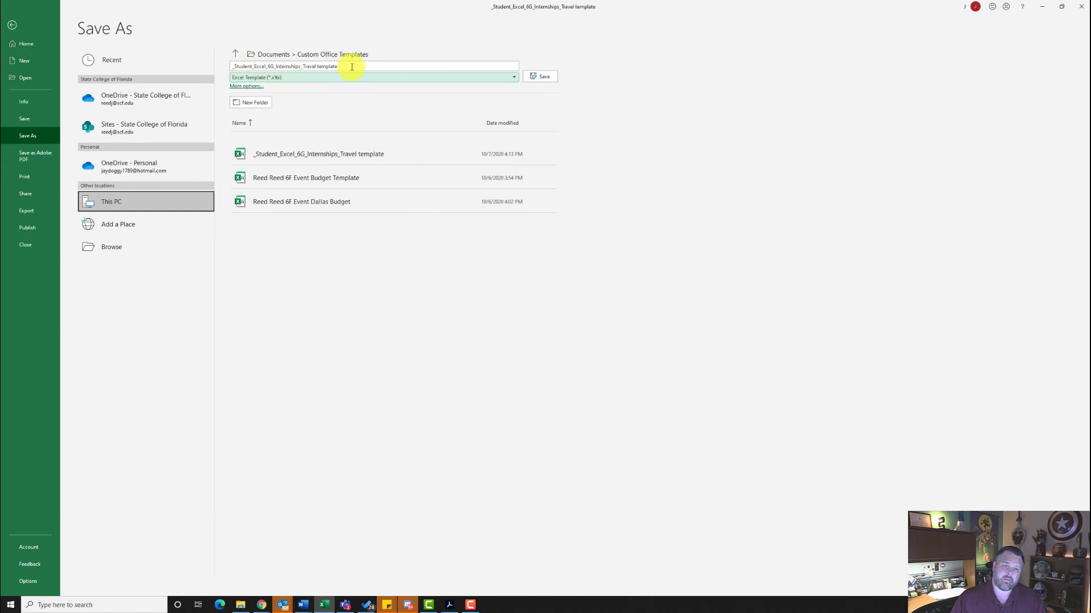
click(330, 67)
click(330, 67)
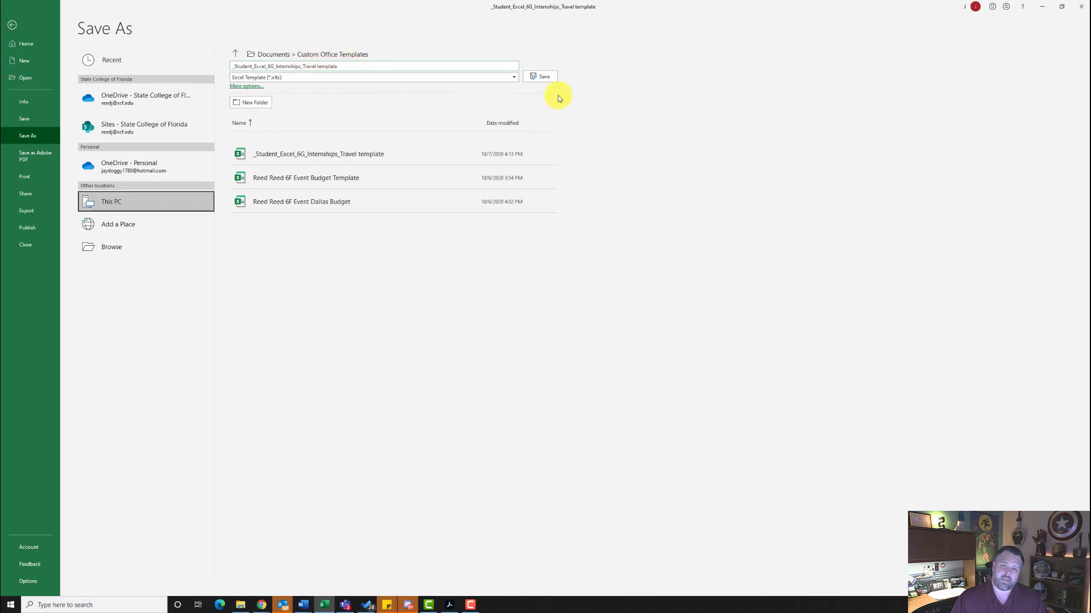
click(544, 79)
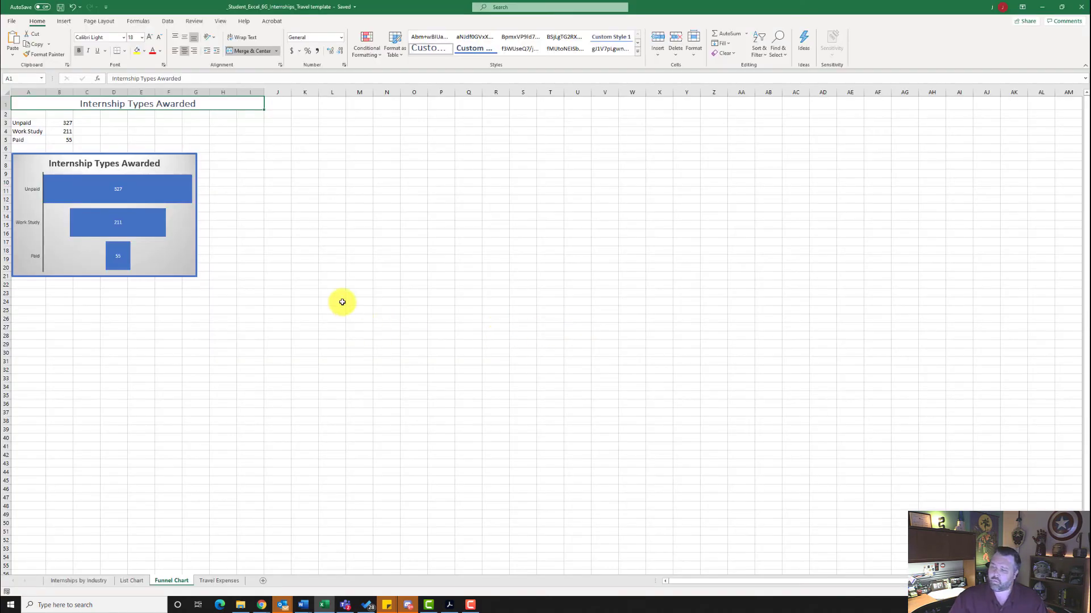
Step: On the Travel Expenses sheet, enter =SUM(H15:H21) in H22 for the Grand Total
click(219, 581)
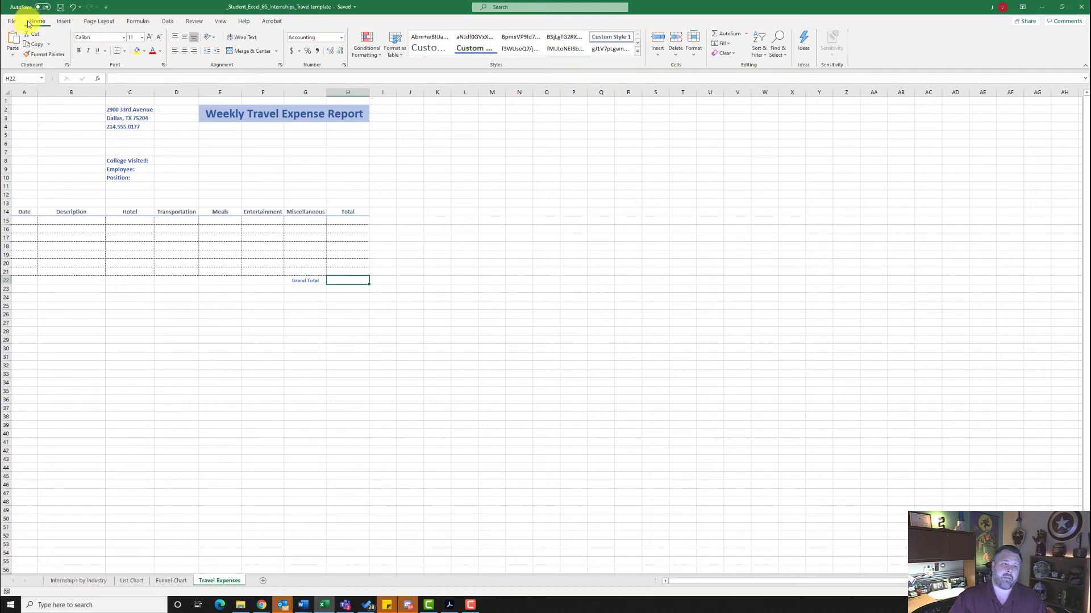
click(728, 37)
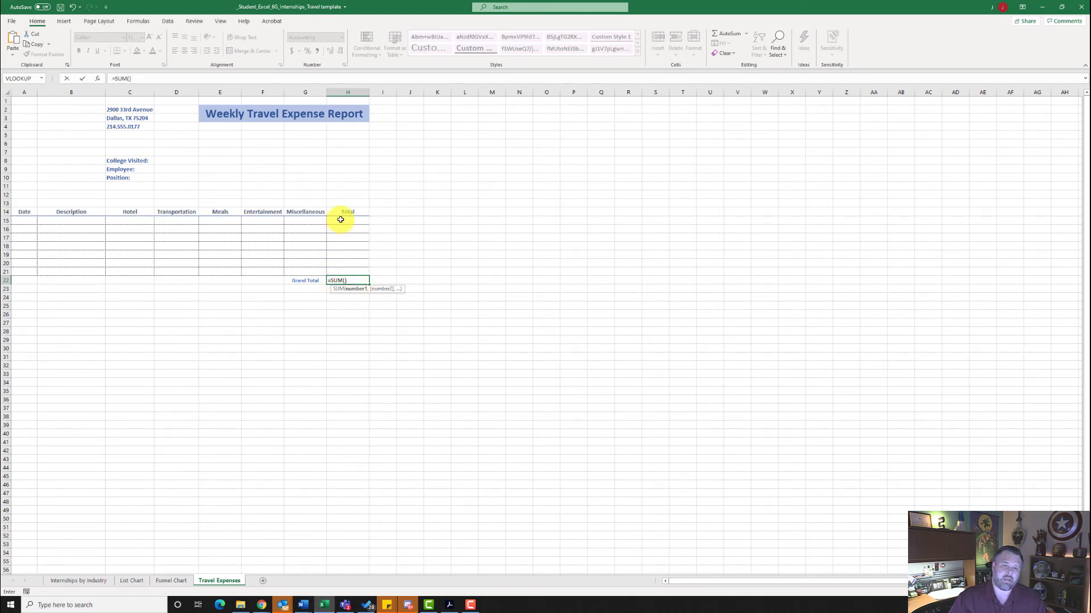
drag(340, 220, 343, 271)
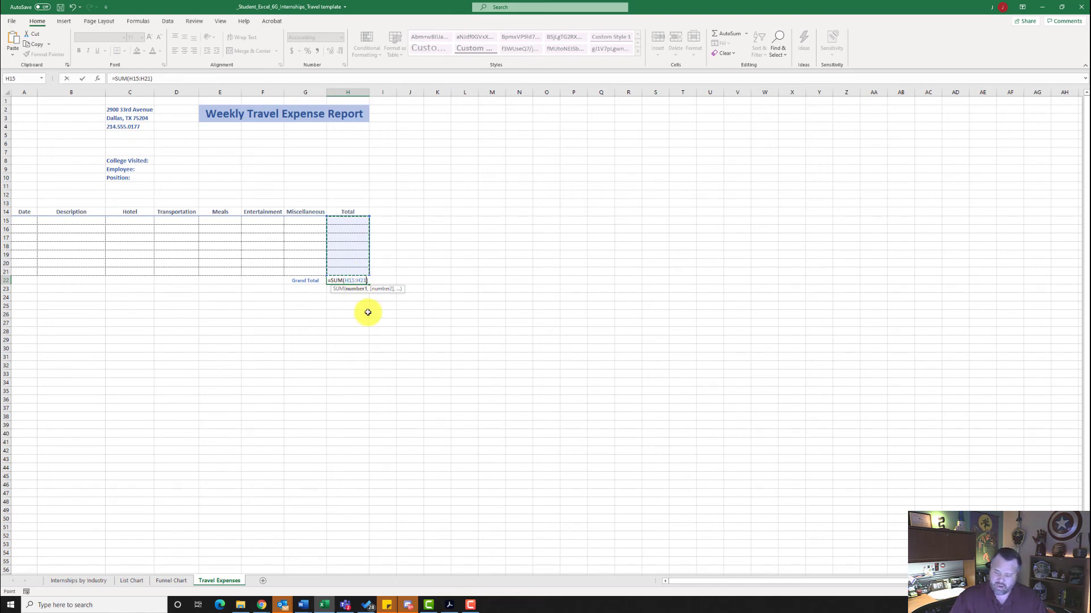
key(Return)
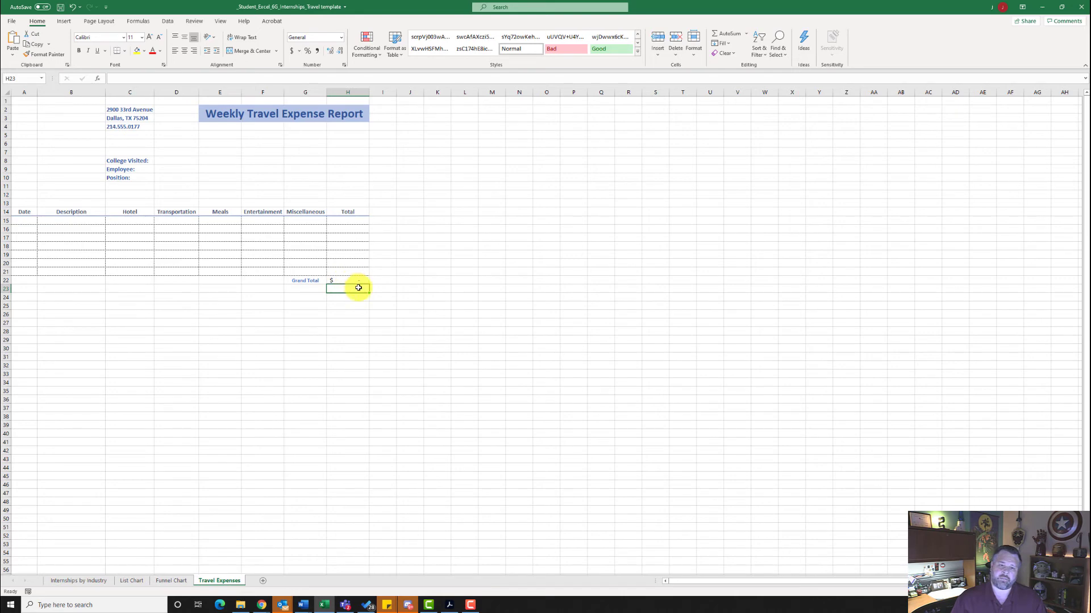
click(353, 281)
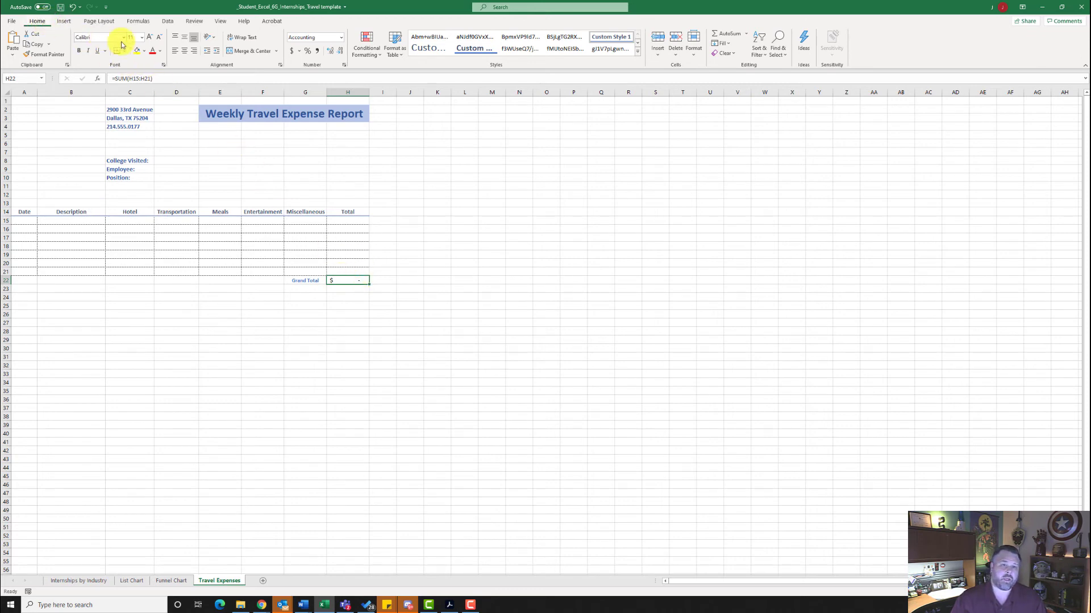
click(637, 54)
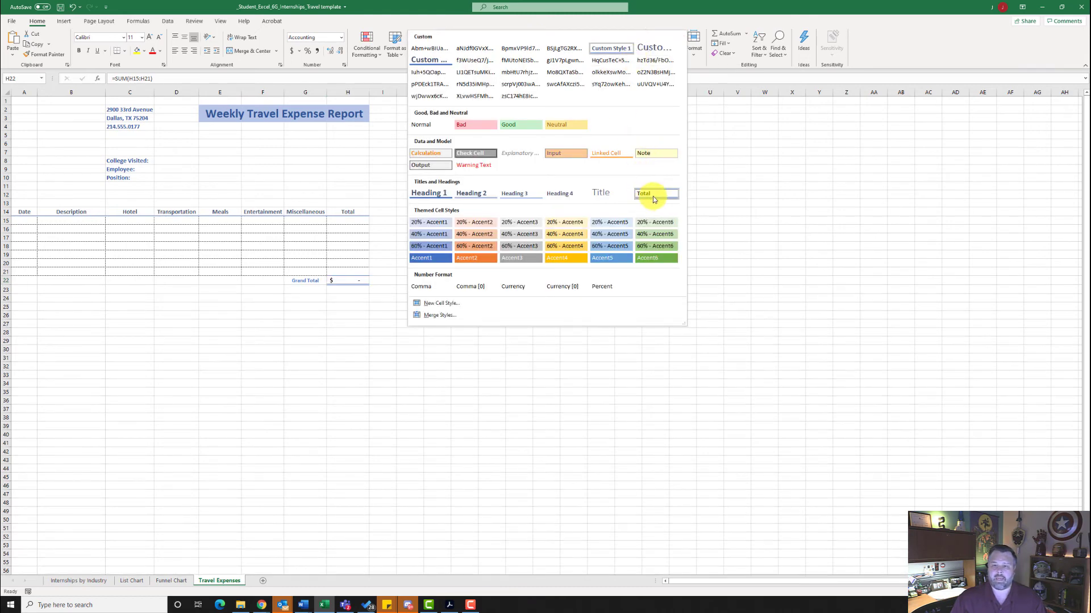
Step: Apply the Total cell style to H22, then select D8:D10 together with A15:G21
click(660, 197)
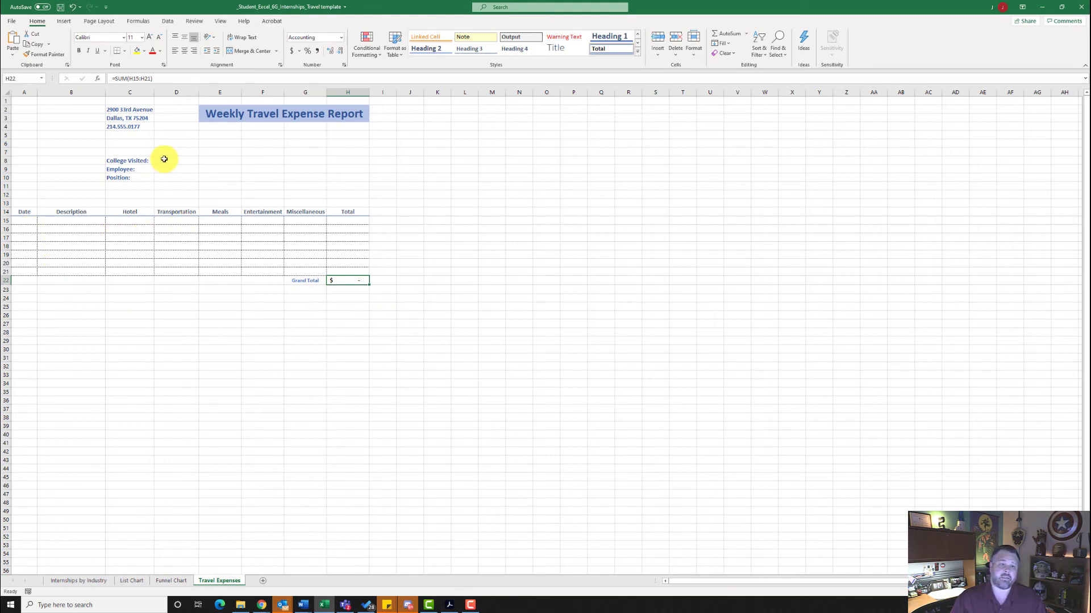
drag(164, 158, 164, 175)
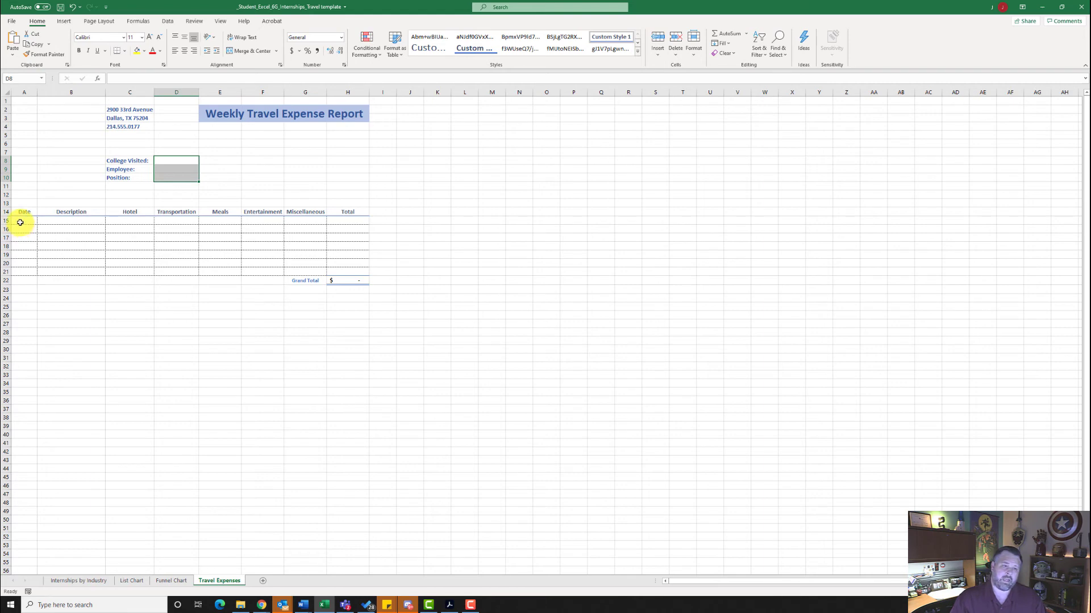
drag(20, 222, 306, 272)
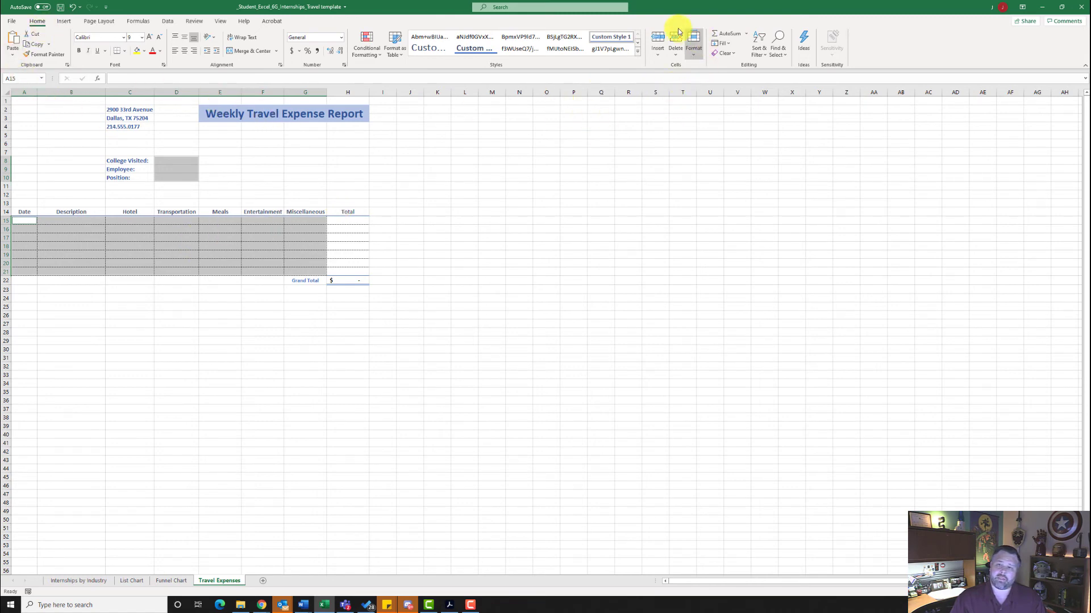
Step: Uncheck Locked in Format Cells Protection for the D8:D10 and A15:G21 entry cells
click(694, 50)
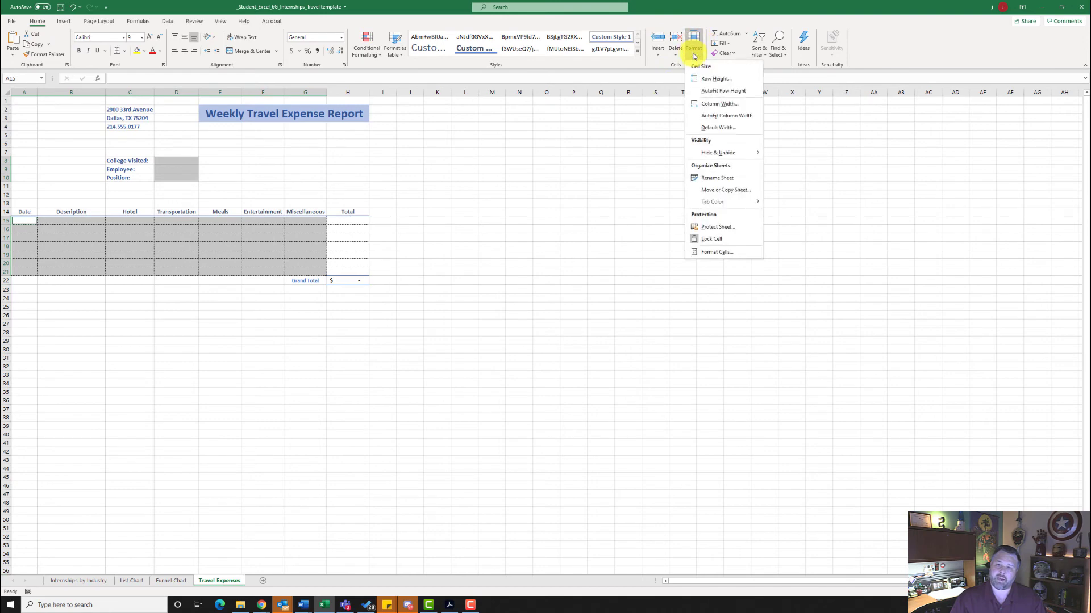
click(717, 253)
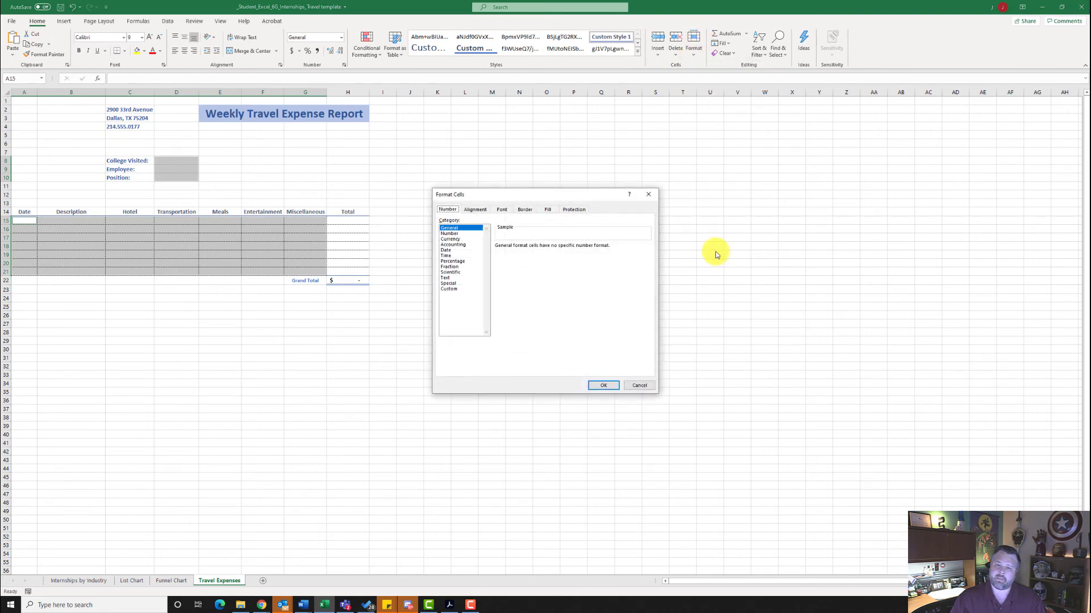
click(574, 210)
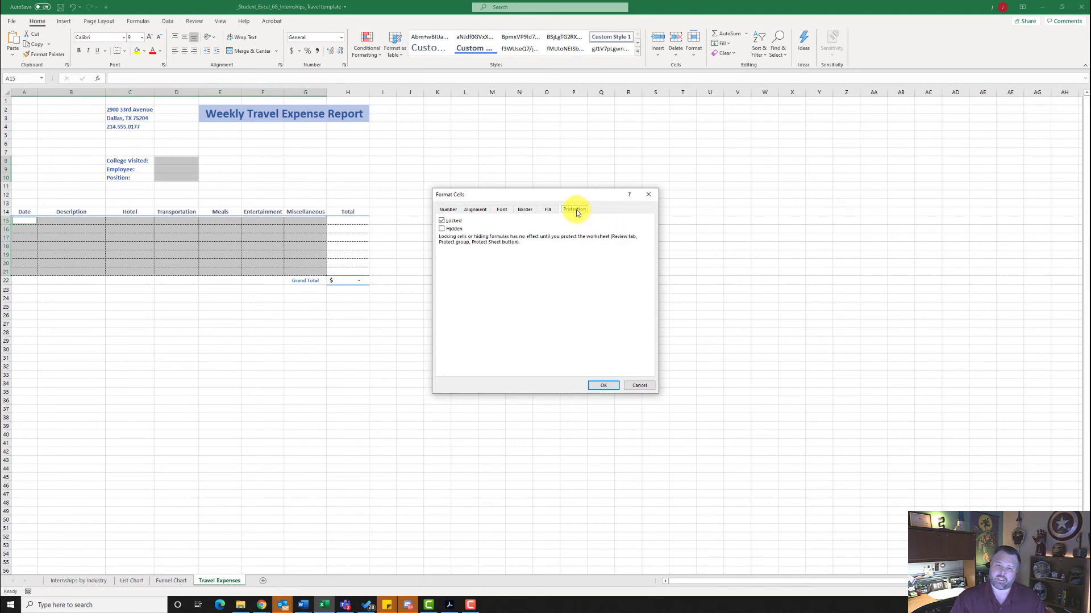
click(442, 221)
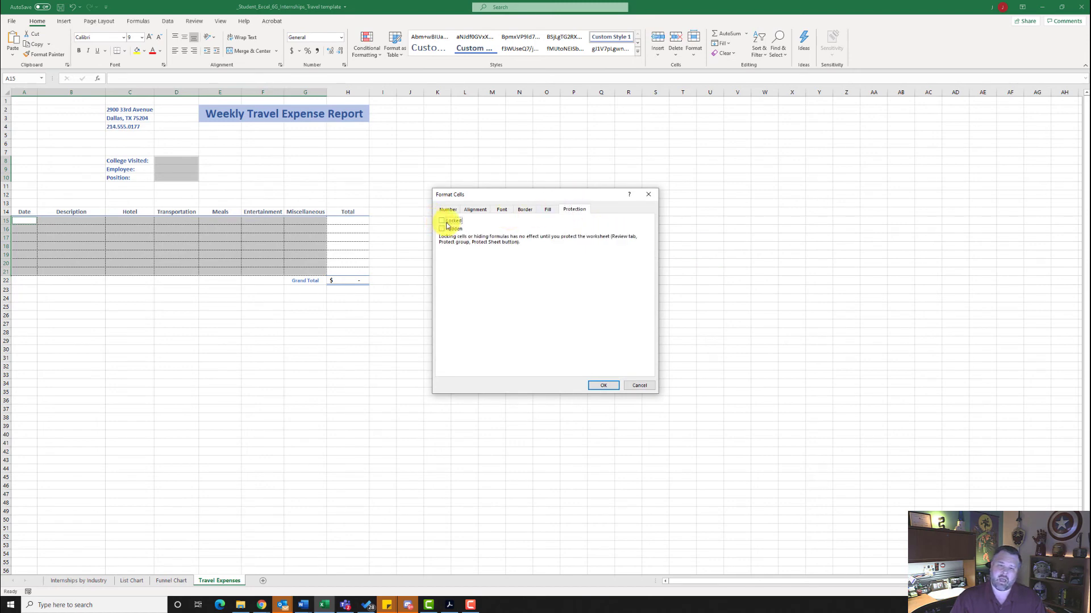
click(603, 385)
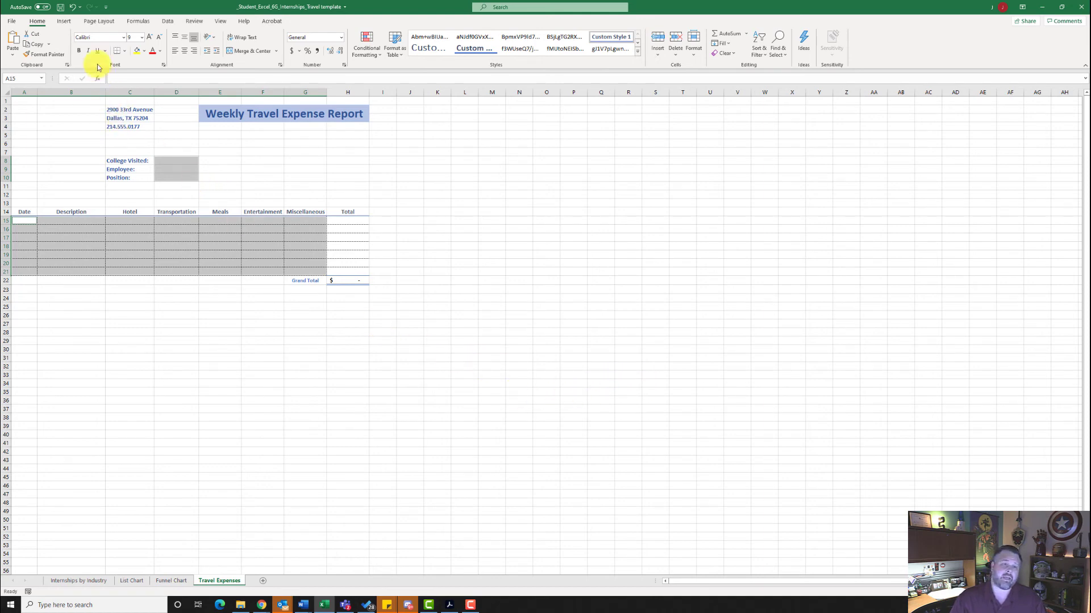
click(199, 24)
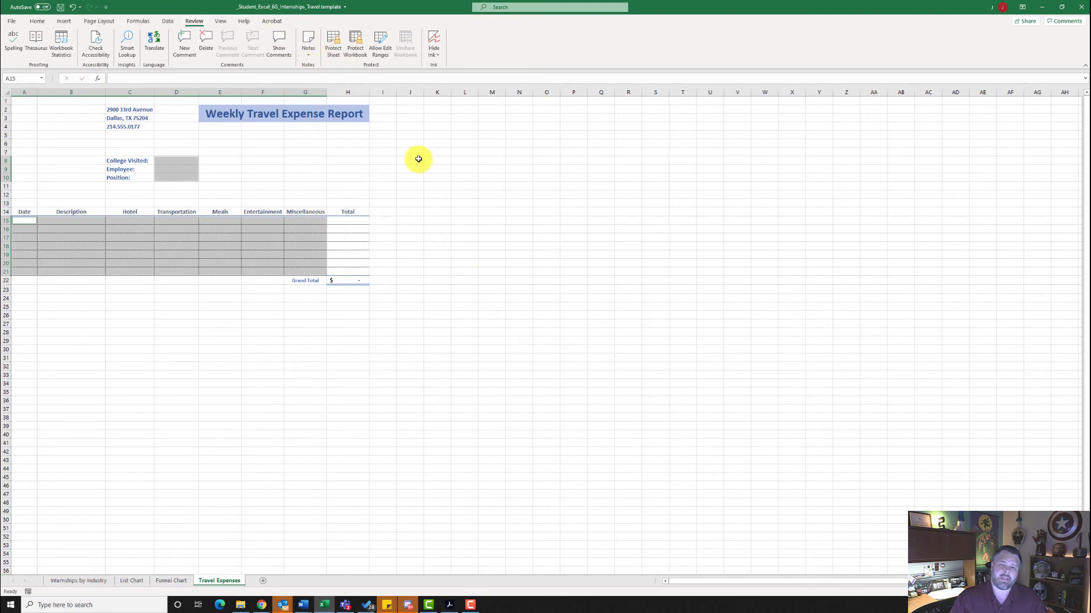
Step: Protect the Travel Expenses sheet with a password, confirming it a second time
click(341, 161)
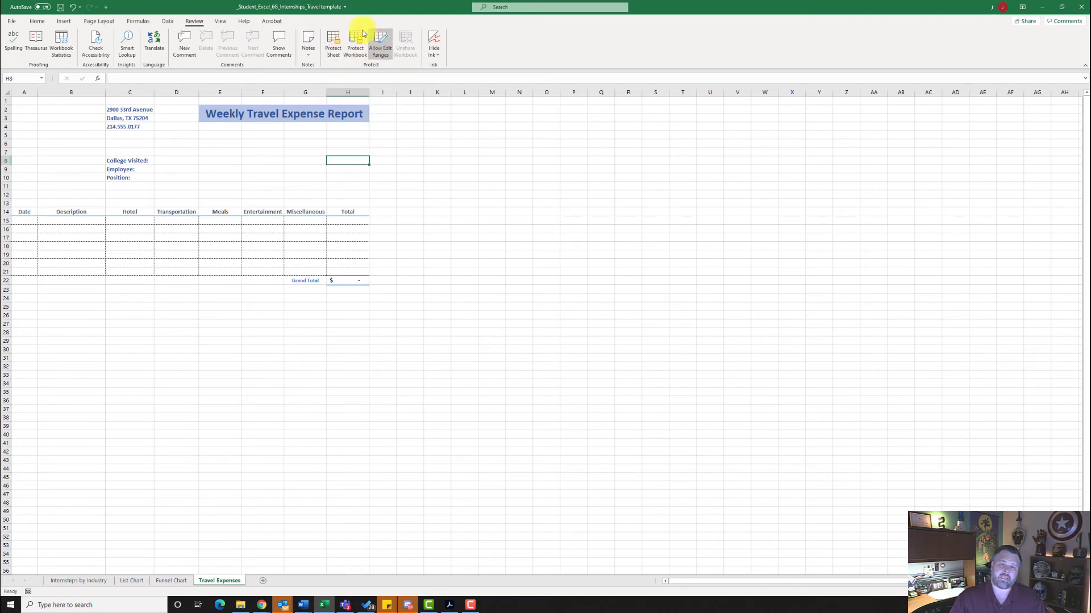
click(337, 51)
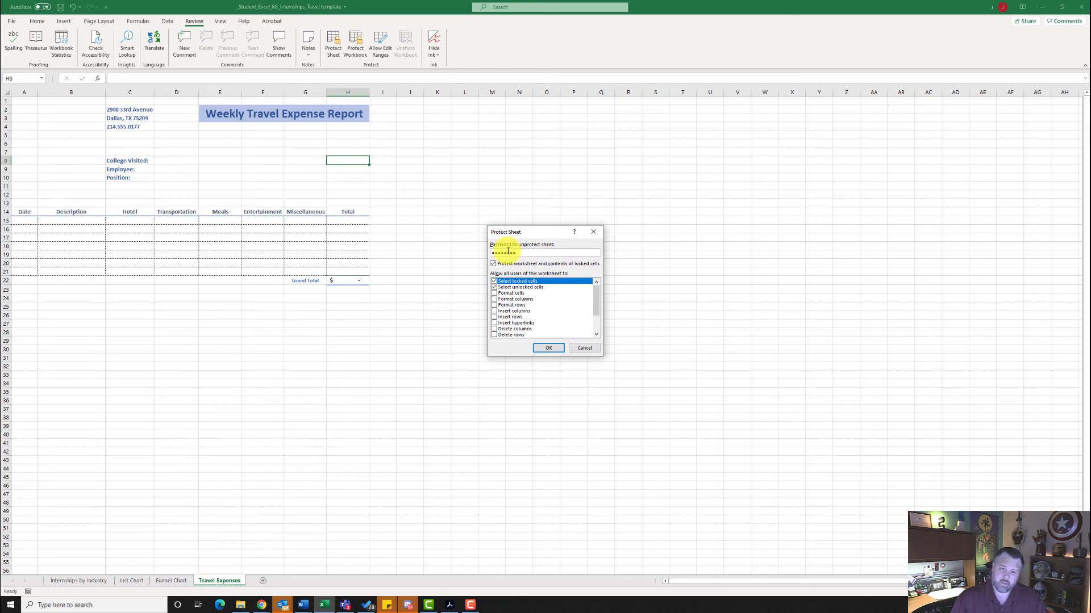
click(545, 348)
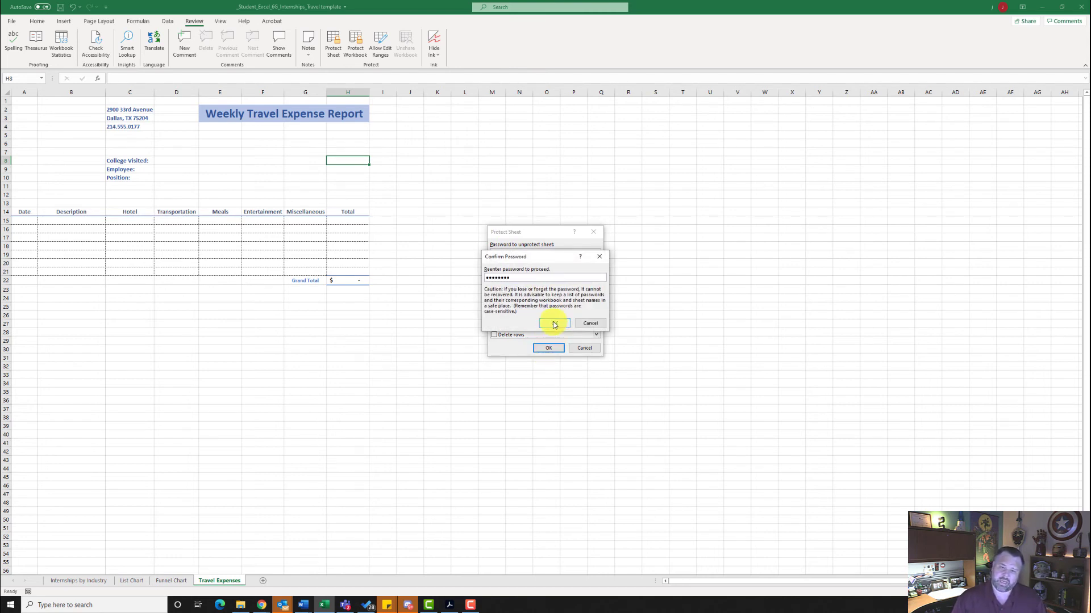
click(555, 324)
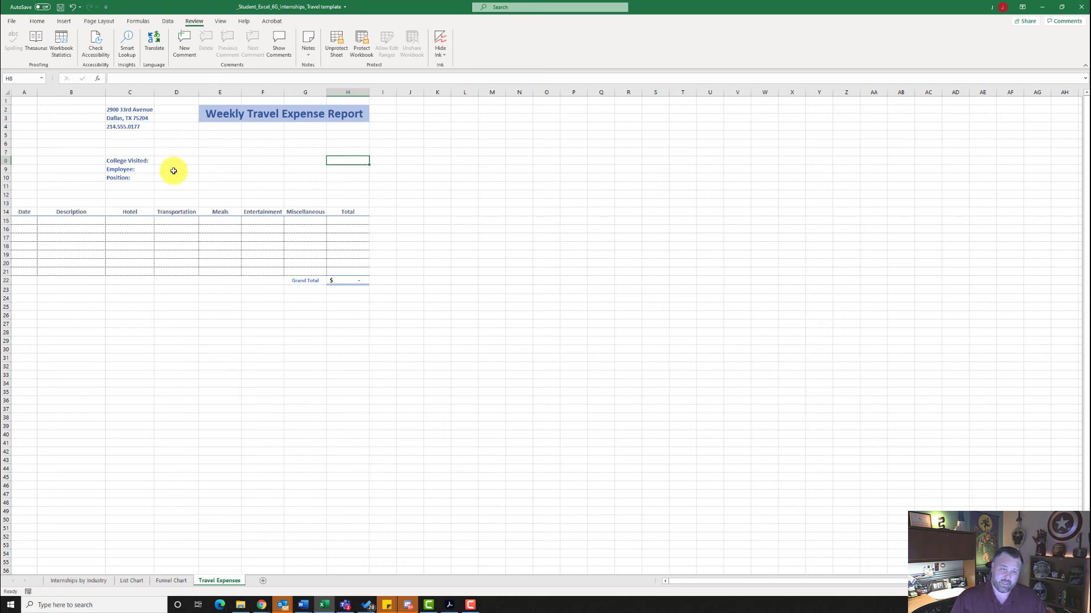
click(116, 166)
double_click(120, 169)
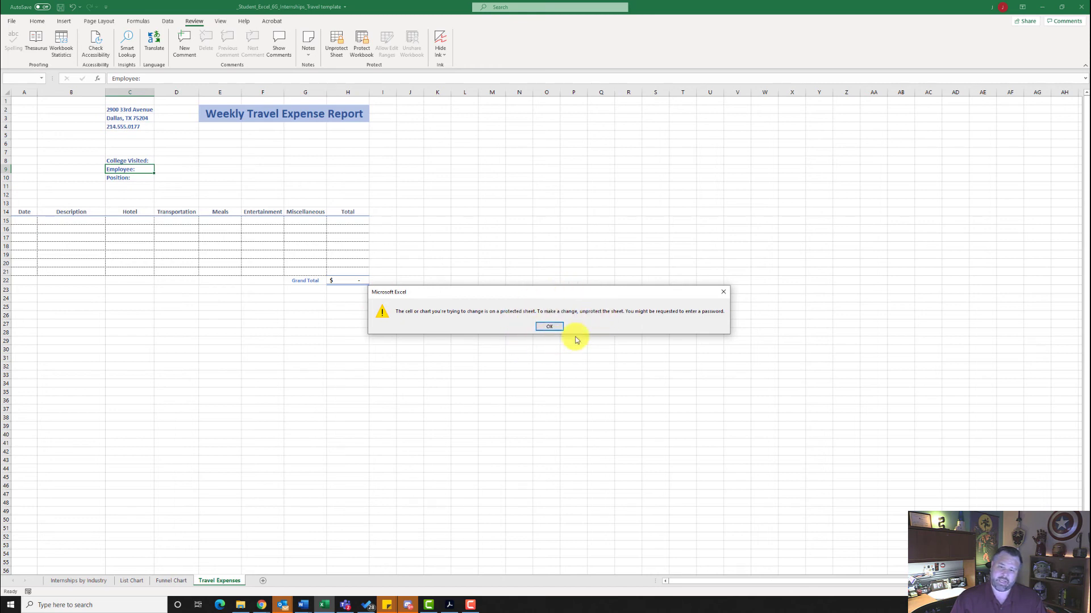
click(550, 327)
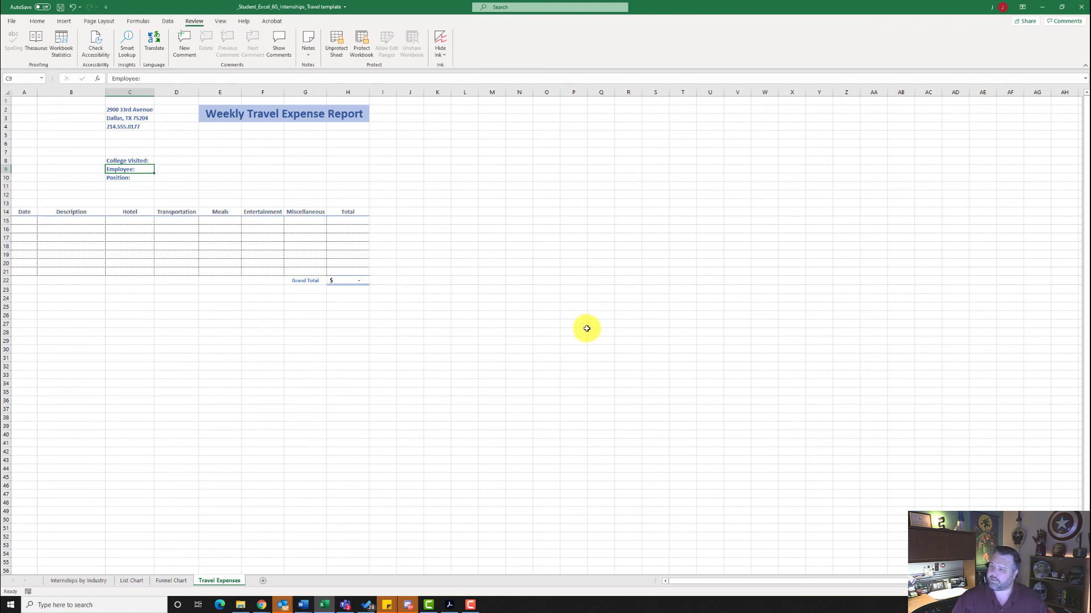
click(34, 102)
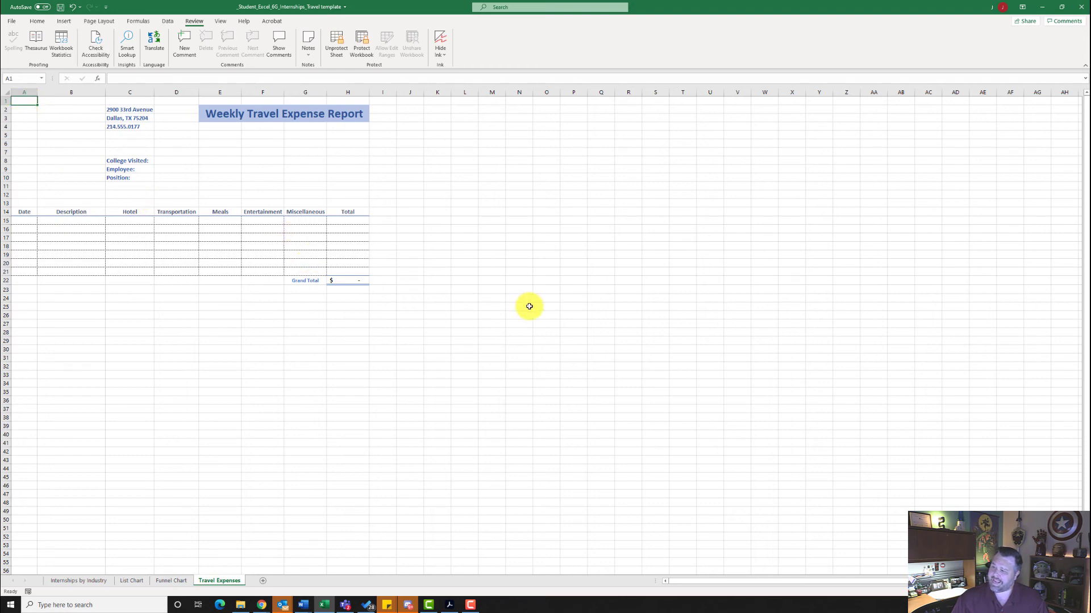
Step: Save as Excel Workbook (.xlsx) '_Student_Excel_6G_Internships_Travel' in Downloads, replacing the existing file
click(12, 21)
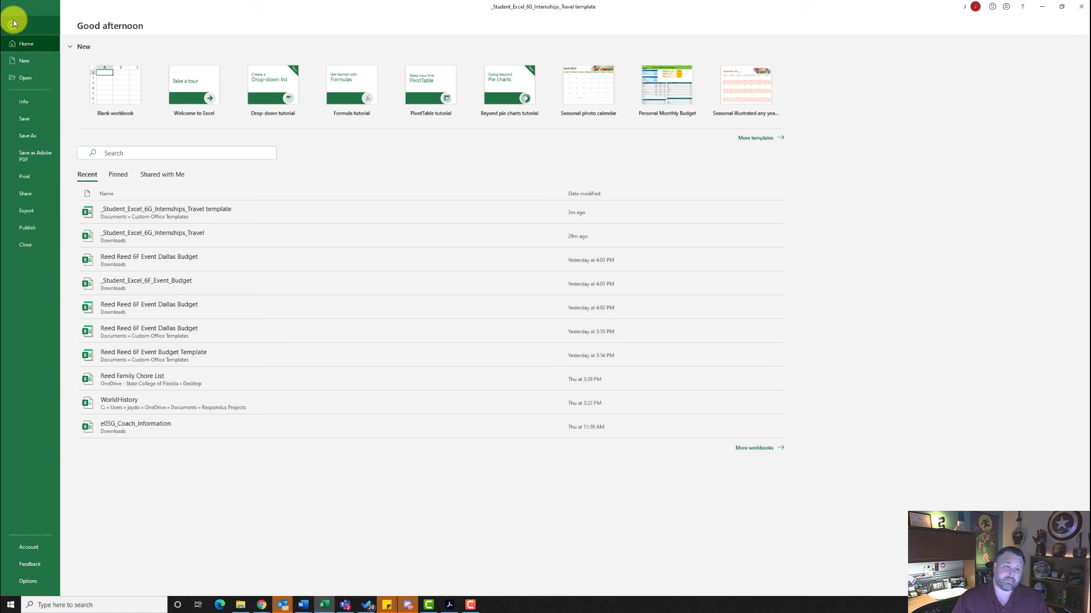
click(20, 135)
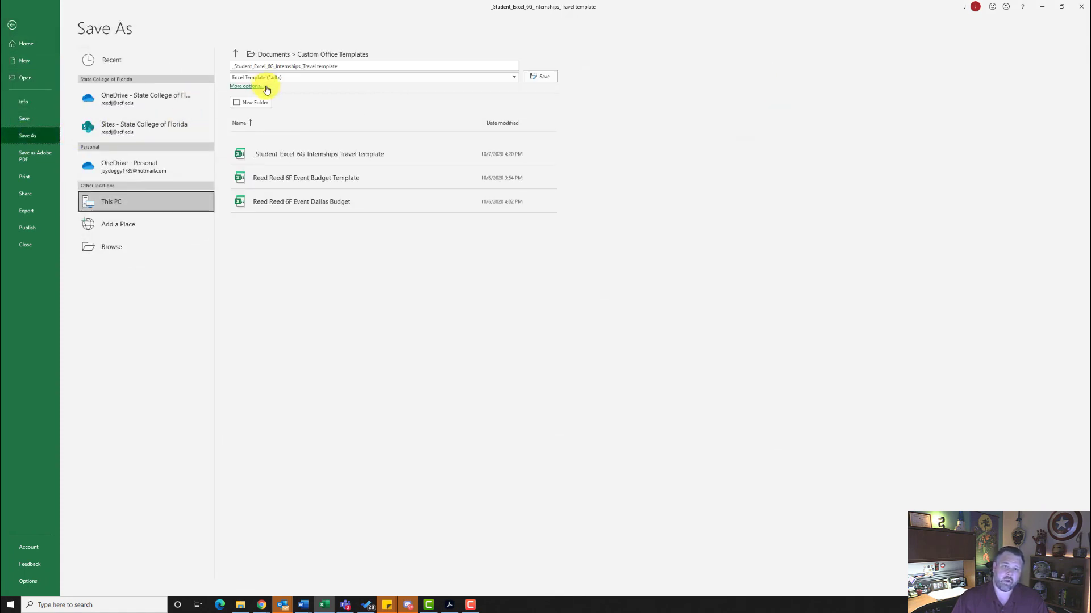
click(270, 78)
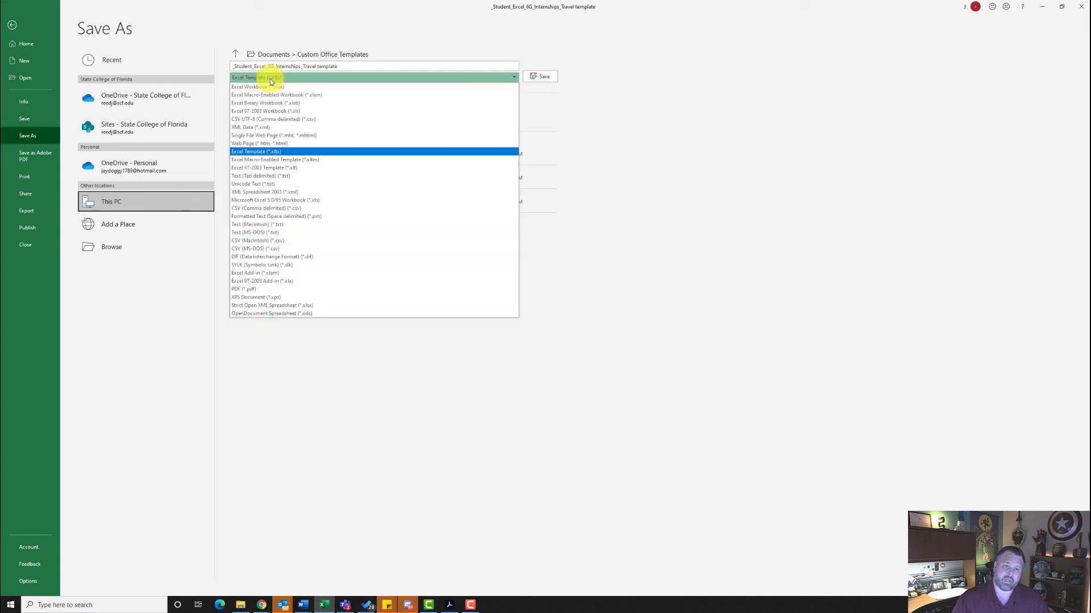
click(267, 86)
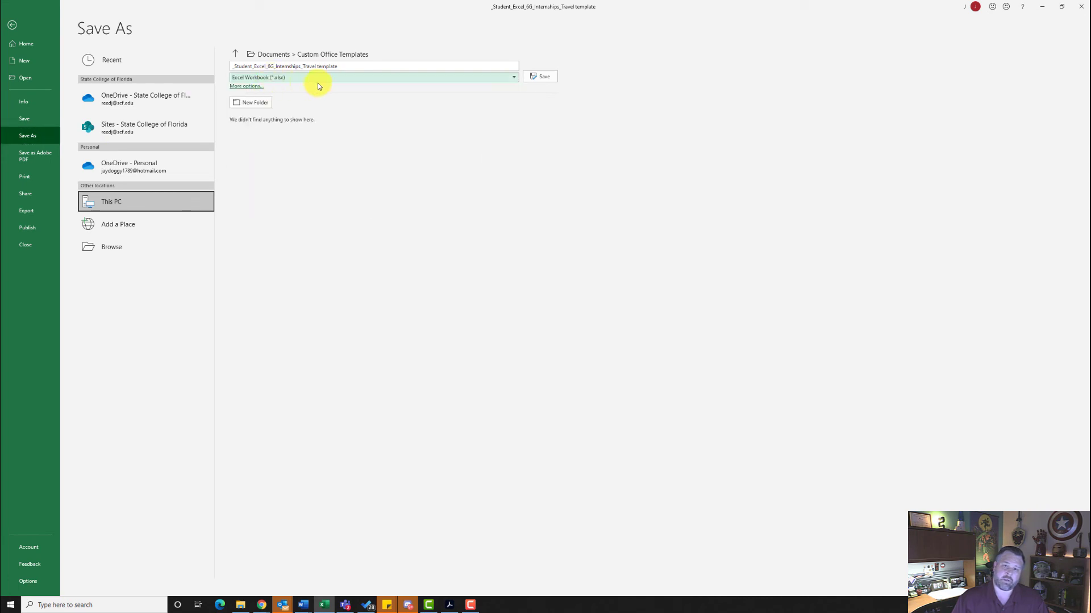
click(115, 248)
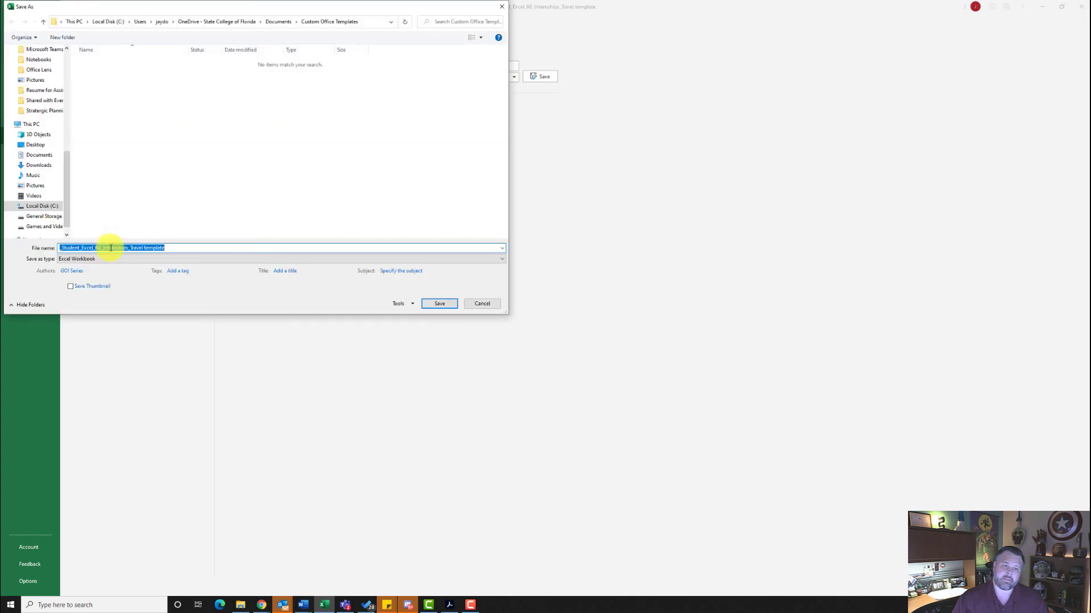
click(49, 168)
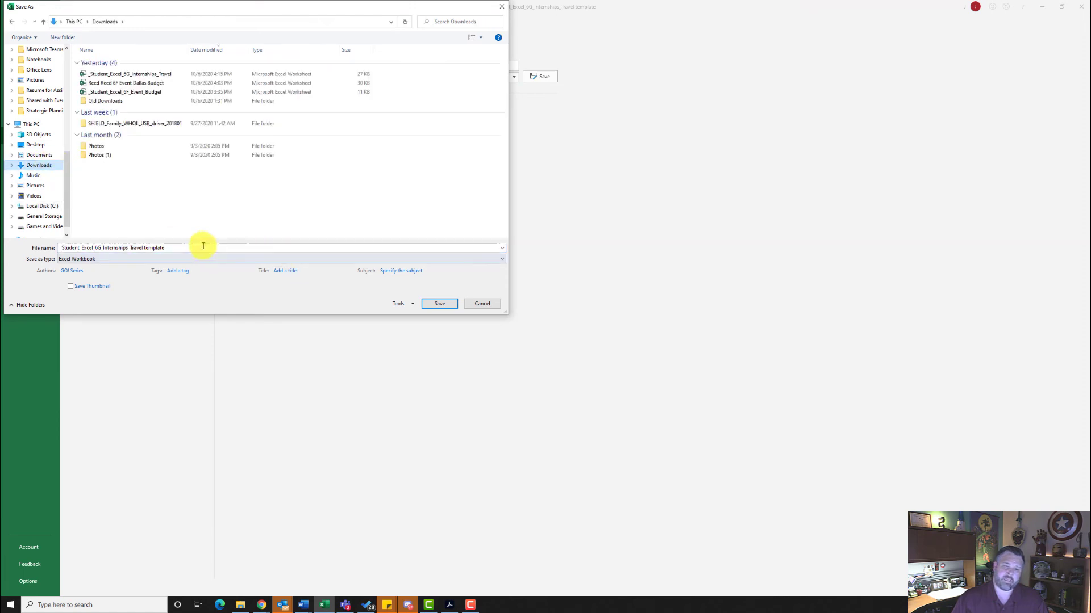
click(183, 248)
click(171, 249)
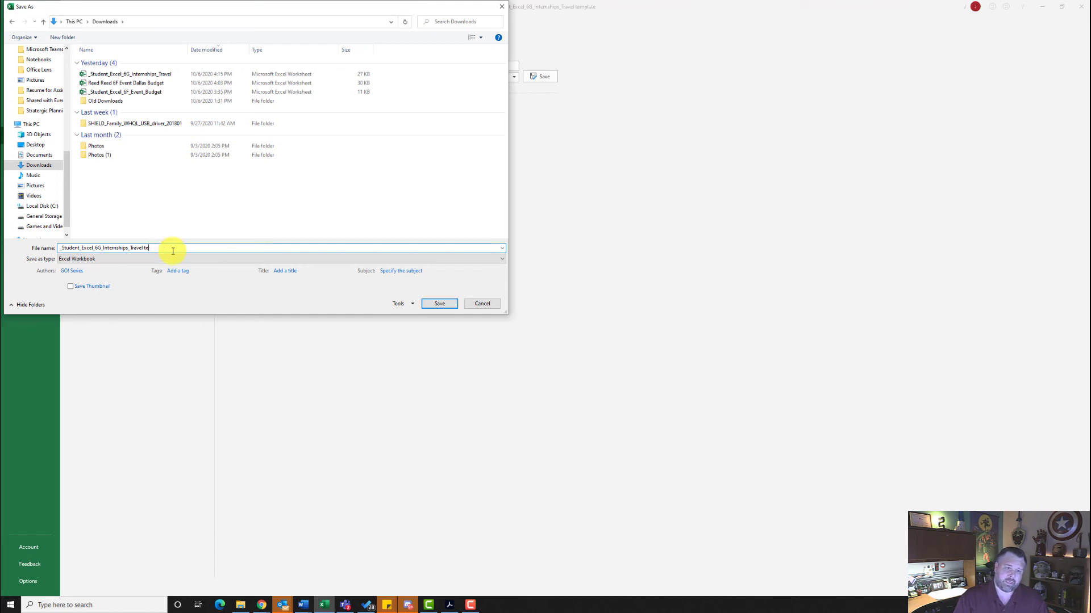
key(BackSpace)
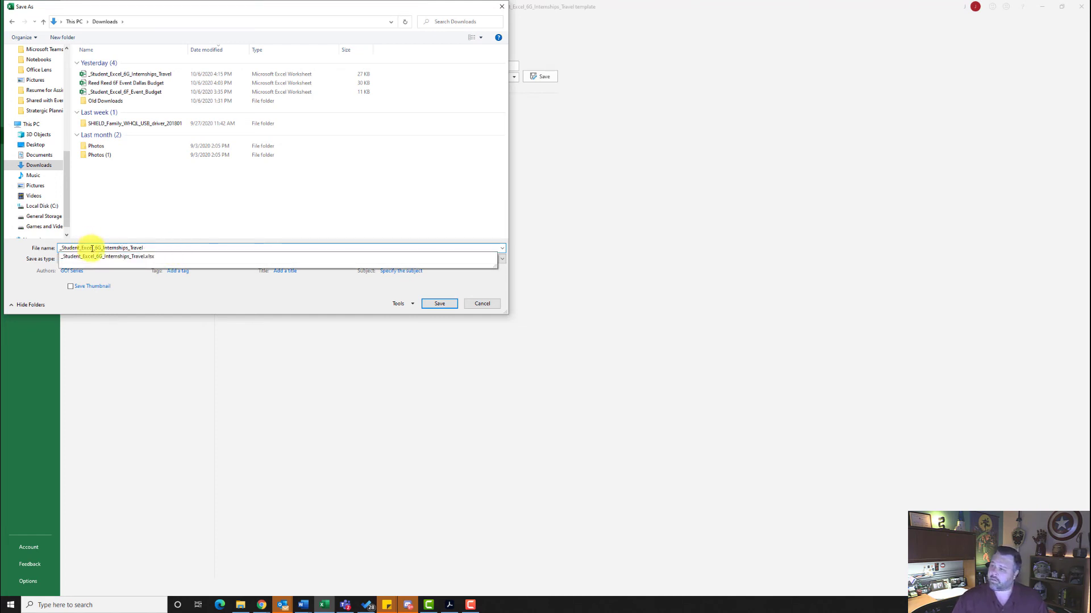
click(439, 304)
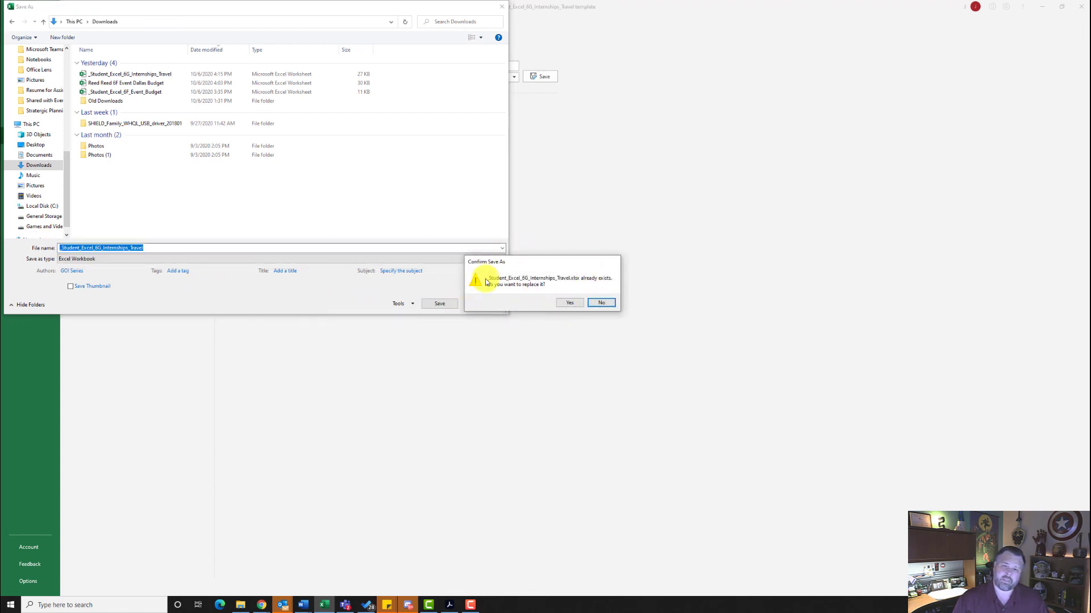
click(566, 305)
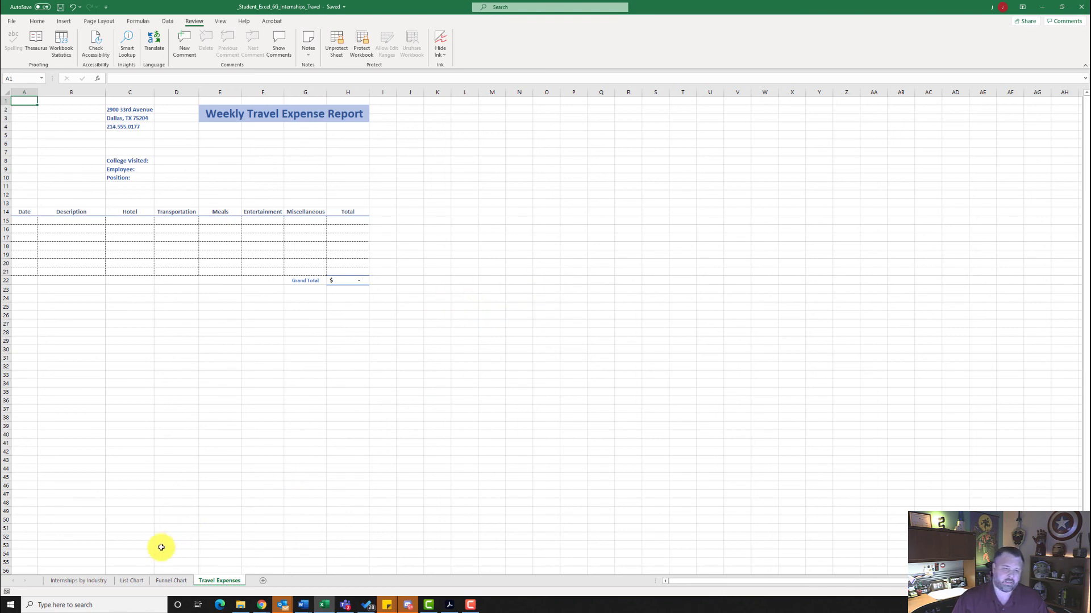
Step: Group all sheets and insert the file name in the left section of a custom footer
right_click(206, 583)
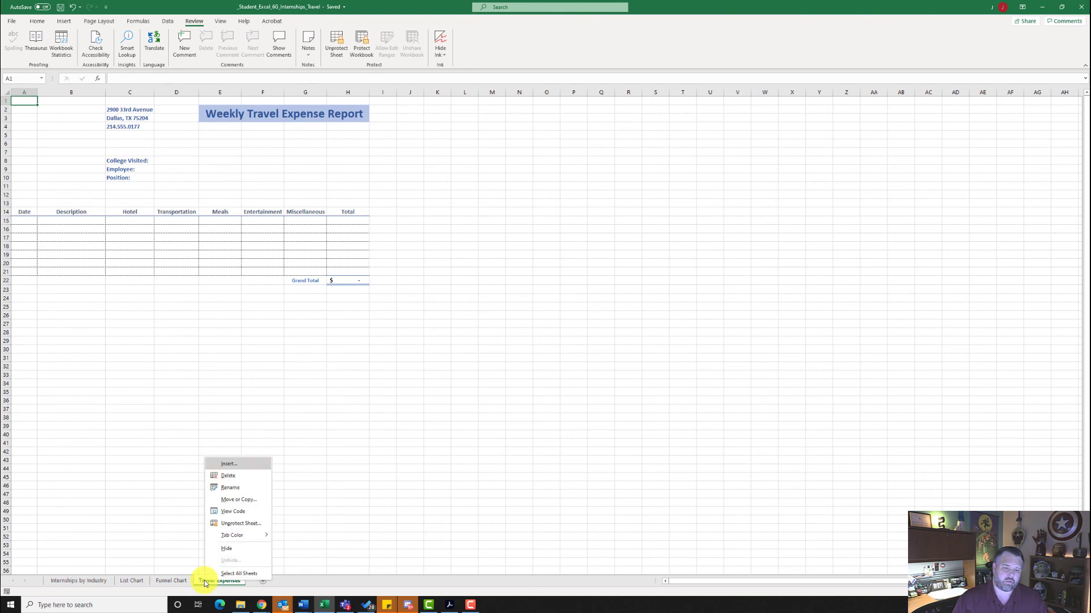
click(242, 575)
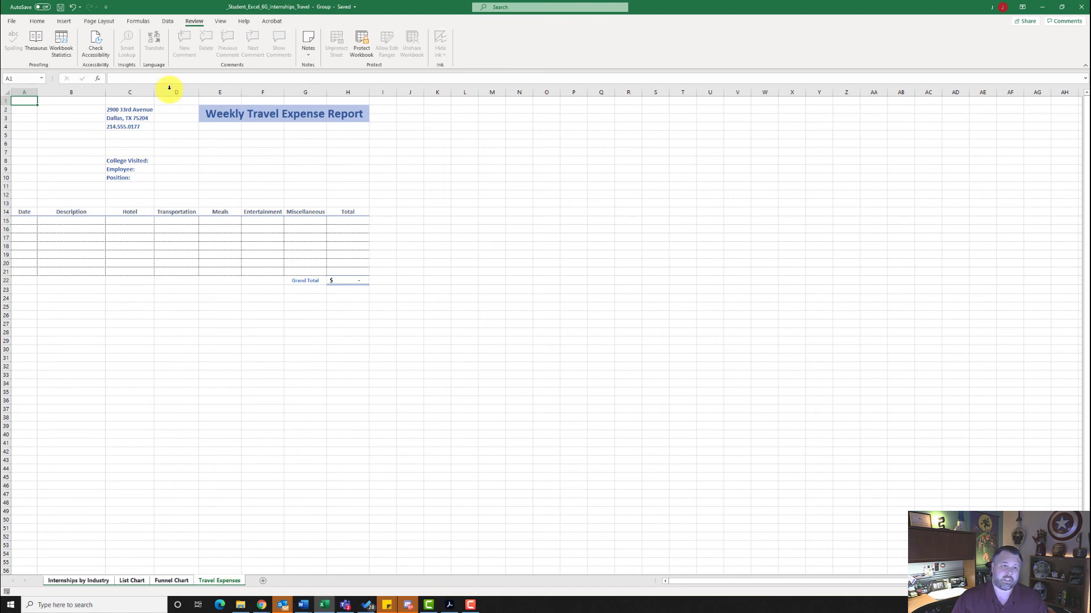
click(99, 23)
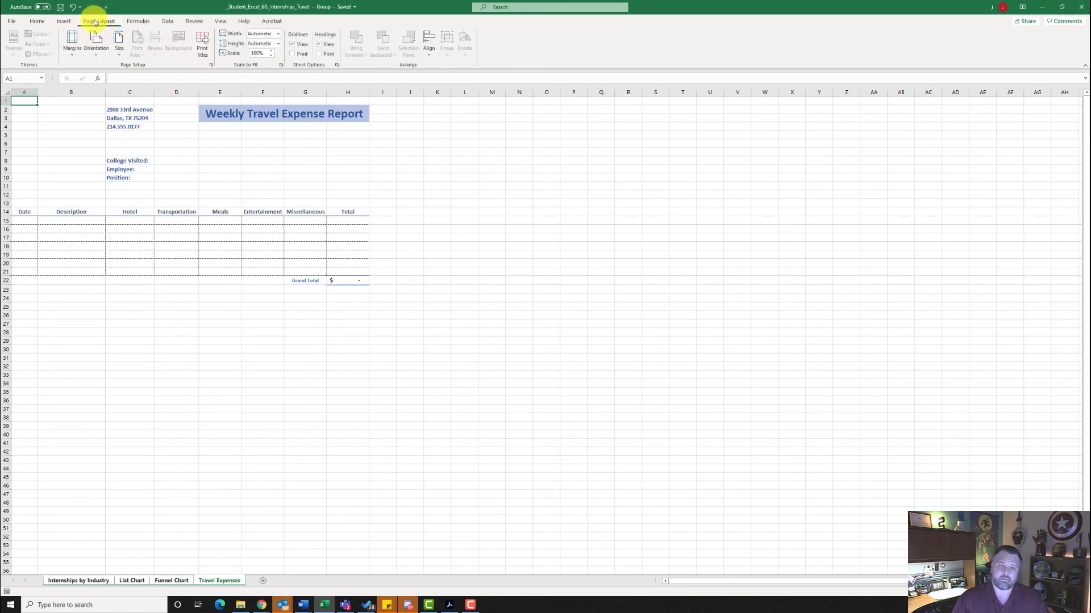
click(210, 66)
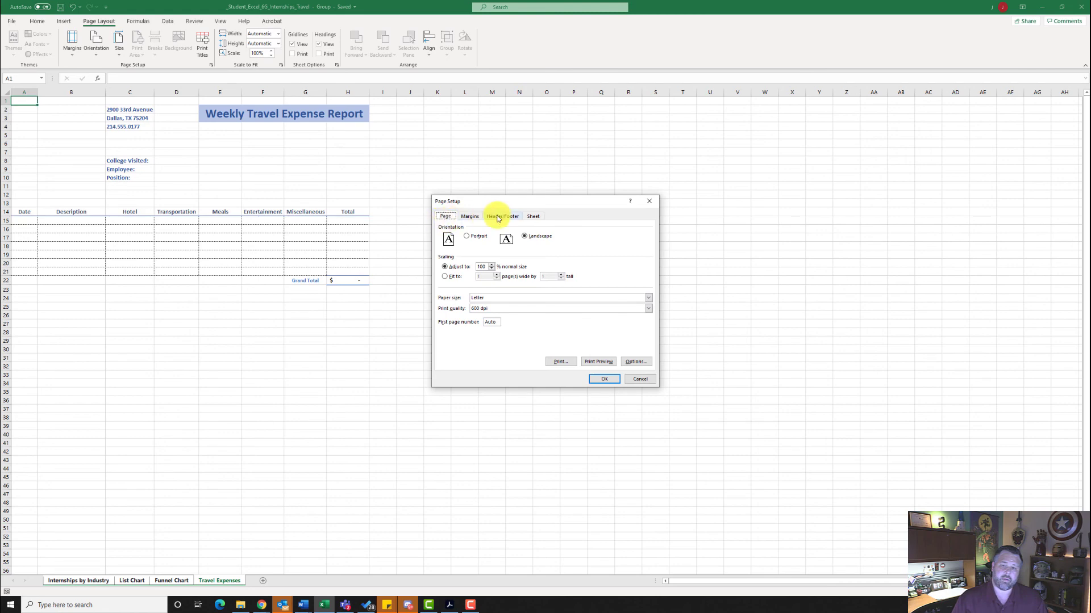
click(502, 216)
click(574, 272)
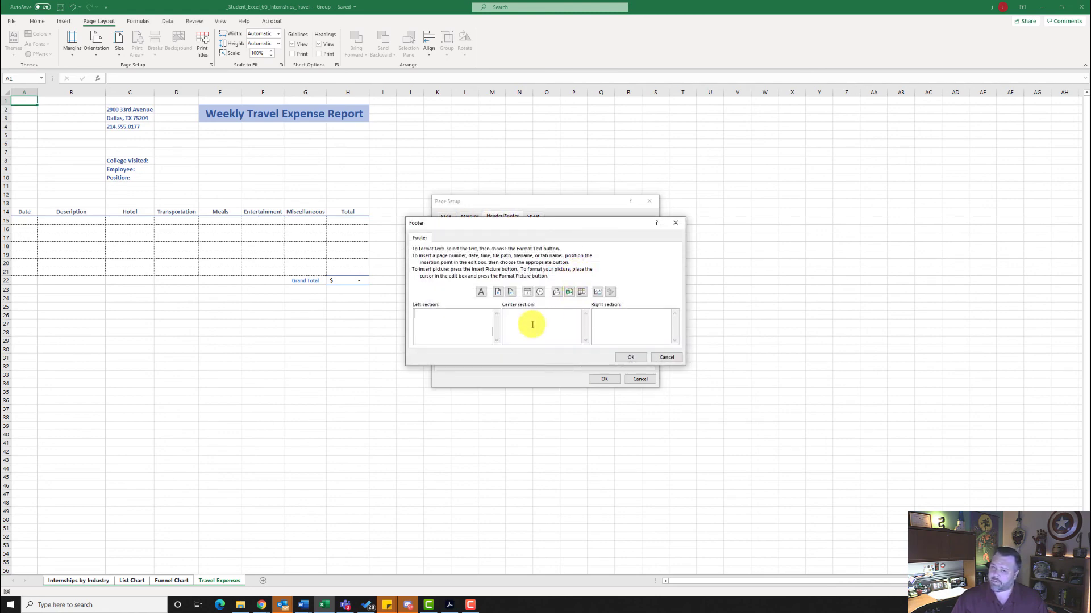
click(451, 324)
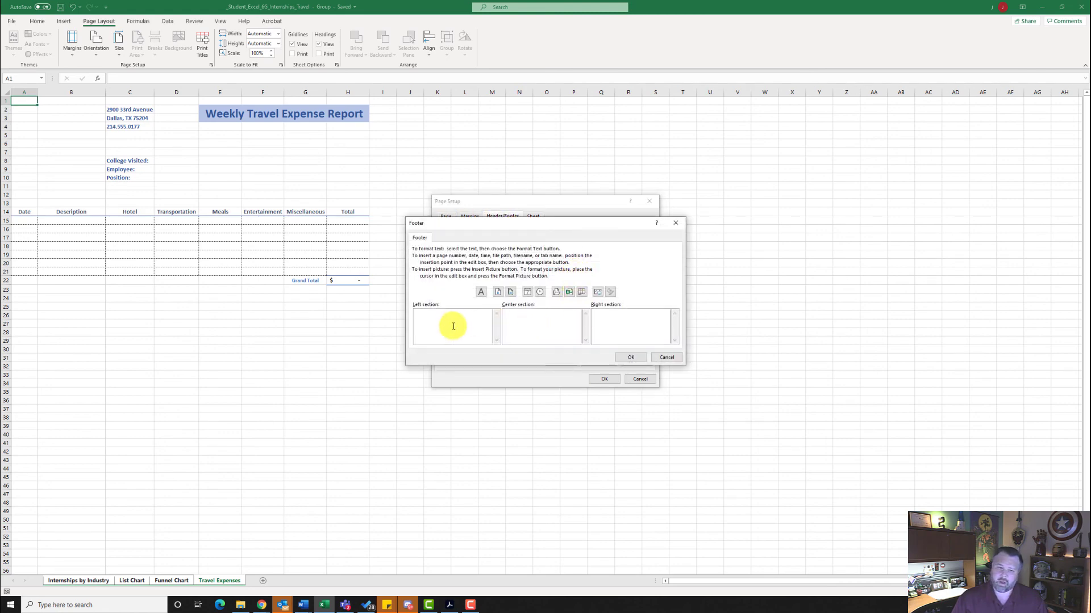
click(568, 292)
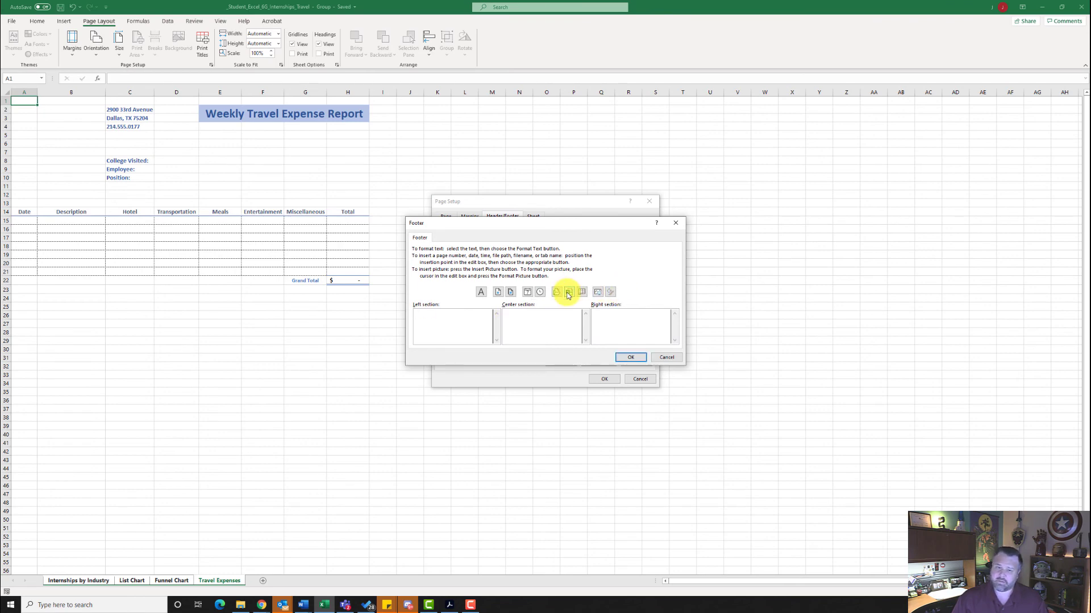
click(635, 357)
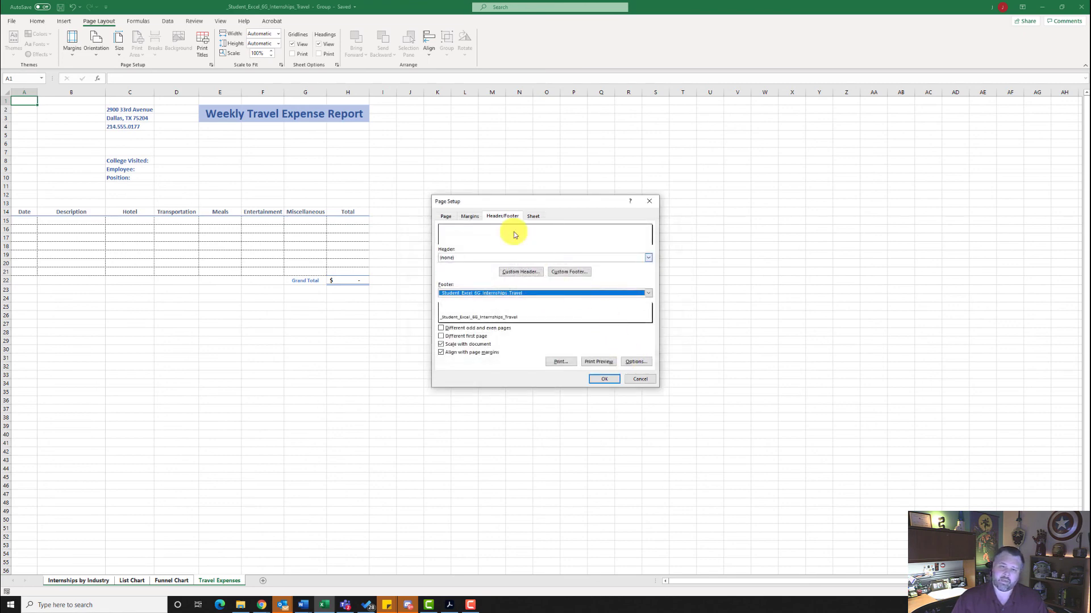
Step: Center the pages horizontally in Page Setup margins and apply the settings
click(468, 217)
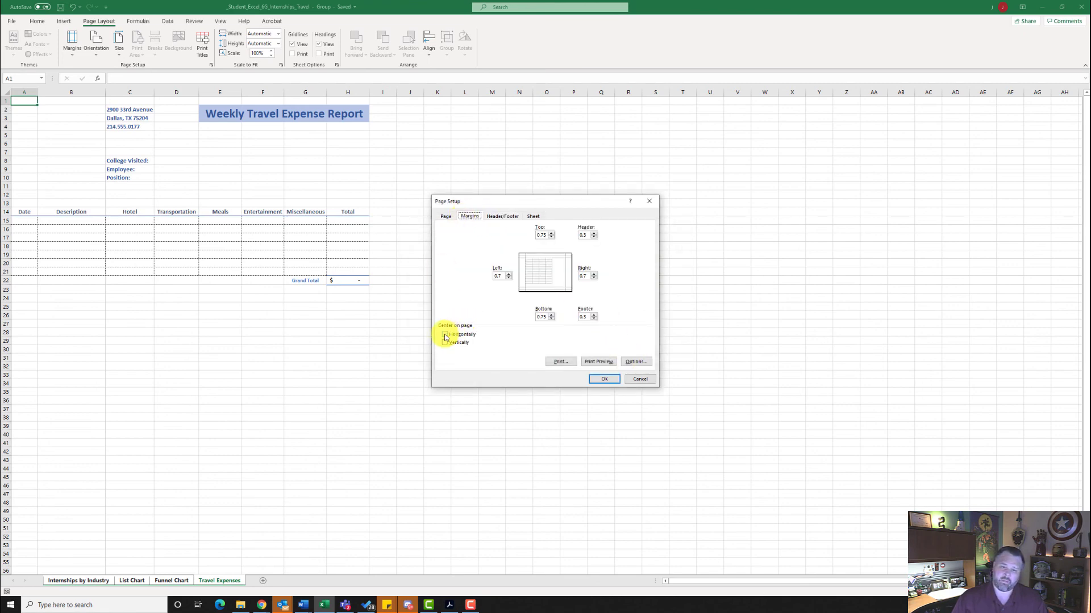
click(446, 334)
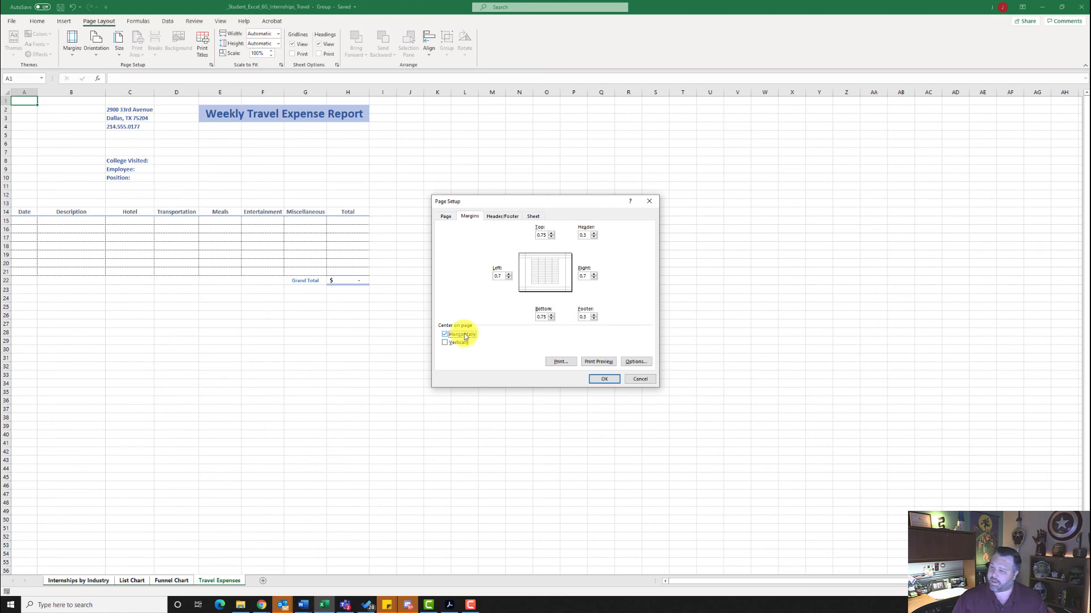
click(604, 380)
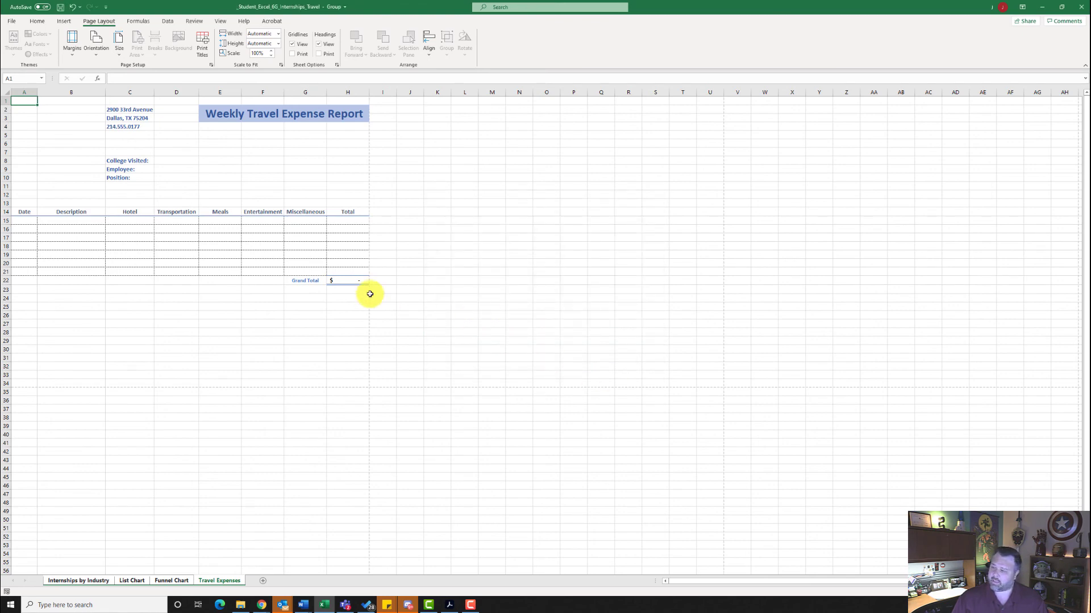
Step: In File > Info, show all document properties and commit the travel template tags
click(13, 21)
click(26, 101)
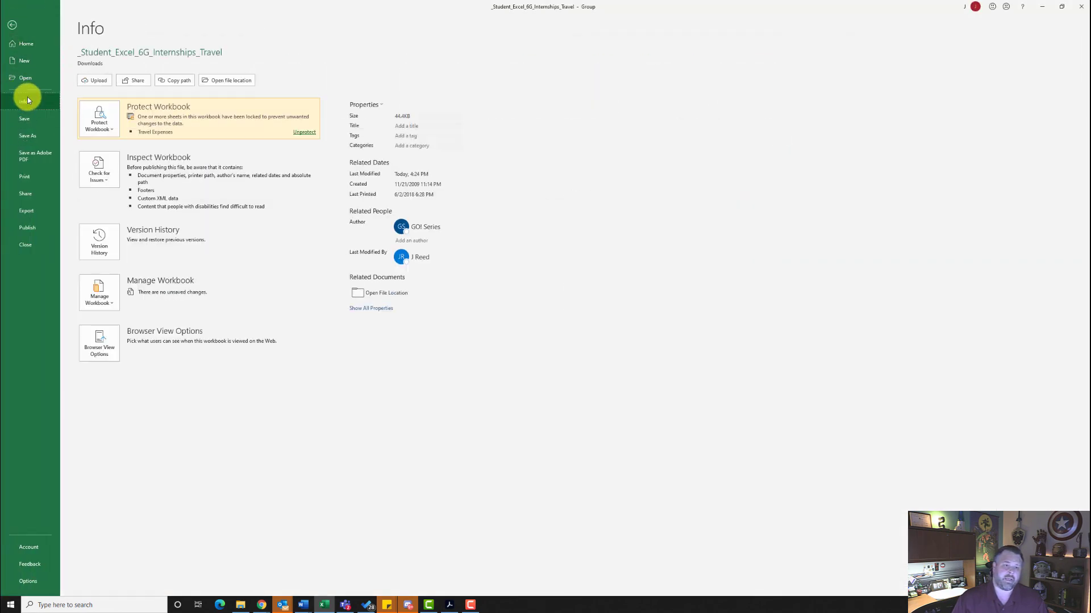
click(378, 311)
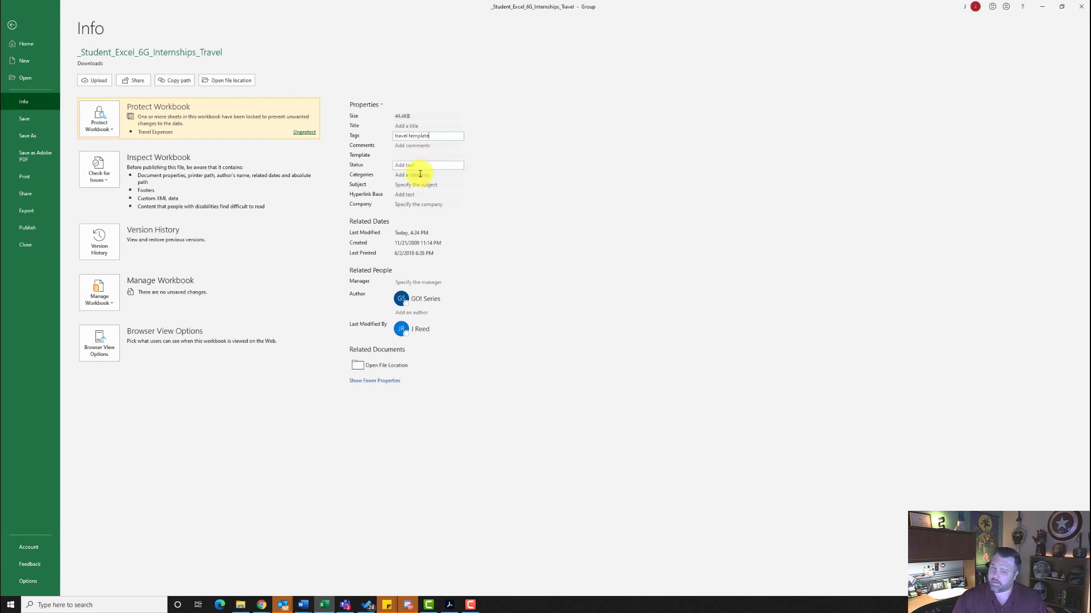
click(406, 187)
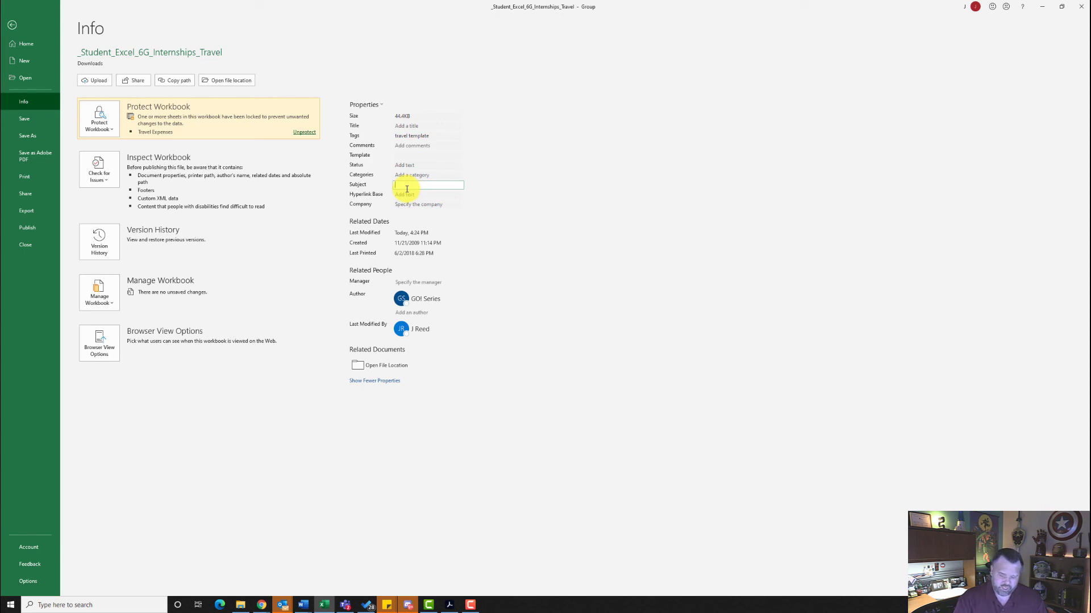
Step: Replace the GO! Series author with the student's own name and save the workbook
right_click(415, 300)
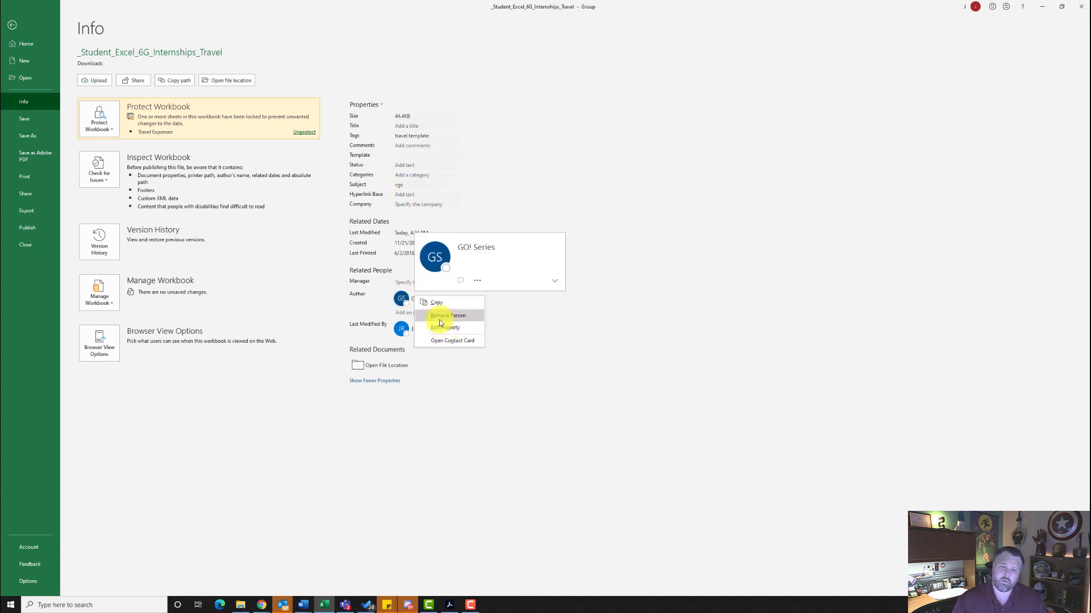
click(439, 322)
click(407, 294)
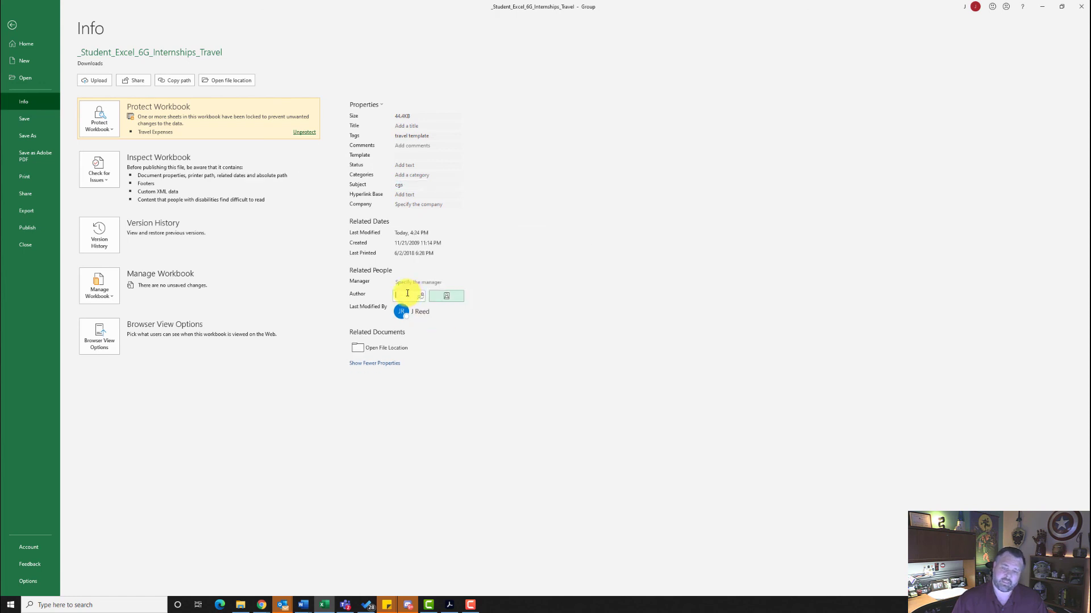
text(Jaso)
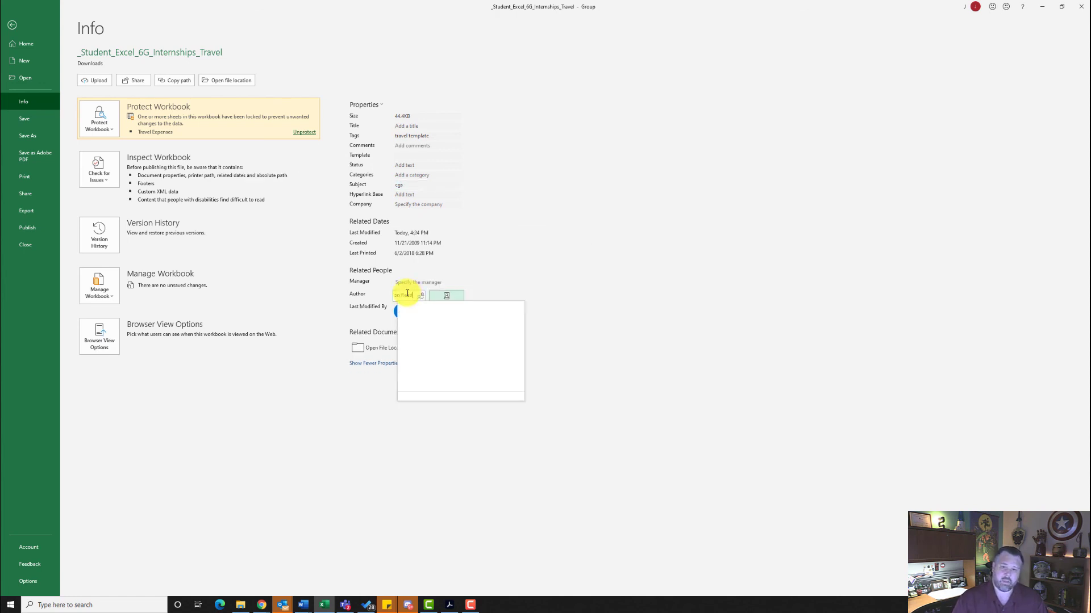
text(n Reed)
click(420, 312)
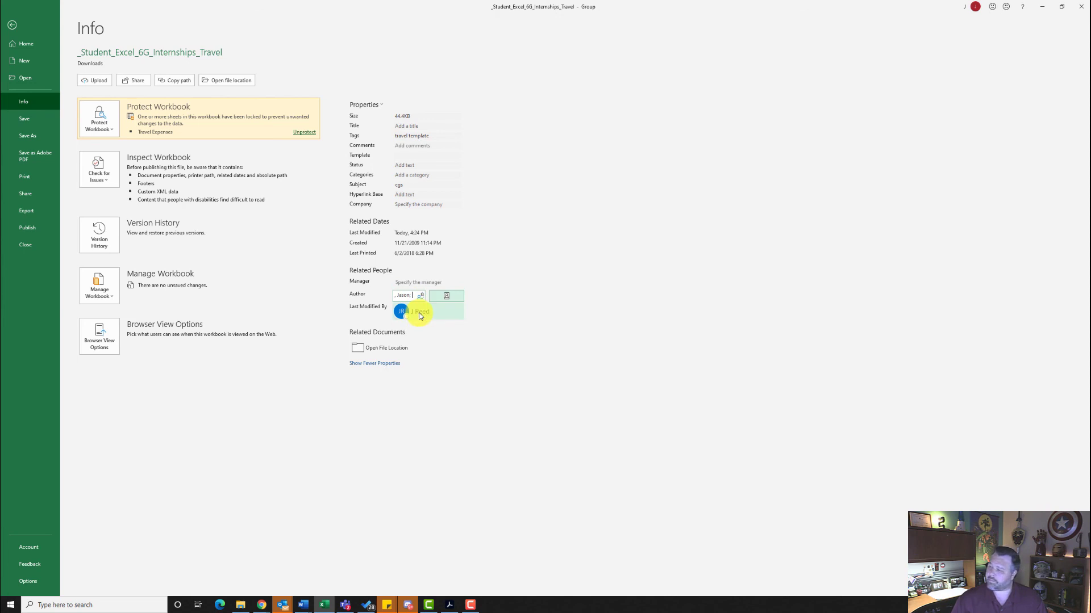
click(25, 121)
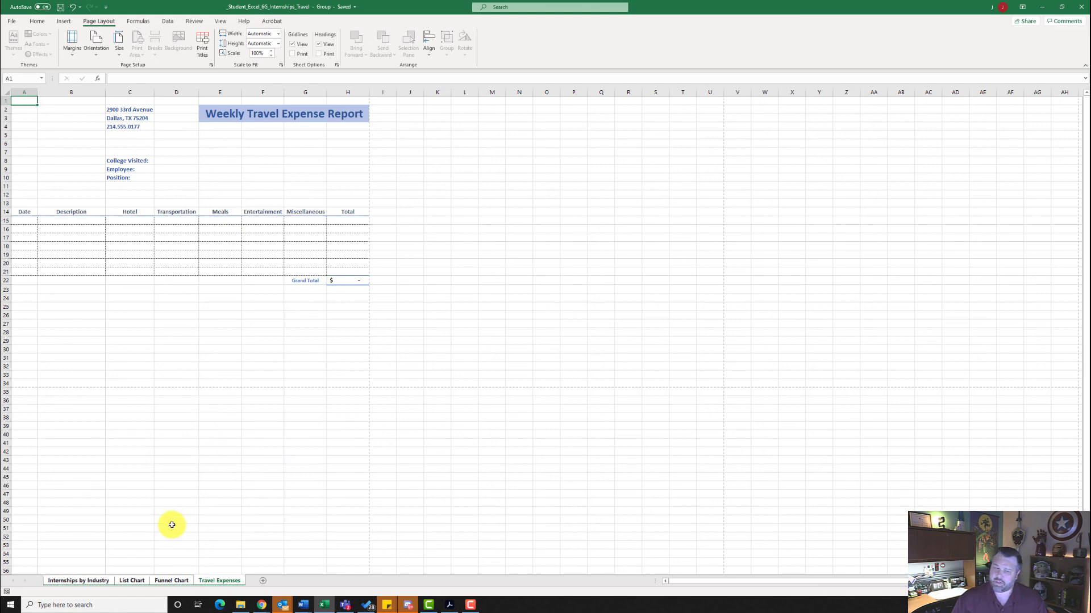
Step: Ungroup the worksheets so Internships by Industry displays on its own
click(83, 583)
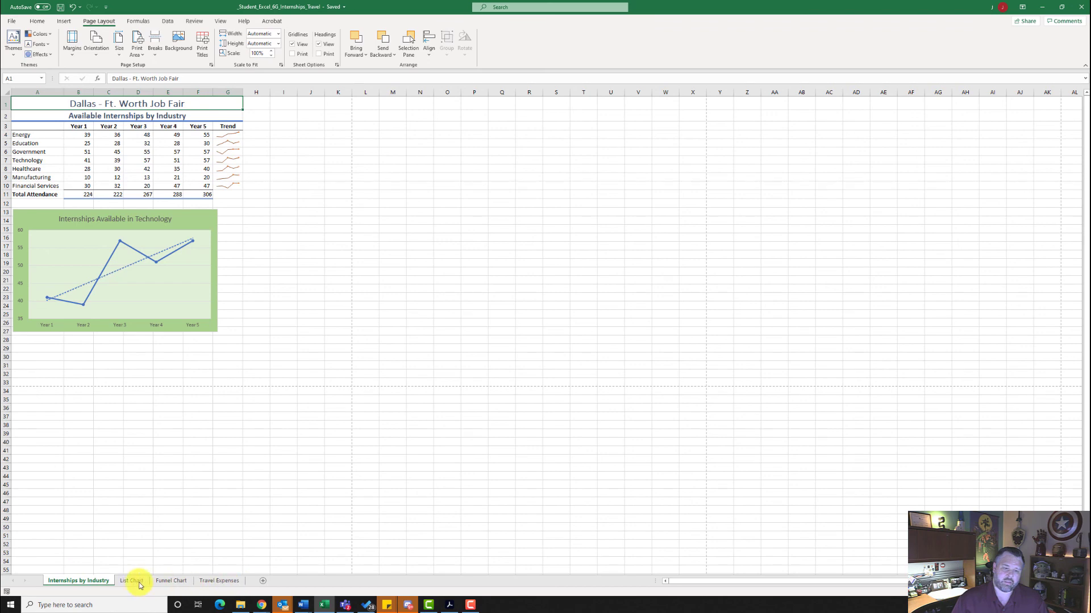
right_click(89, 582)
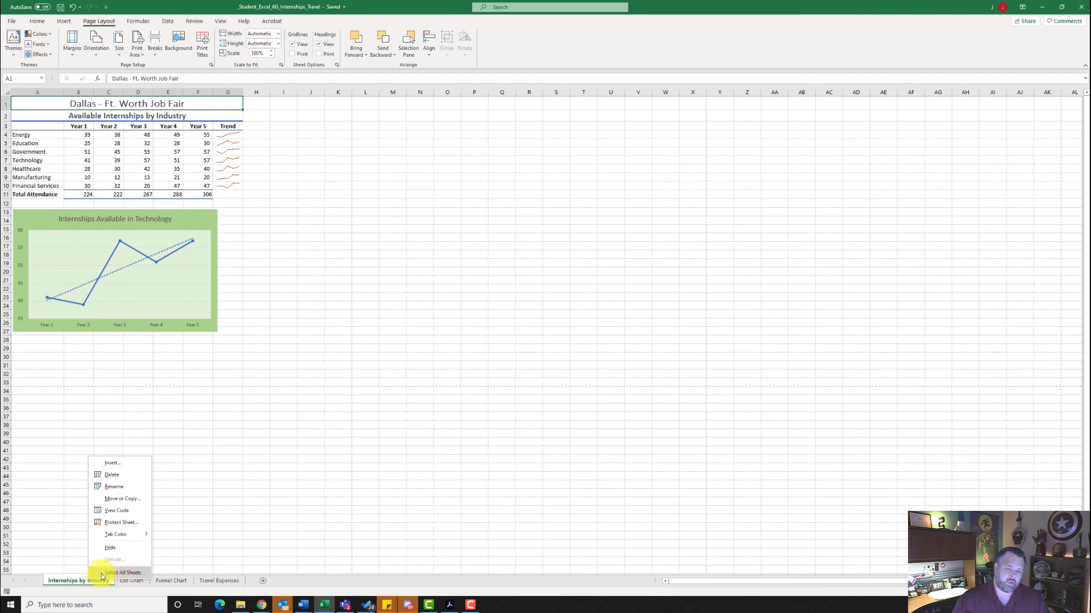
click(79, 582)
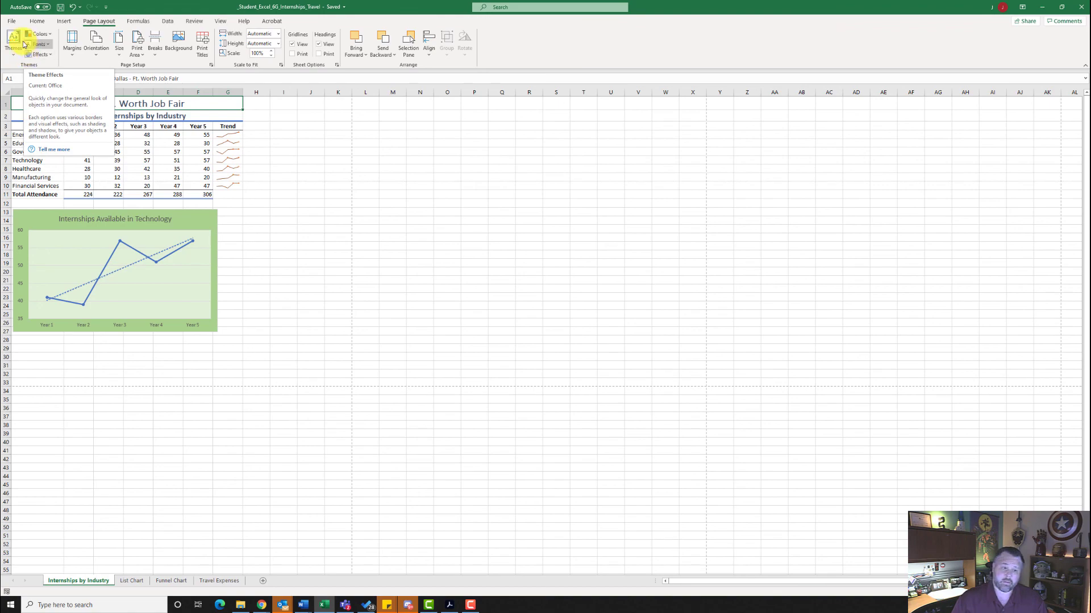
Step: Save the workbook and minimize Excel to return to the browser
click(12, 21)
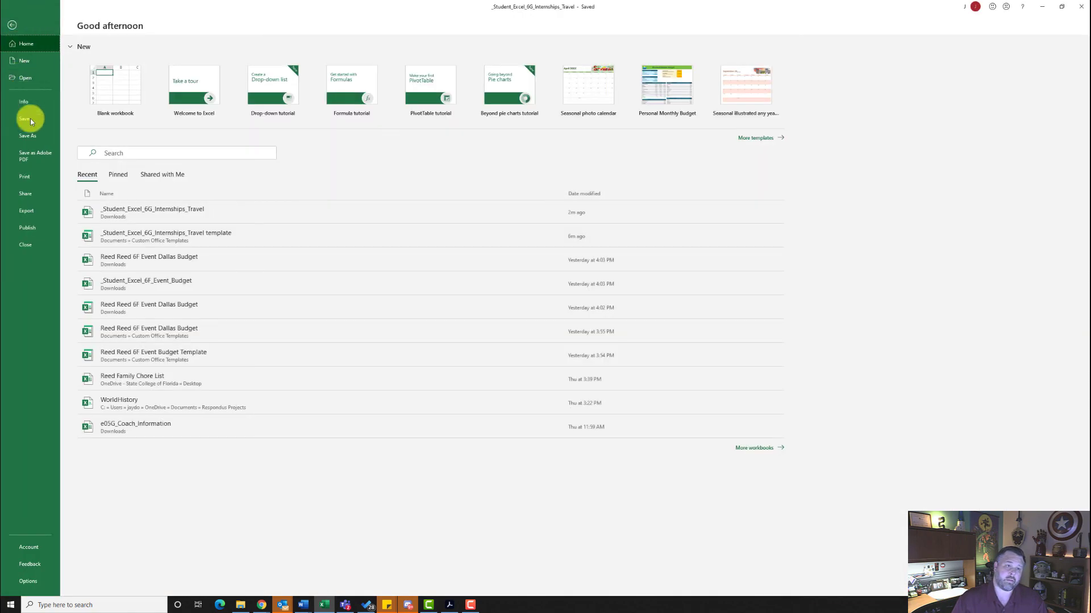
click(30, 122)
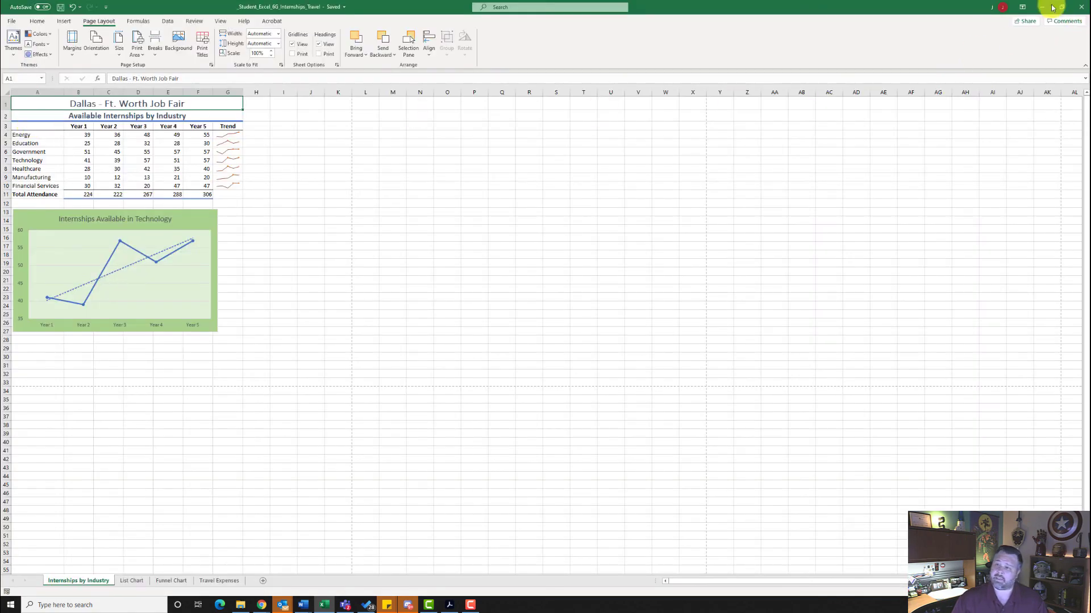
click(1042, 7)
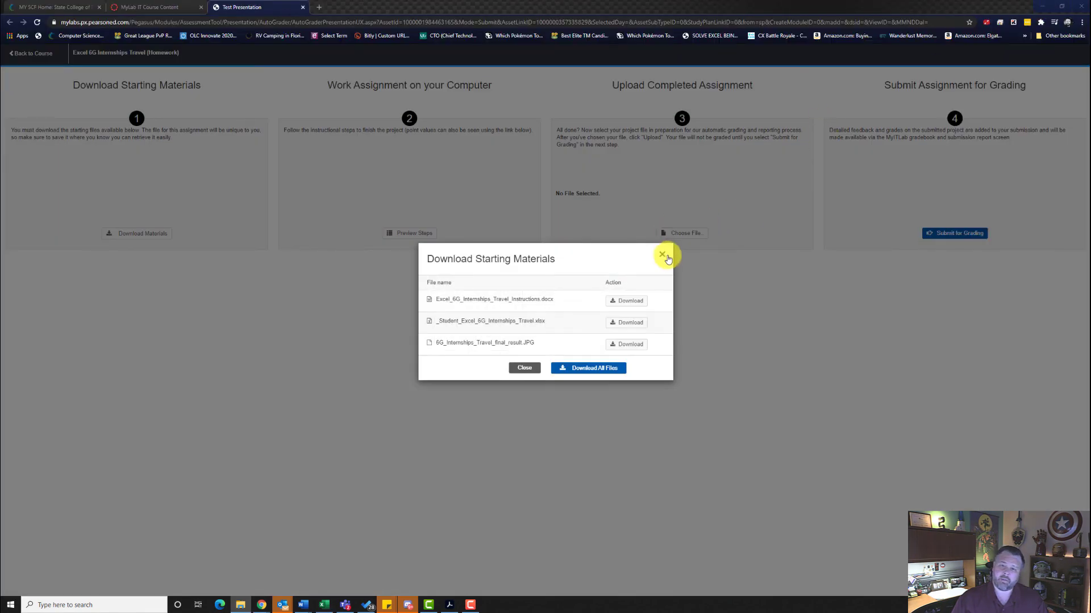
Step: Choose _Student_Excel_6G_Internships_Travel.xlsx from the Downloads folder as the upload file
click(662, 255)
click(685, 234)
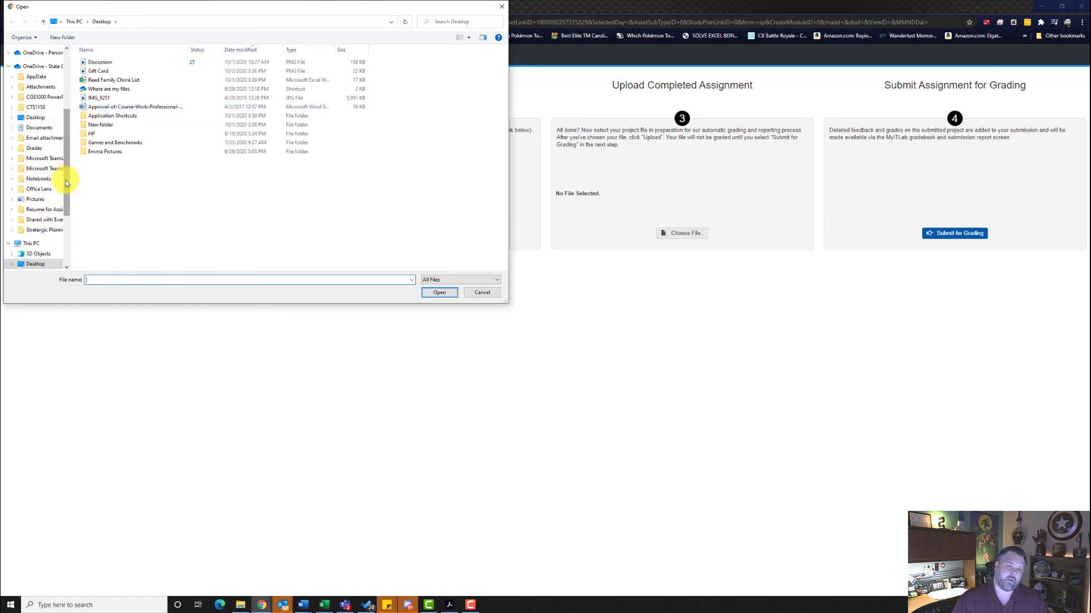
scroll(66, 183, down, 2)
click(37, 226)
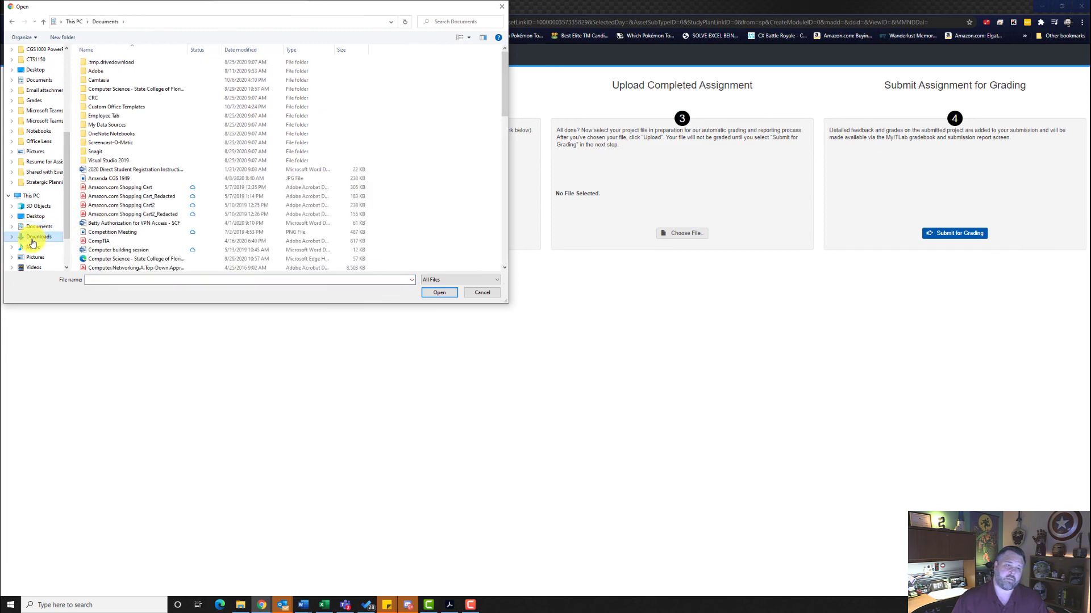
click(33, 238)
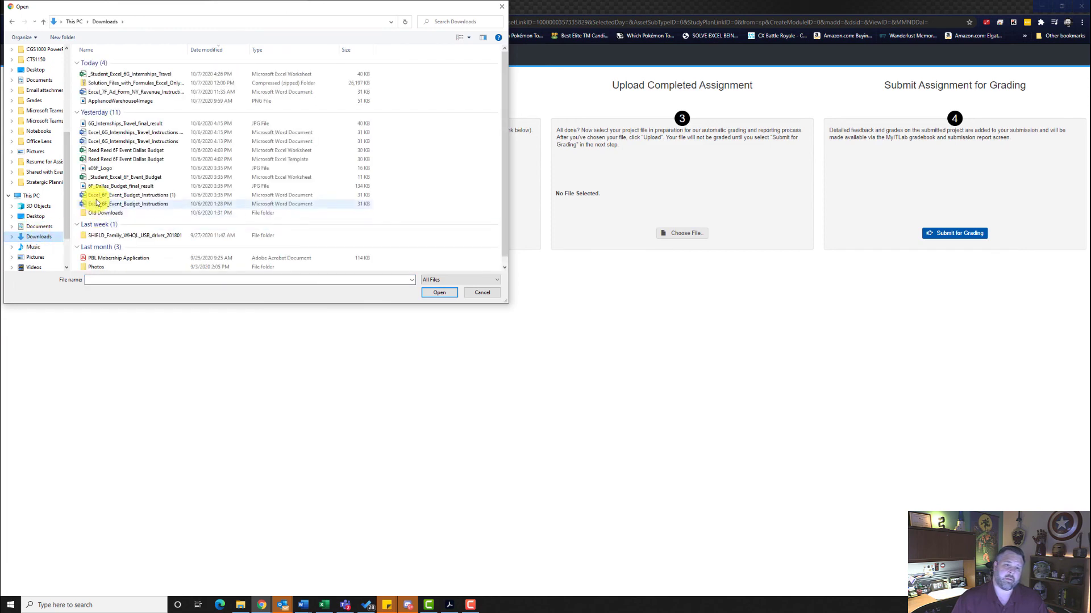
click(126, 76)
click(438, 288)
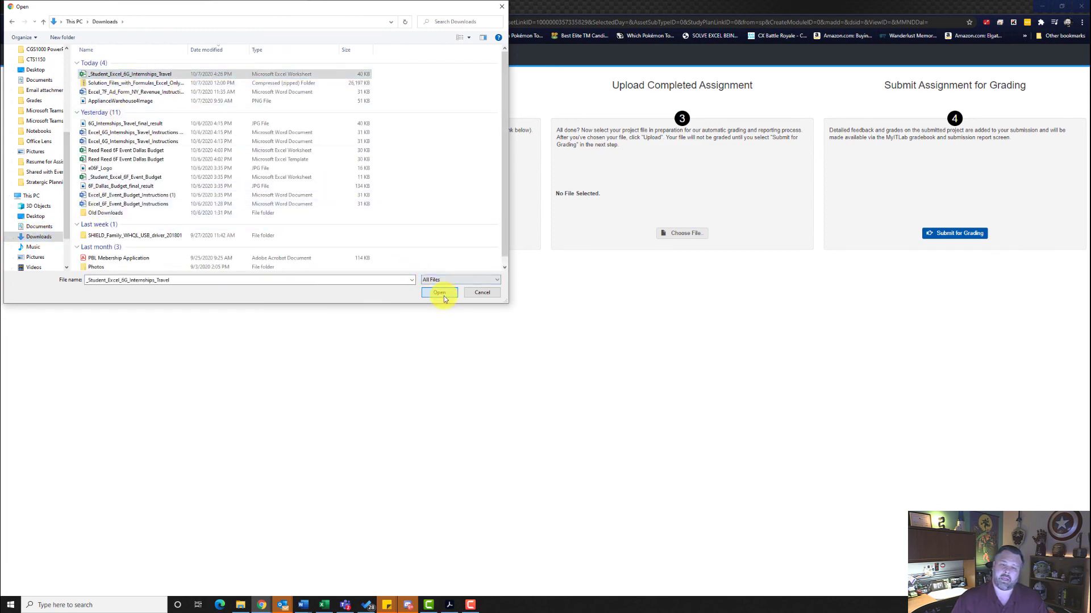
Step: Upload the workbook, submit it for grading, and close the assignment
click(629, 233)
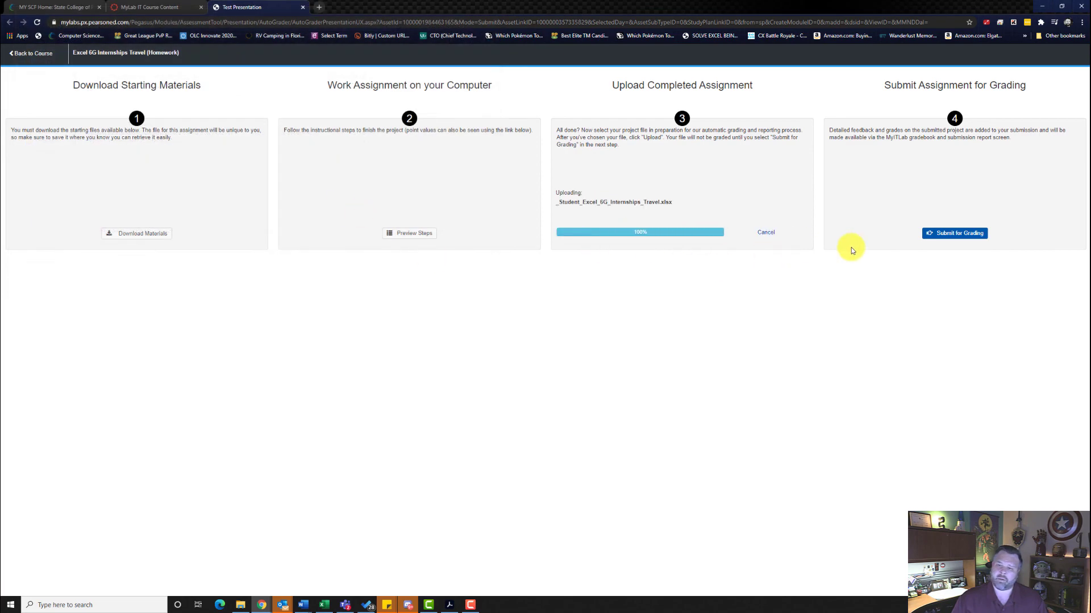
click(946, 235)
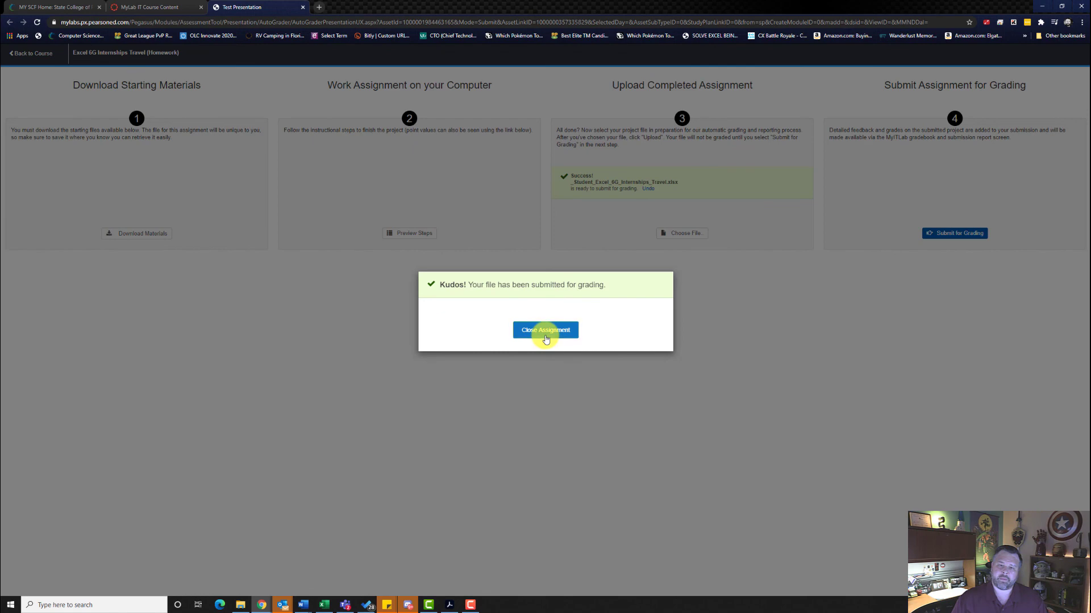
click(545, 331)
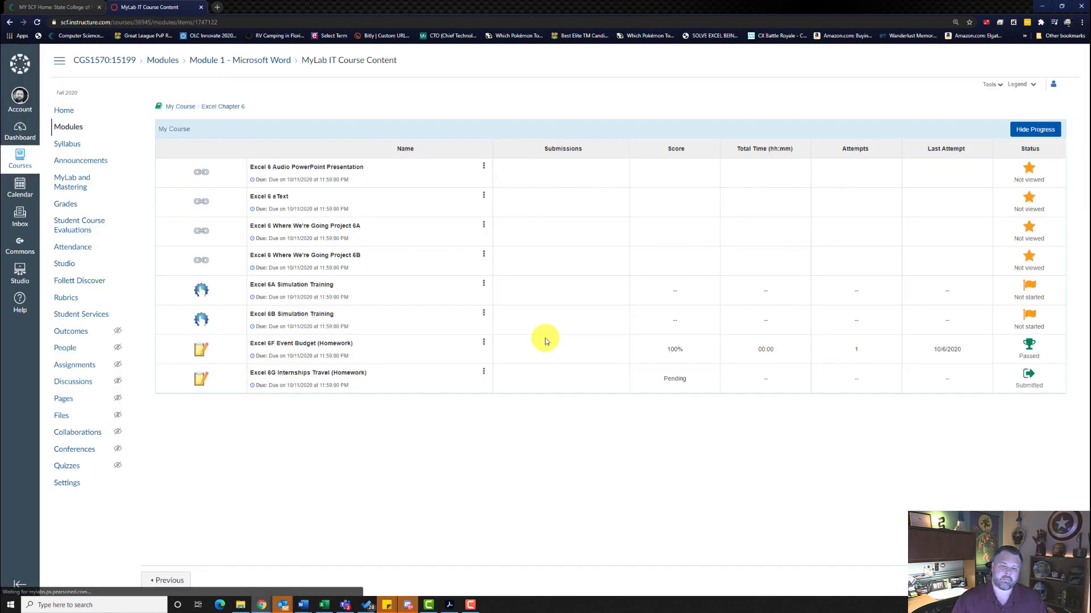
Step: Open Submission 1/1 for Excel 6G Internships Travel through View Submissions
click(483, 374)
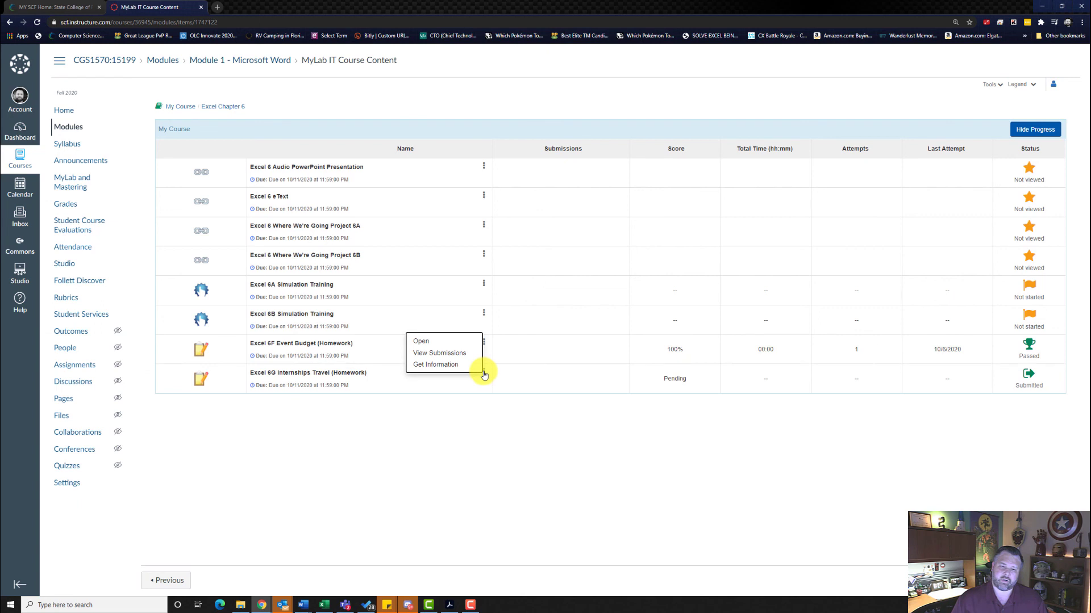
click(460, 353)
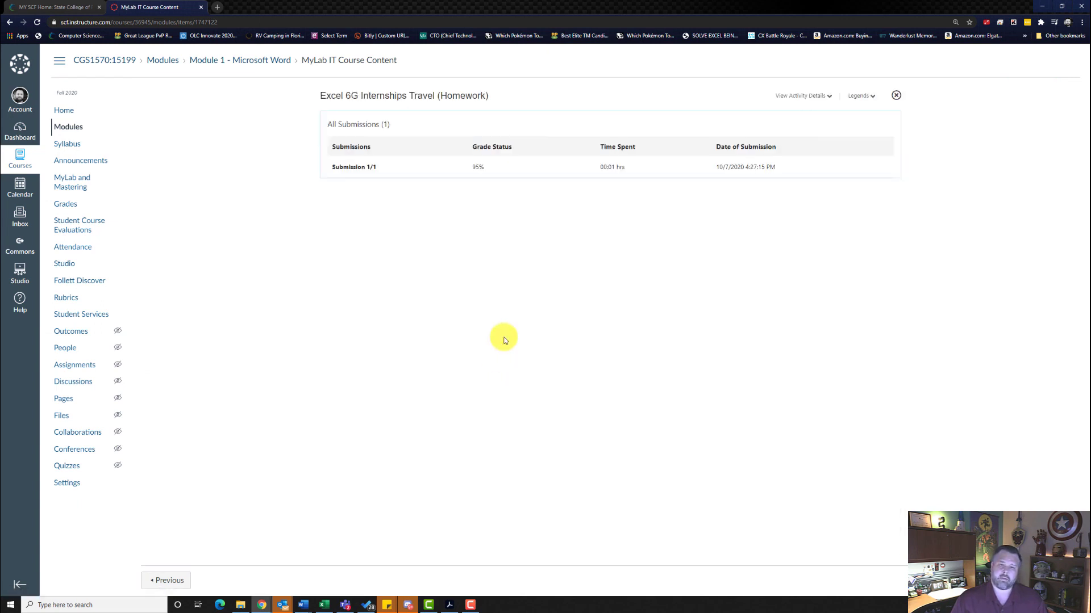
click(348, 169)
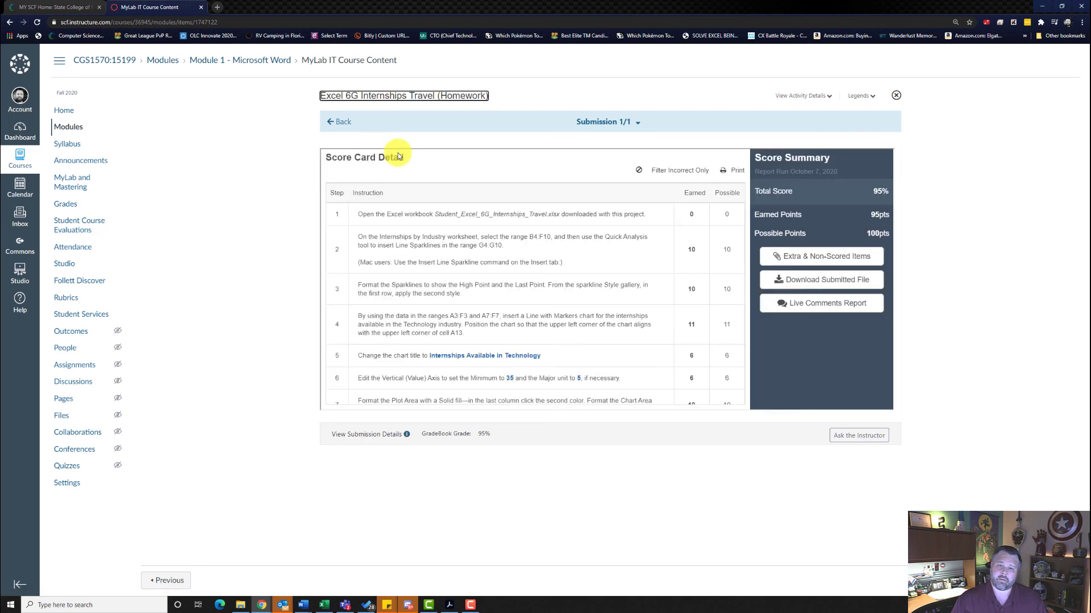
Step: Expand step 8 on the score card to see the 5 points lost on trendline width
scroll(466, 284, down, 3)
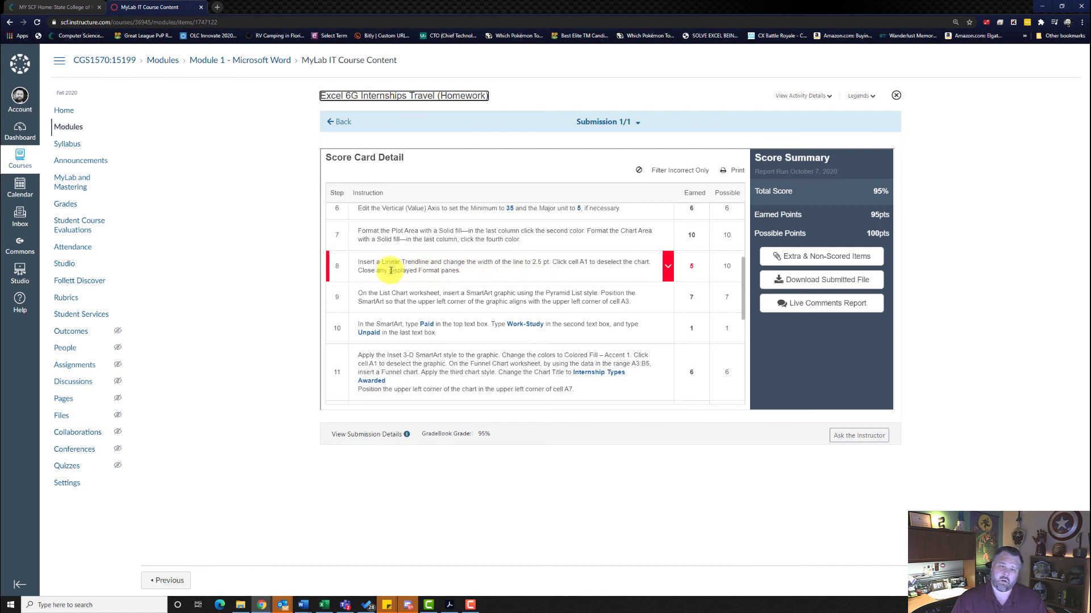
click(668, 270)
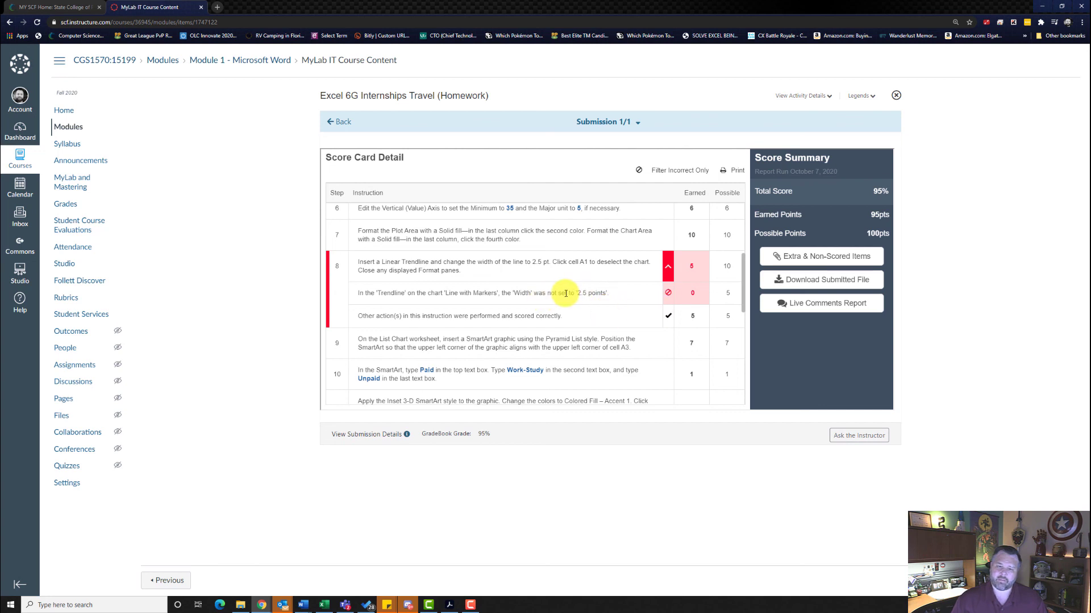
scroll(564, 408, up, 1)
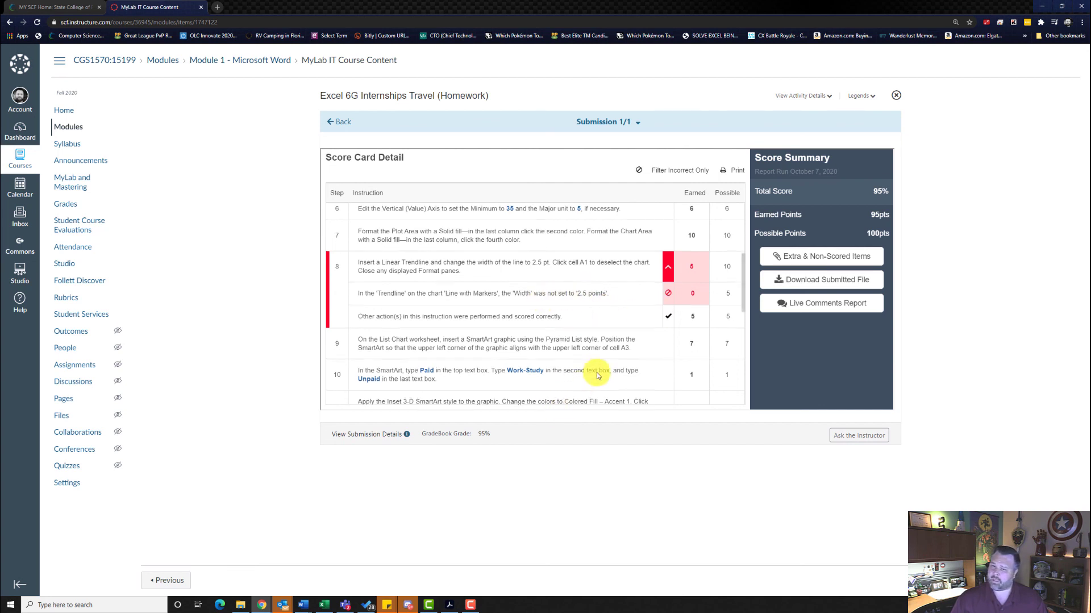